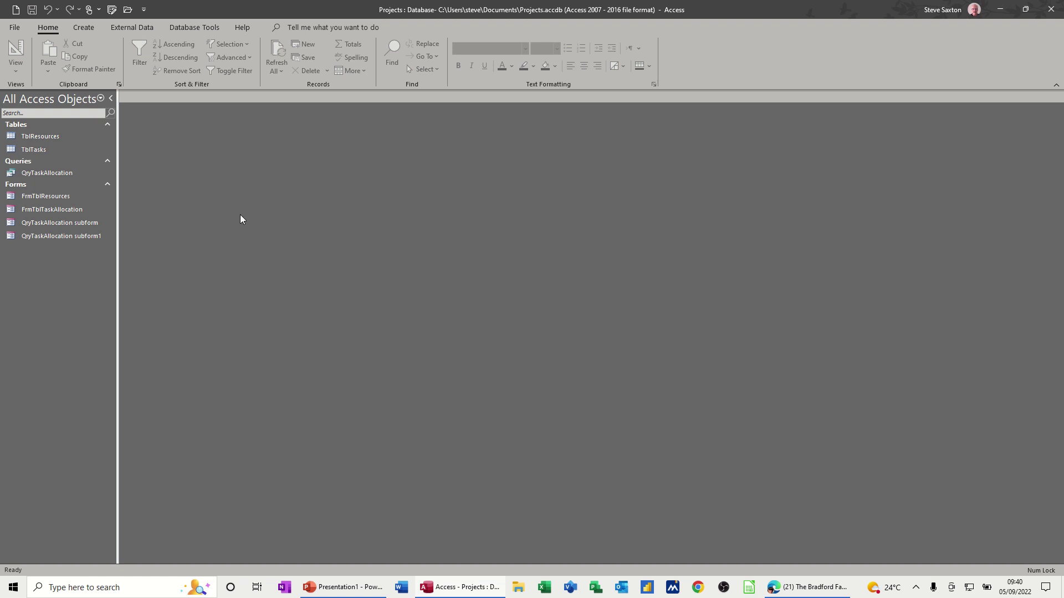
# Review the records in the TblTasks and TblResources tables, closing each afterwards
pyautogui.doubleClick(41, 151)
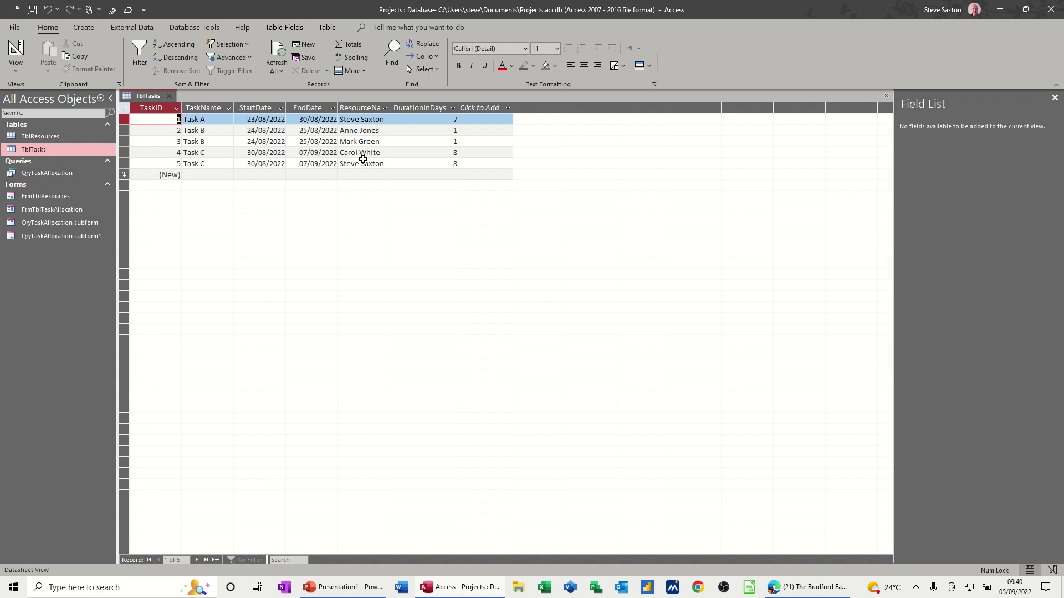
pyautogui.click(168, 96)
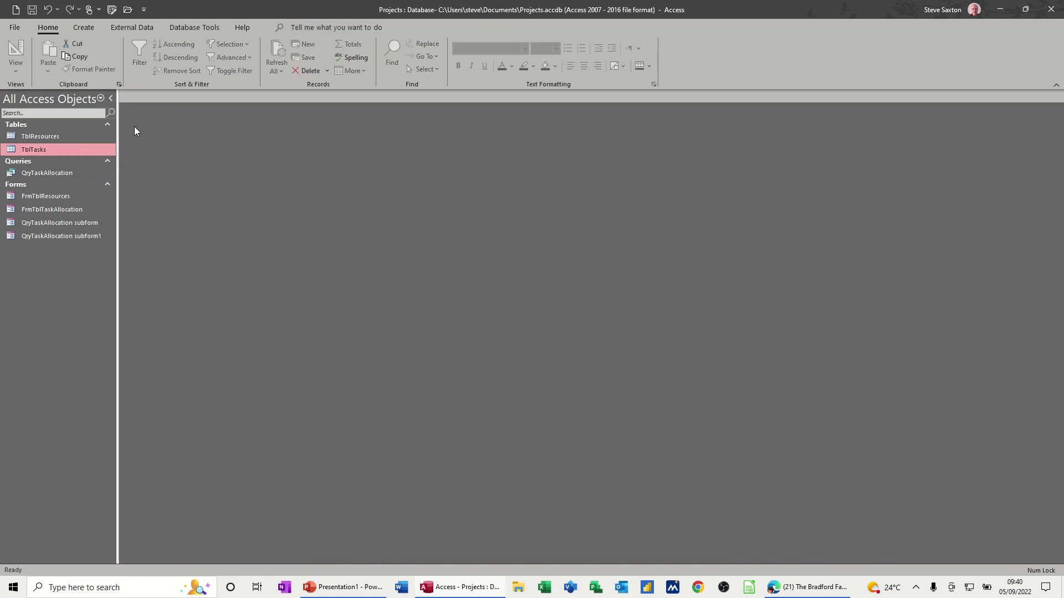
pyautogui.click(50, 137)
pyautogui.doubleClick(51, 137)
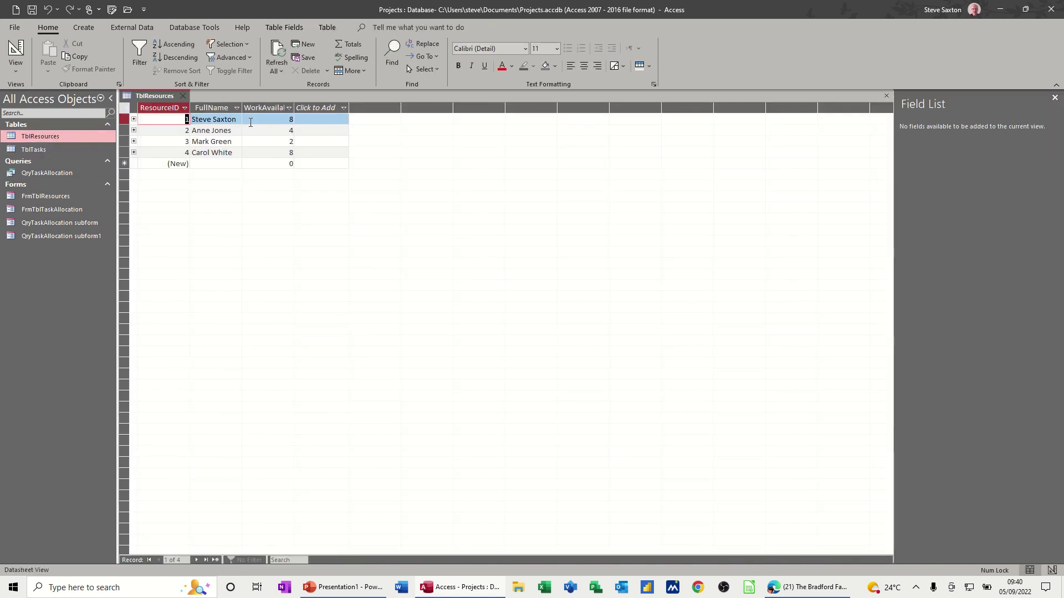
pyautogui.click(184, 96)
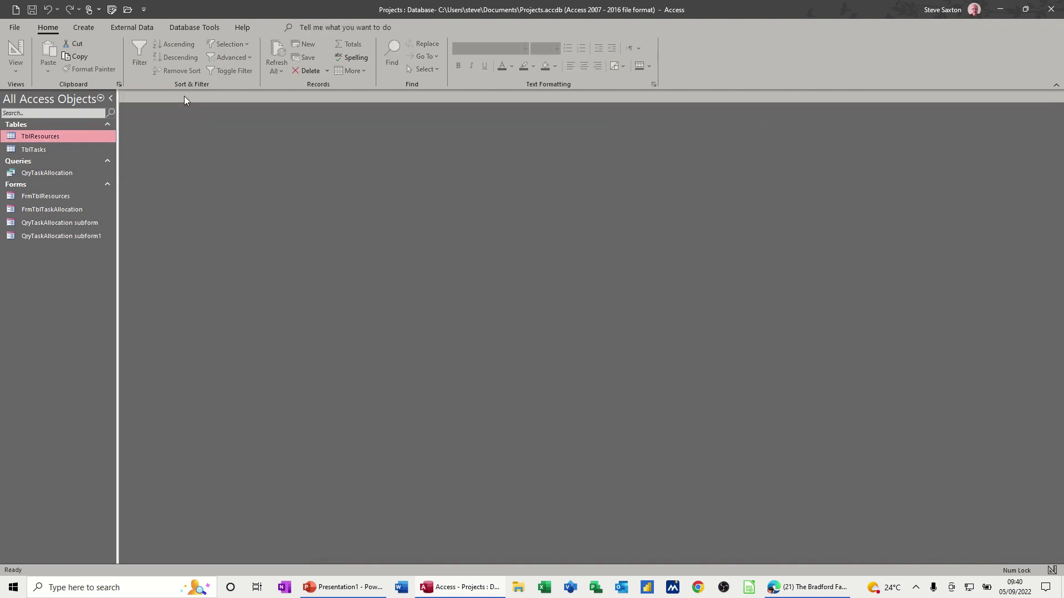
# Inspect the QryTaskAllocation query results, then close them
pyautogui.doubleClick(35, 174)
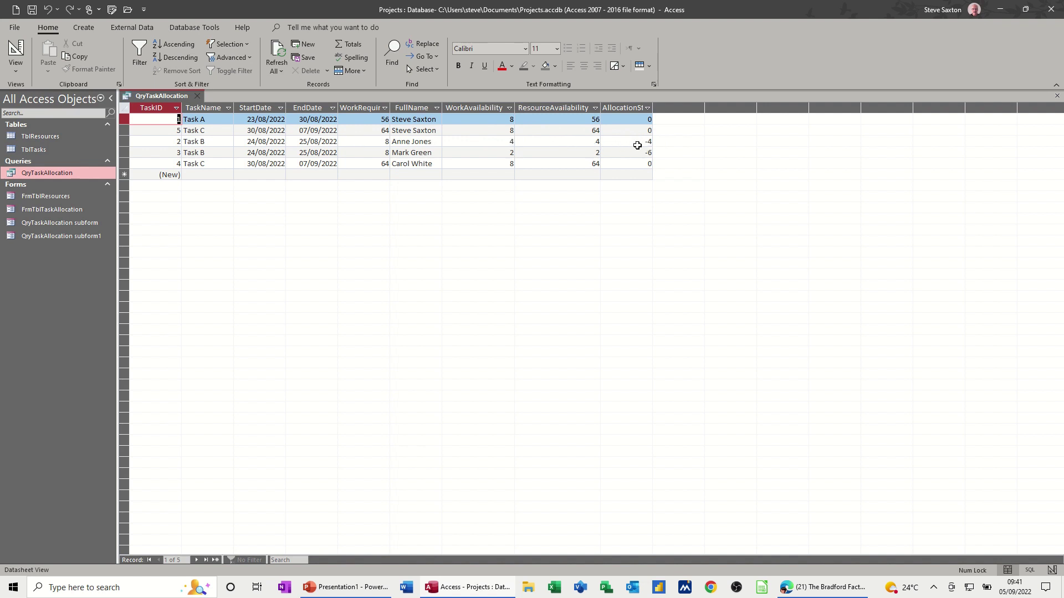
pyautogui.rightClick(195, 99)
pyautogui.click(215, 106)
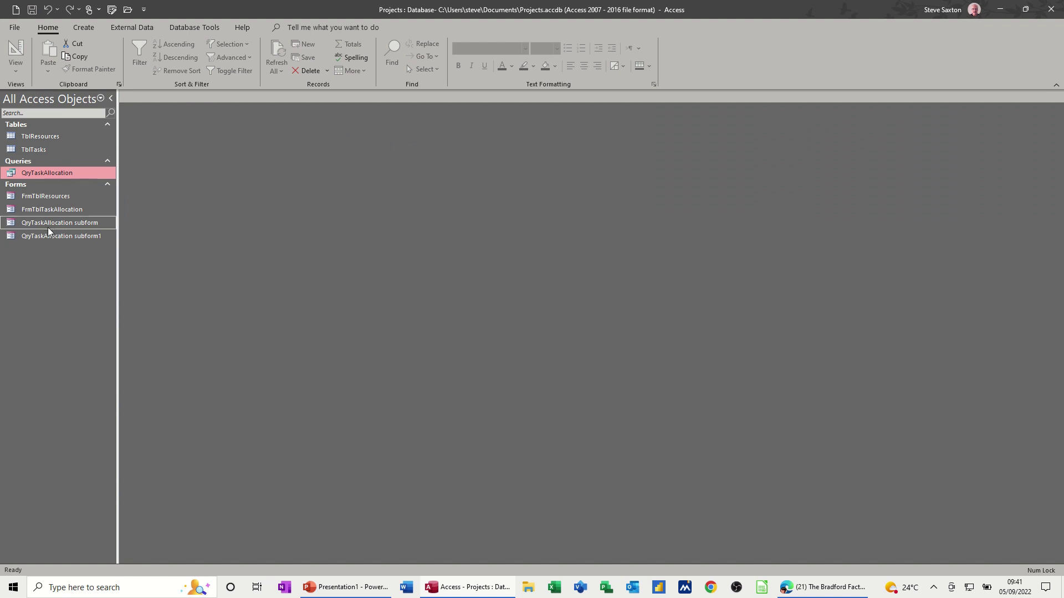
# Browse the FrmTblResources and FrmTblTaskAllocation form records, then close both forms
pyautogui.doubleClick(61, 198)
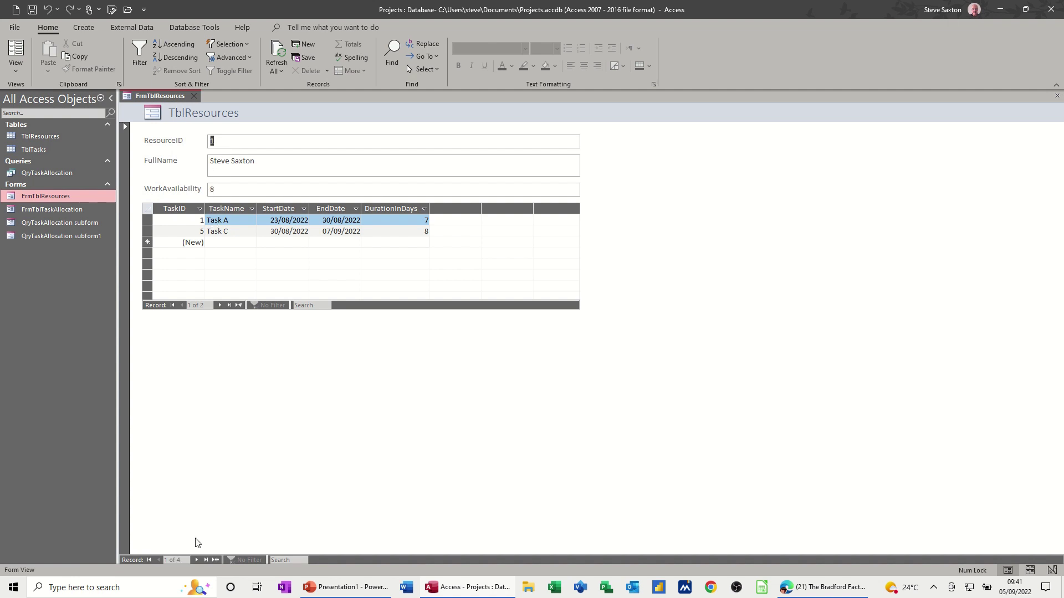
pyautogui.click(196, 560)
pyautogui.click(196, 560)
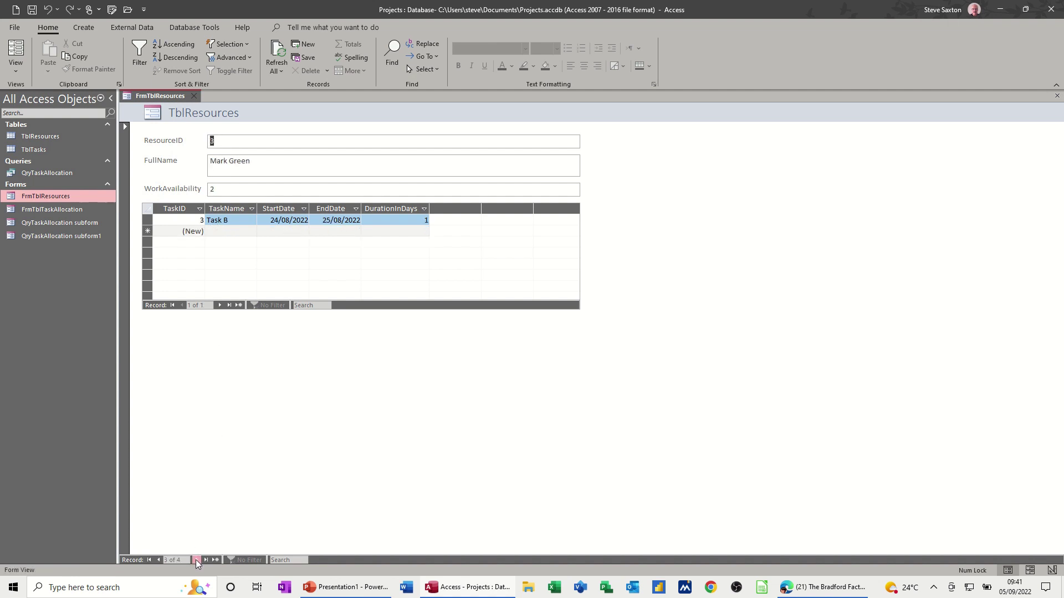
pyautogui.click(196, 559)
pyautogui.doubleClick(41, 209)
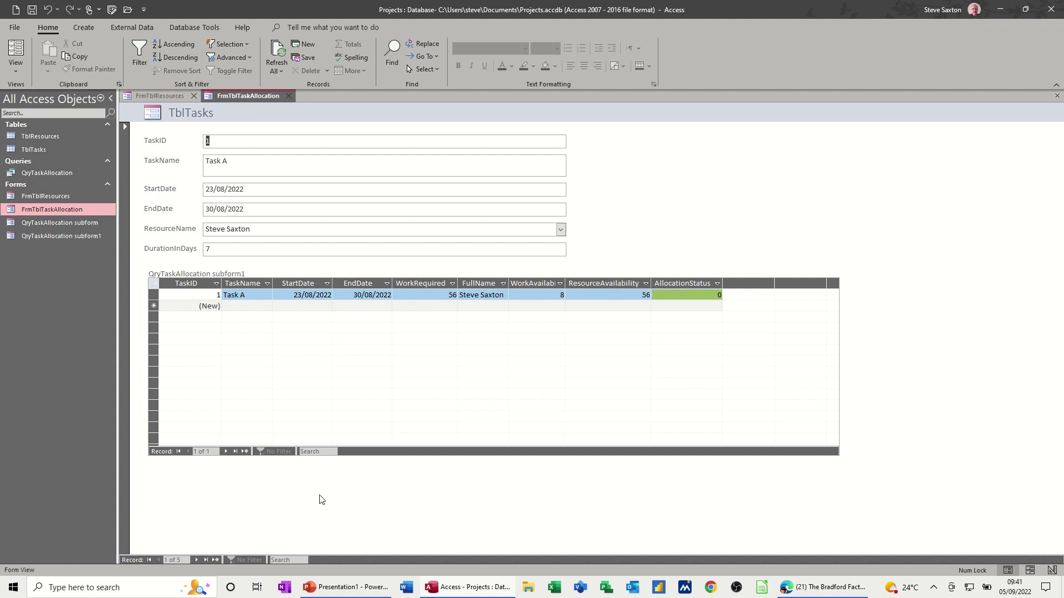
pyautogui.click(198, 558)
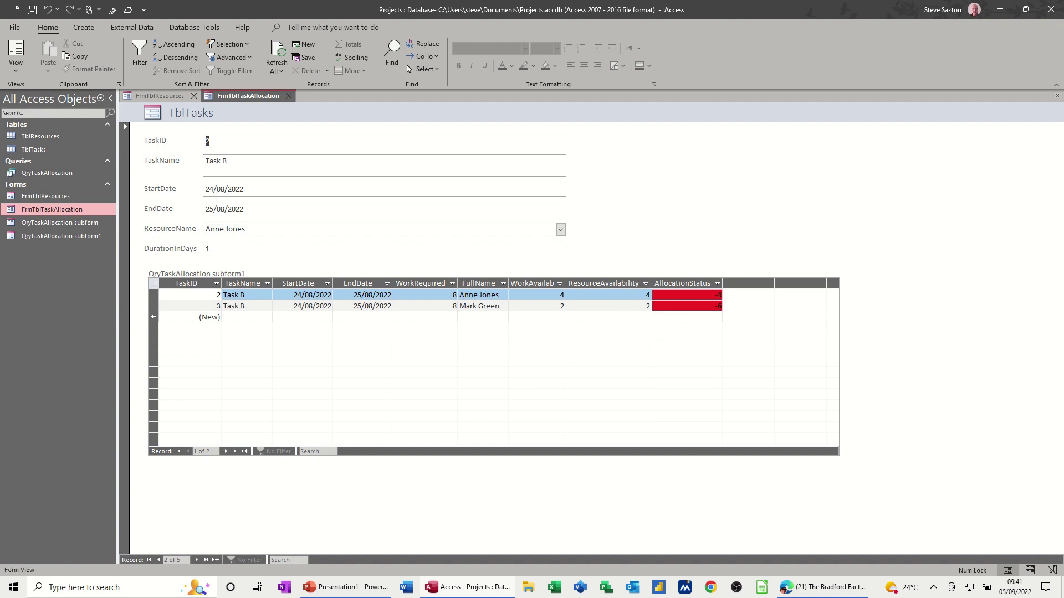
pyautogui.click(292, 96)
pyautogui.click(195, 96)
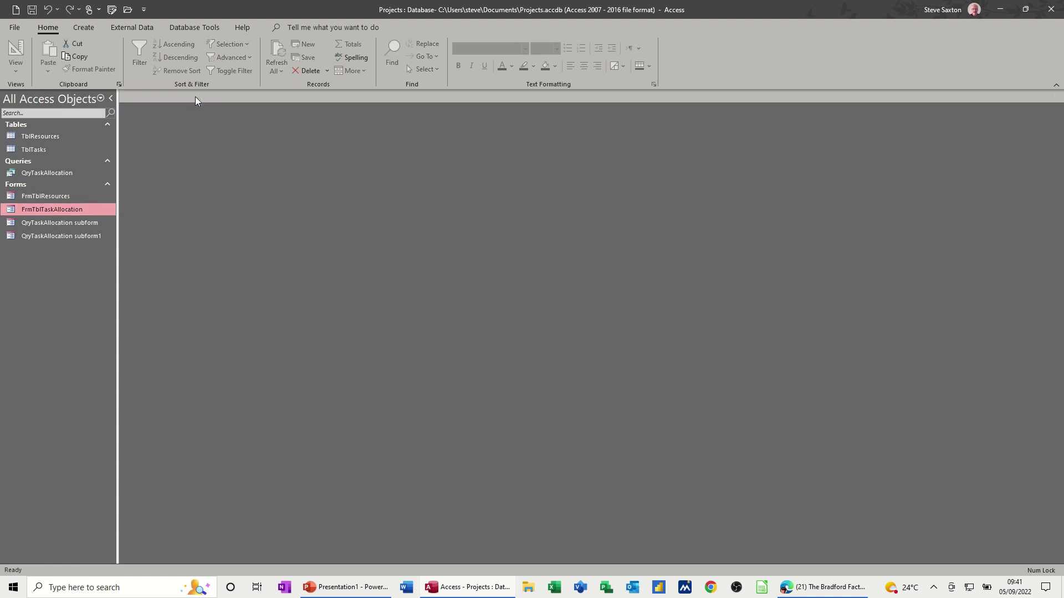
# Start a Report Wizard report on QryTaskAllocation with all fields, grouped by TaskName
pyautogui.click(72, 237)
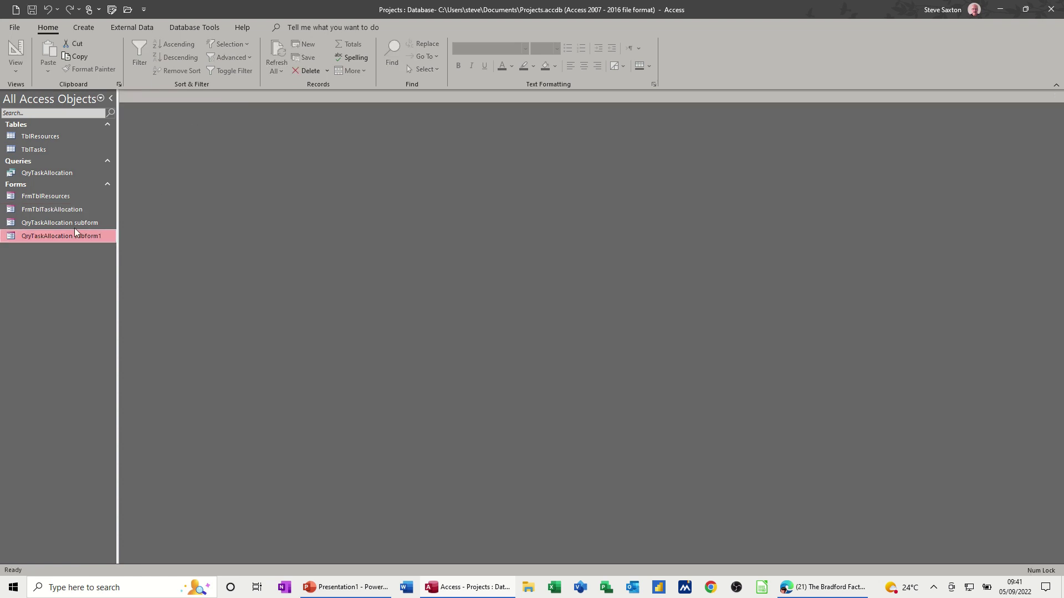
pyautogui.click(85, 27)
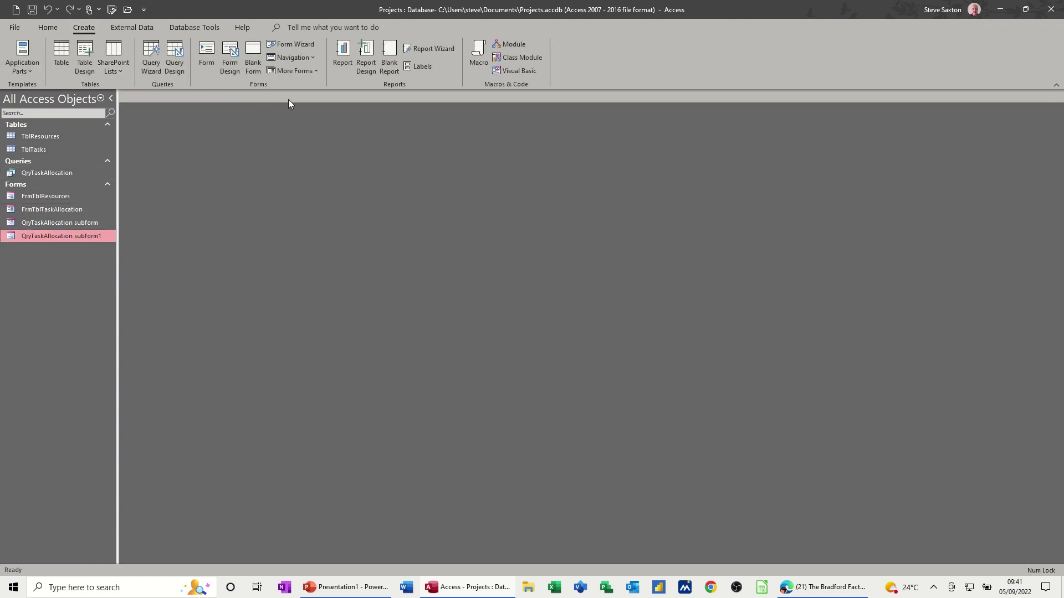
pyautogui.click(424, 50)
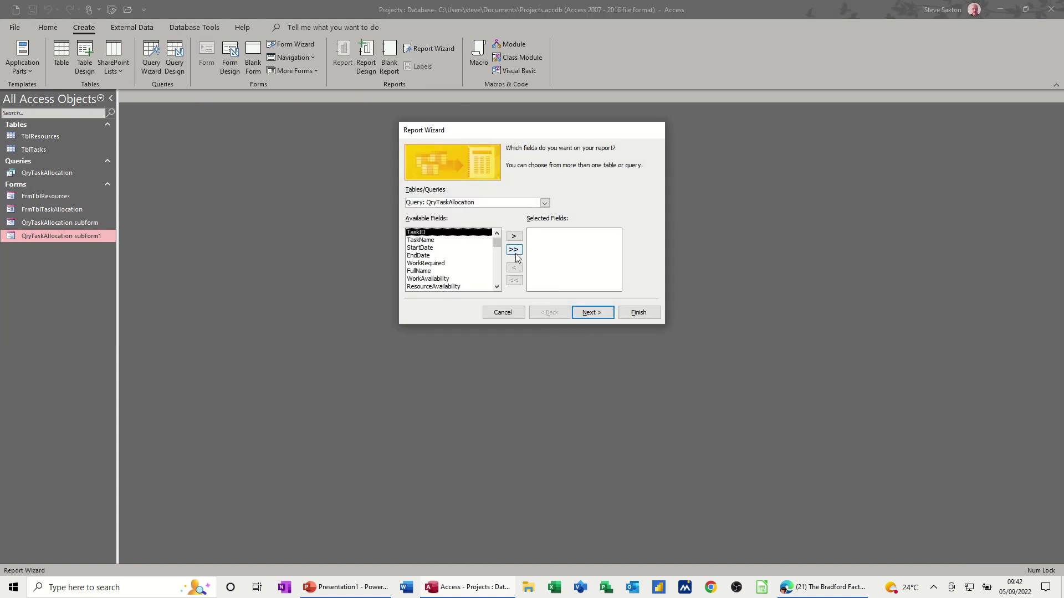
pyautogui.click(513, 250)
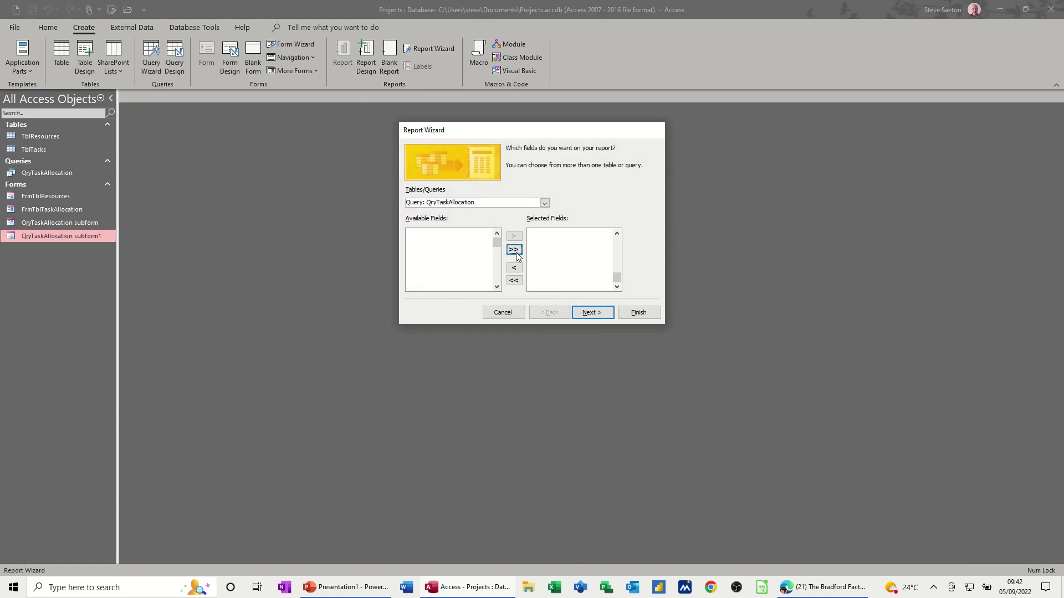
pyautogui.click(588, 313)
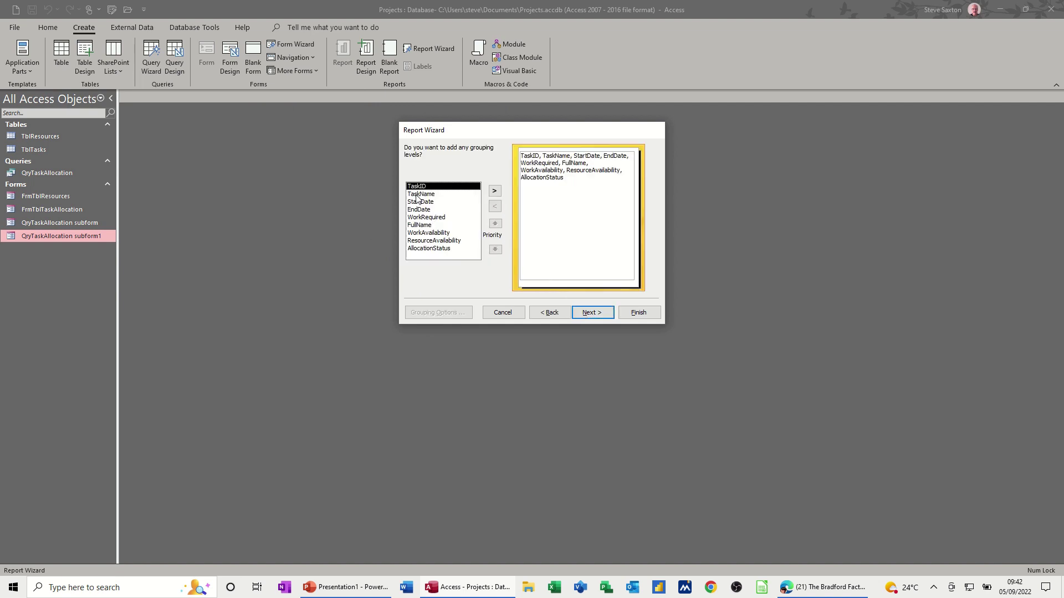
pyautogui.click(418, 194)
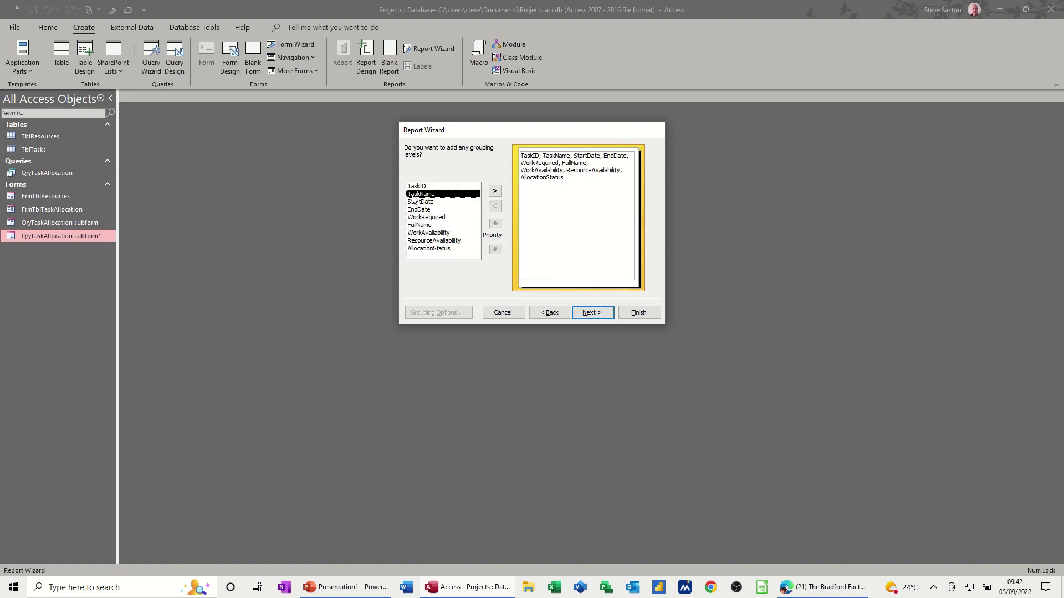
pyautogui.click(494, 191)
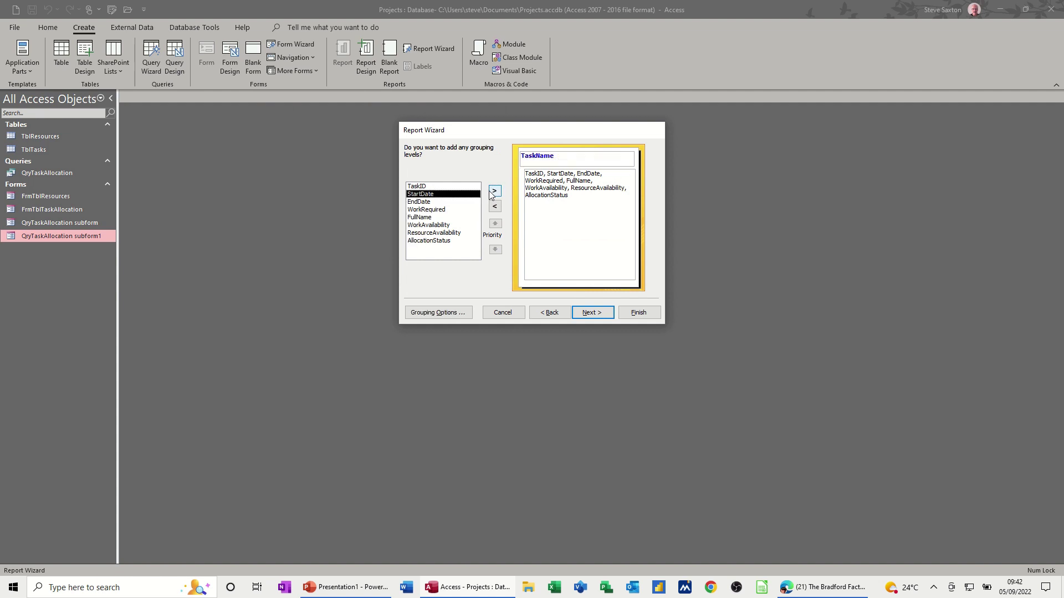
pyautogui.click(588, 313)
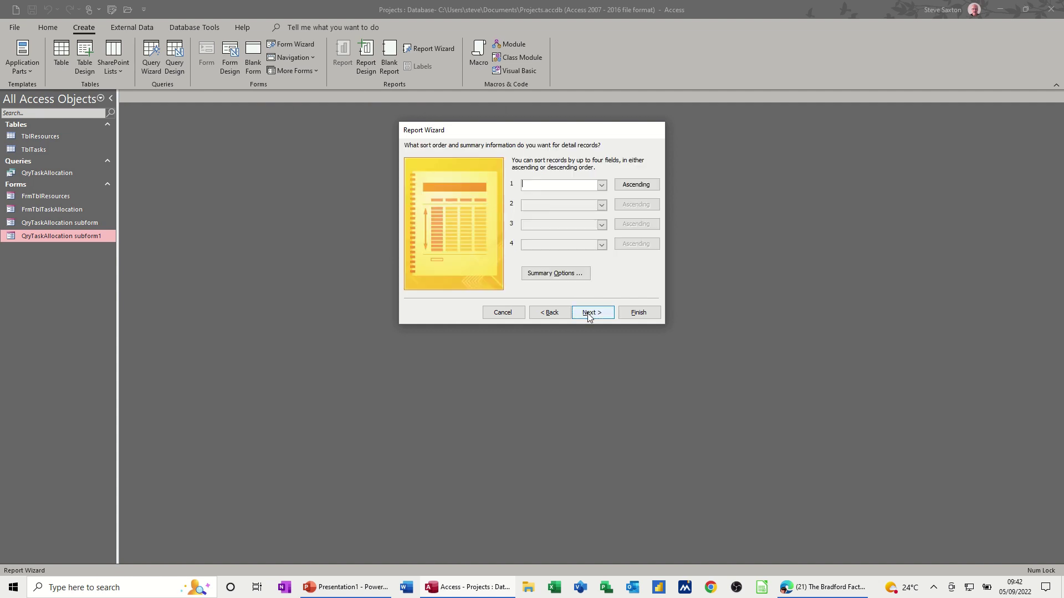
# Sum WorkRequired, WorkAvailability, ResourceAvailability and AllocationStatus, with percent of total
pyautogui.click(556, 274)
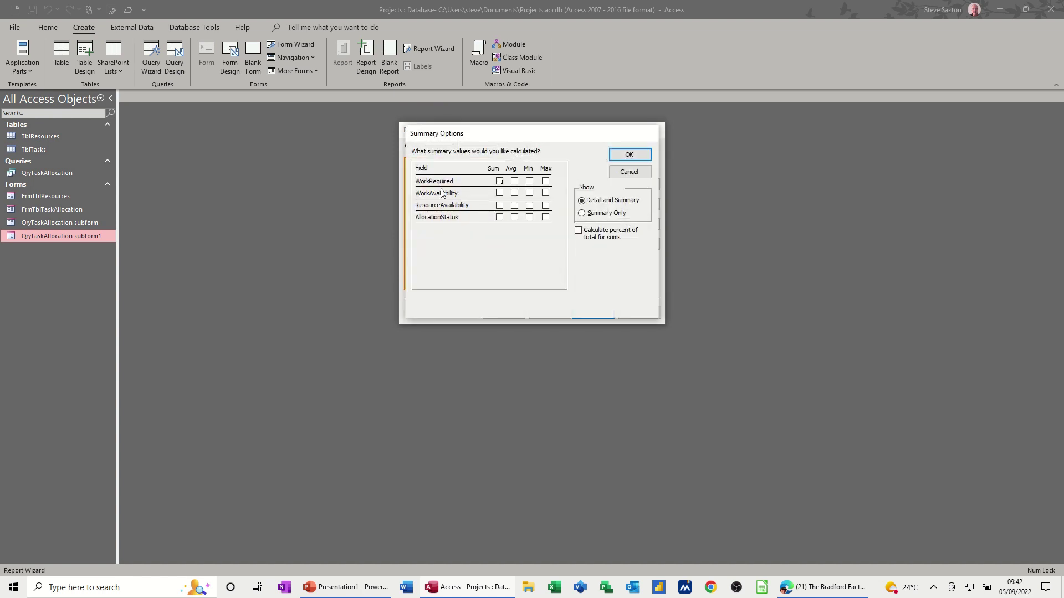
pyautogui.click(499, 181)
pyautogui.click(499, 192)
pyautogui.click(500, 205)
pyautogui.click(499, 216)
pyautogui.click(577, 232)
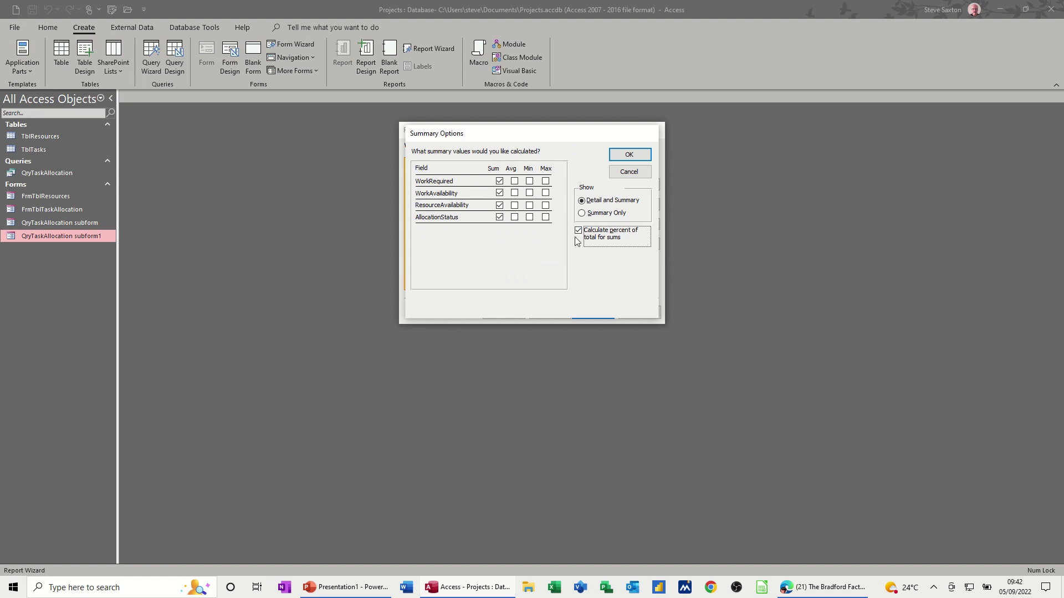
pyautogui.click(623, 155)
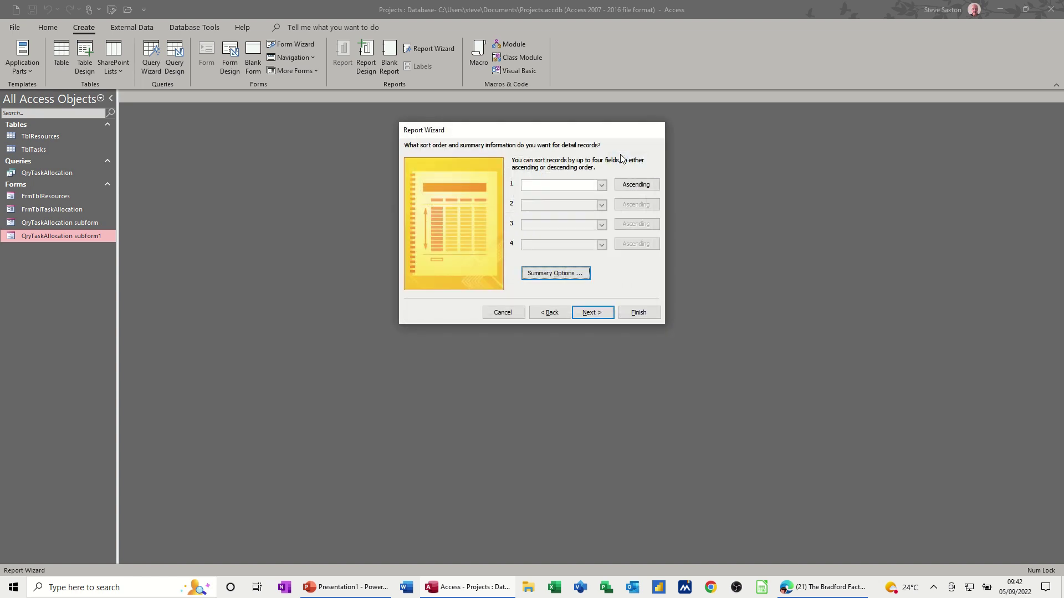
# Choose a landscape layout and finish generating the report
pyautogui.click(593, 313)
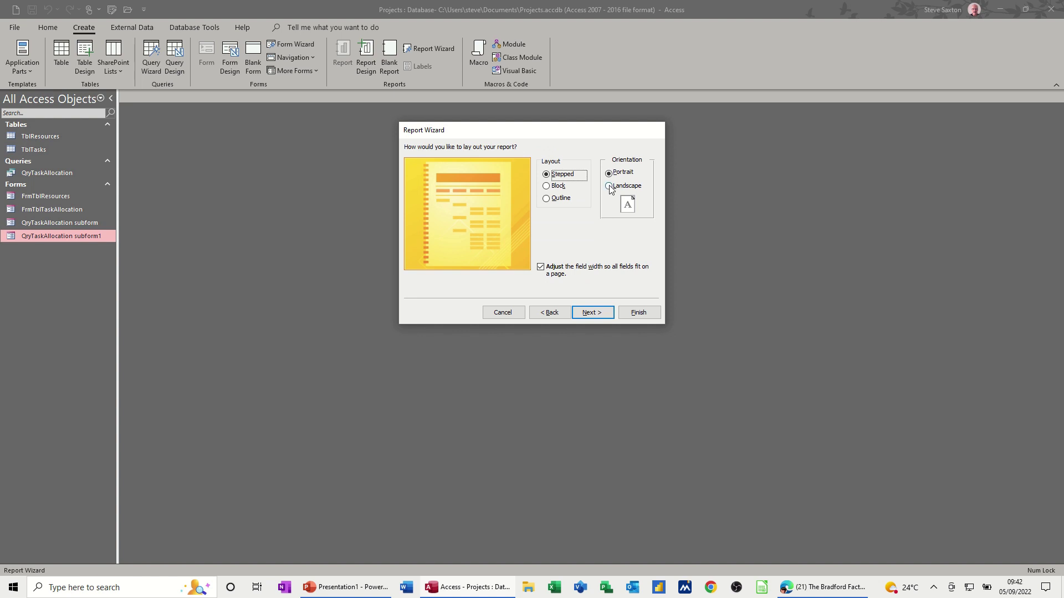
pyautogui.click(610, 187)
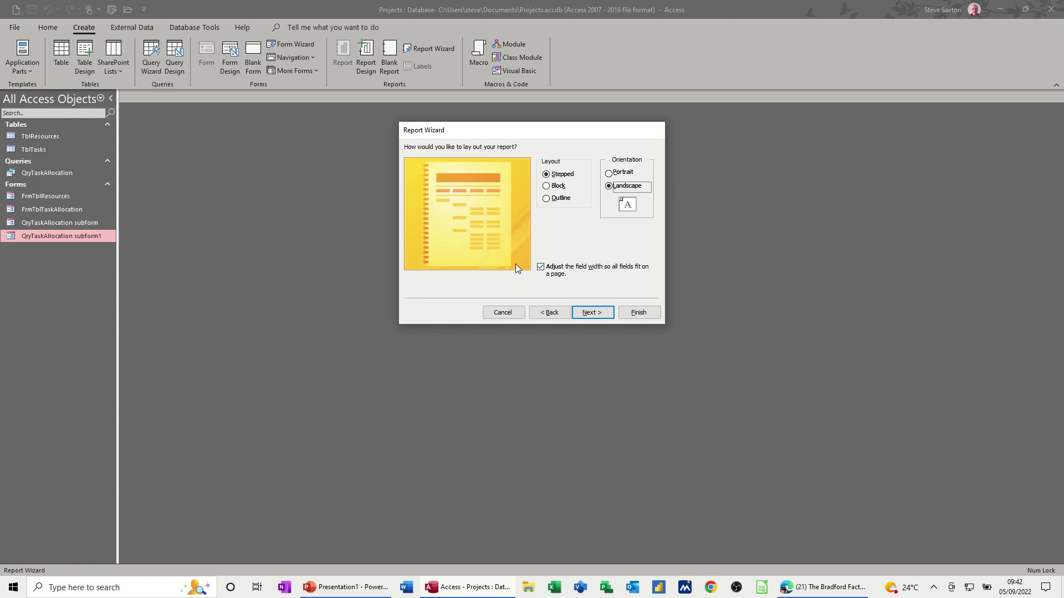
pyautogui.click(591, 313)
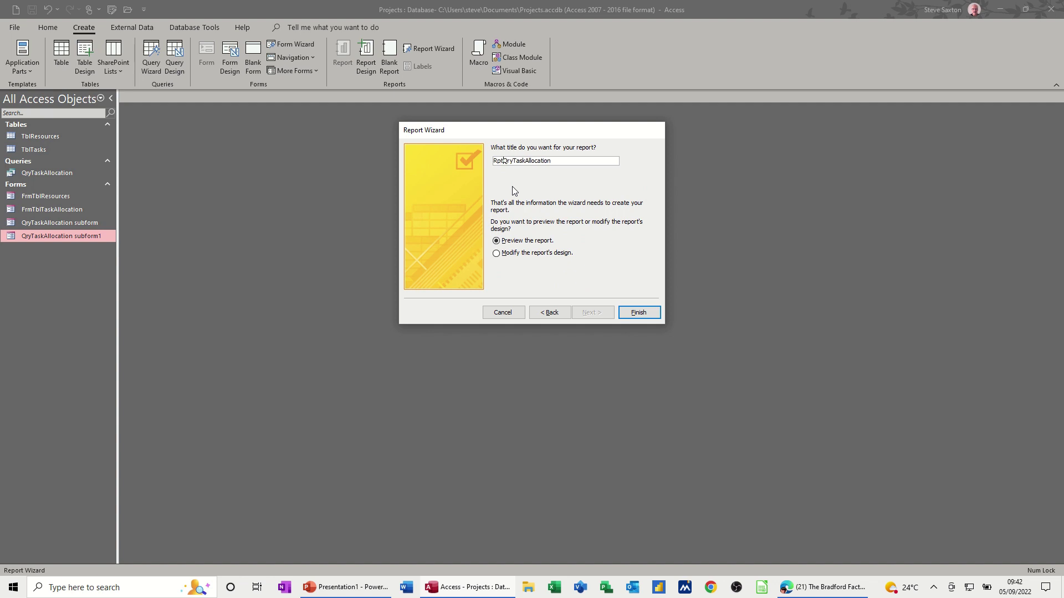
pyautogui.click(637, 313)
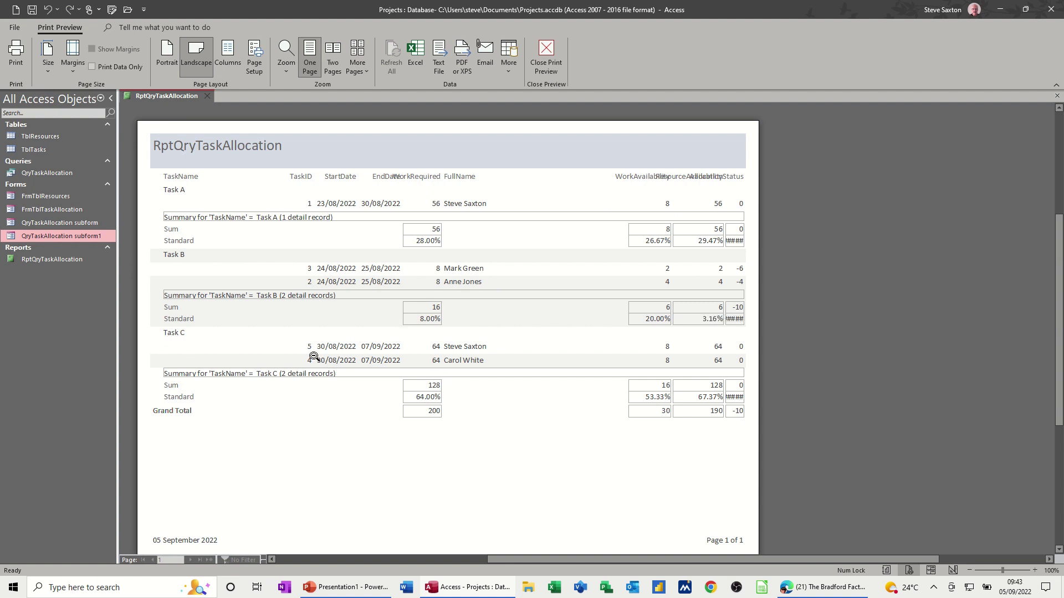
# Close Print Preview so RptQryTaskAllocation opens in Design view
pyautogui.click(546, 53)
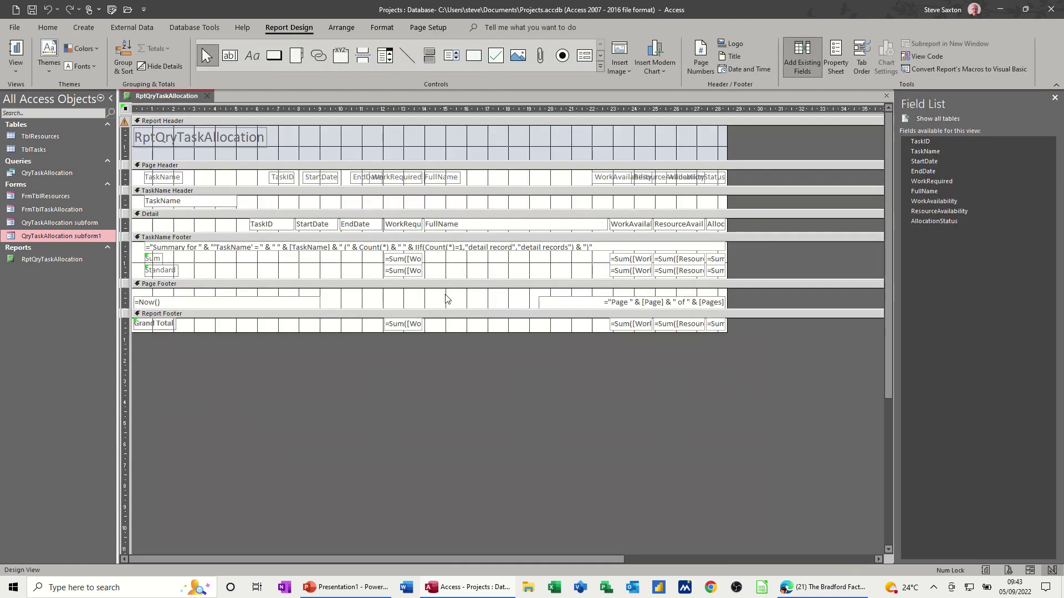
# Delete the TaskName Footer summary description and widen its rightmost sum box
pyautogui.click(269, 248)
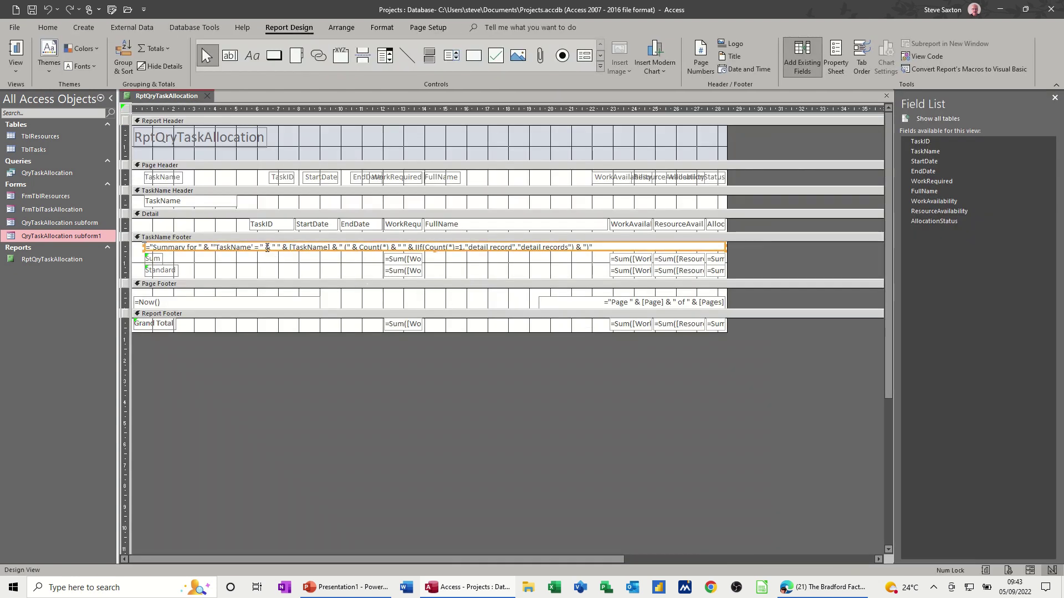
pyautogui.press('Delete')
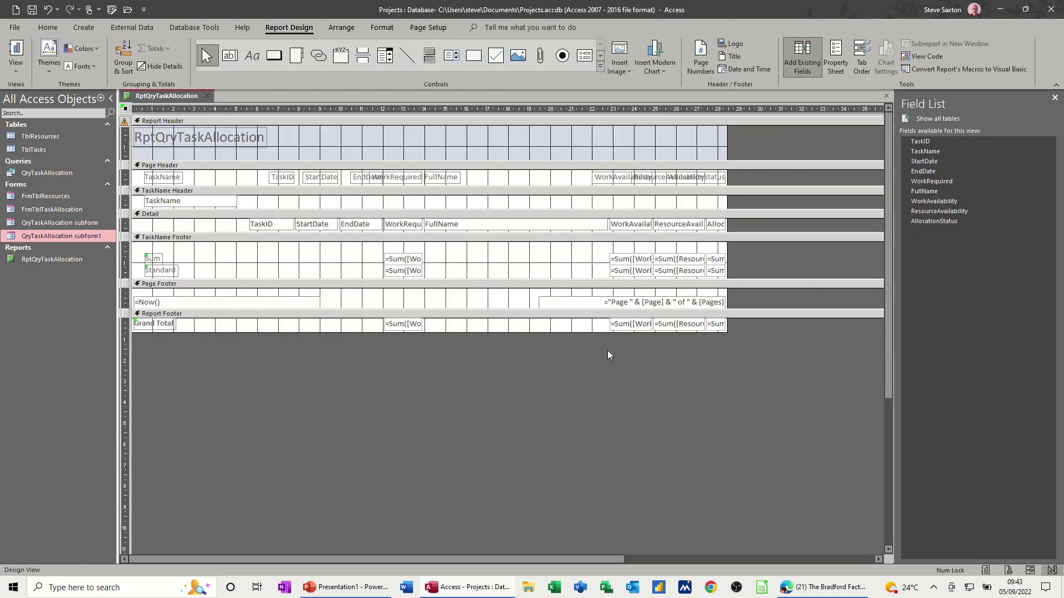
pyautogui.click(721, 264)
pyautogui.moveTo(725, 260)
pyautogui.mouseDown()
pyautogui.moveTo(743, 259)
pyautogui.moveTo(743, 271)
pyautogui.mouseUp()
# Widen the report-footer allocation total box and view the report with its Grand Total row
pyautogui.click(725, 270)
pyautogui.click(723, 325)
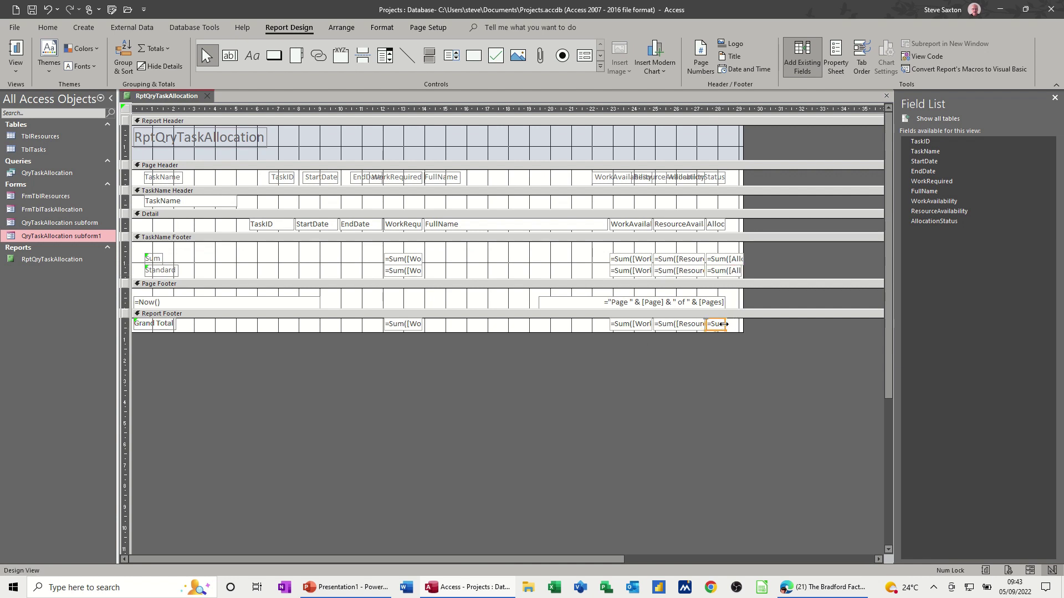
pyautogui.moveTo(723, 324); pyautogui.dragTo(742, 324)
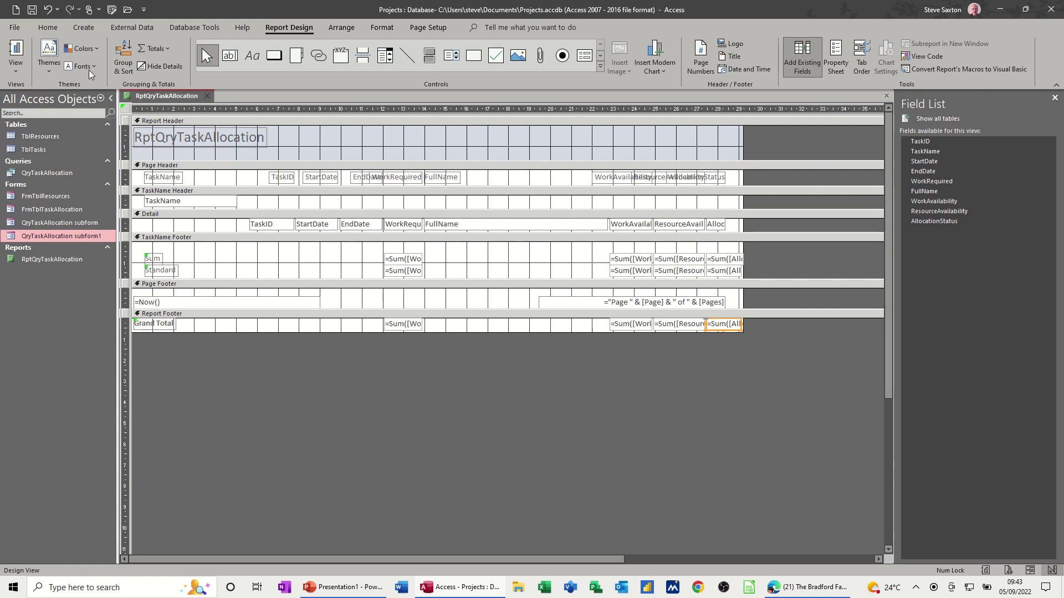
pyautogui.click(16, 53)
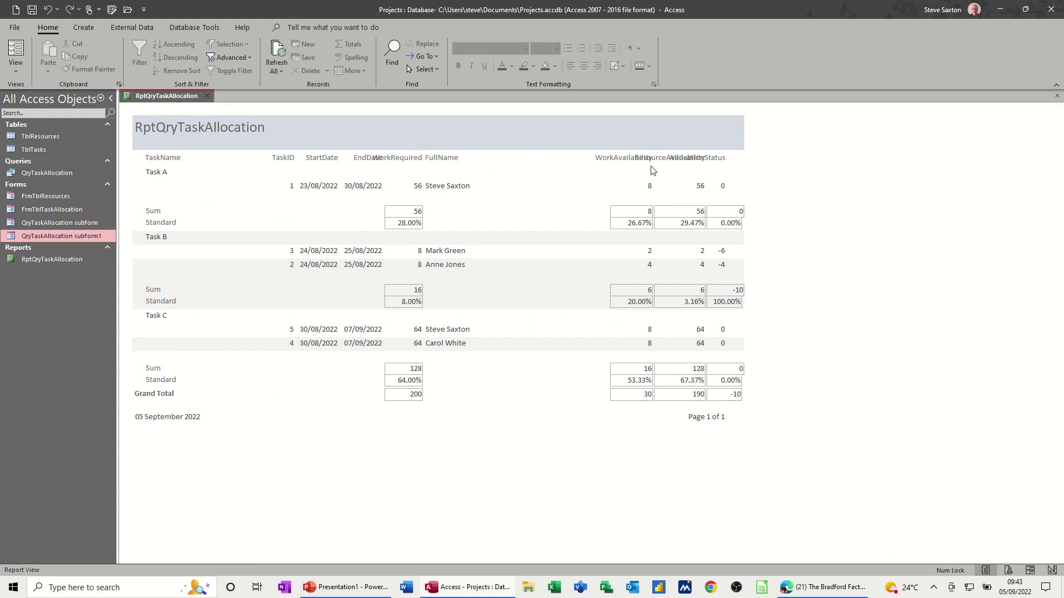
# In Design view, shorten the WorkAvailability heading by removing 'Work' and its trailing letters
pyautogui.click(16, 72)
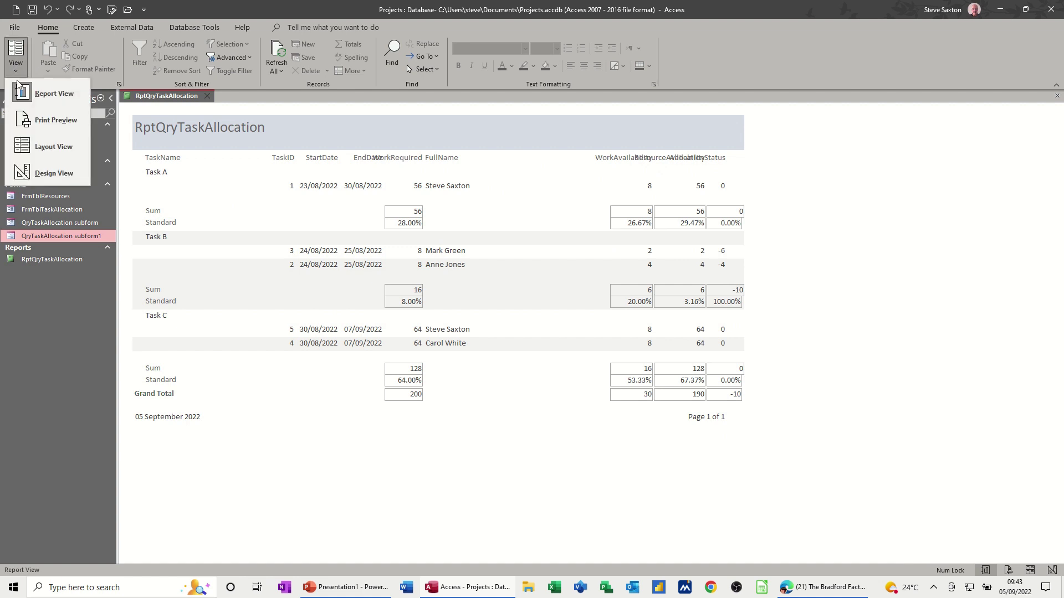
pyautogui.click(27, 174)
pyautogui.click(627, 178)
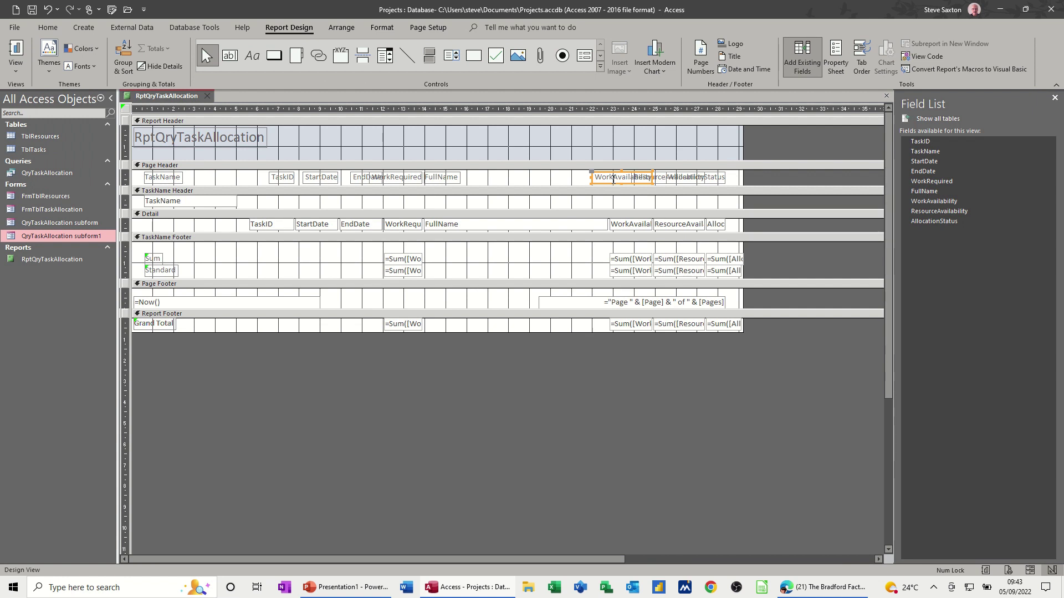
pyautogui.moveTo(613, 178); pyautogui.dragTo(586, 179)
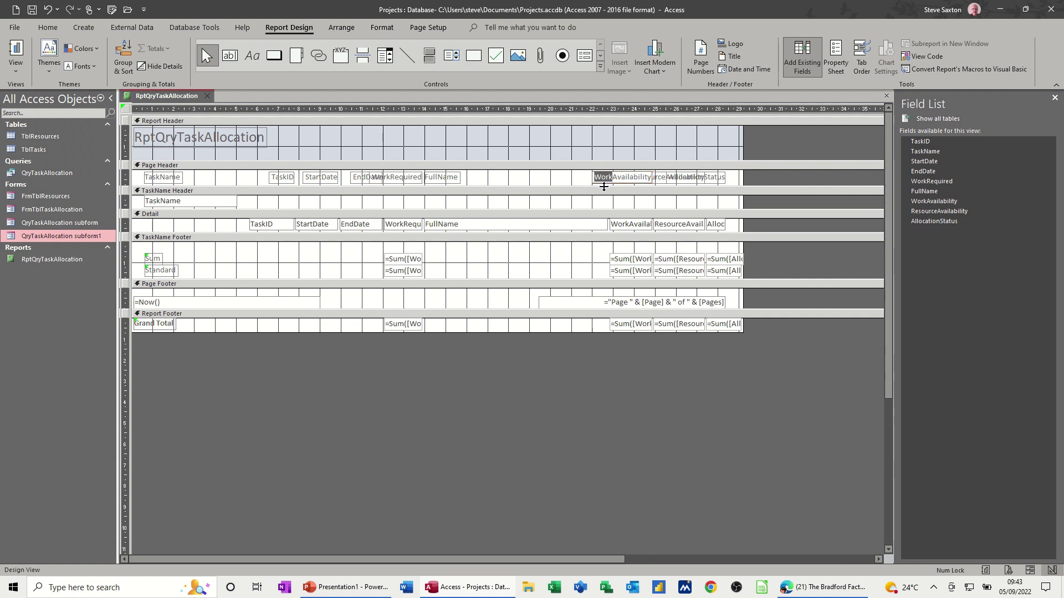
pyautogui.press('BackSpace')
pyautogui.moveTo(638, 178); pyautogui.dragTo(656, 179)
pyautogui.press('BackSpace')
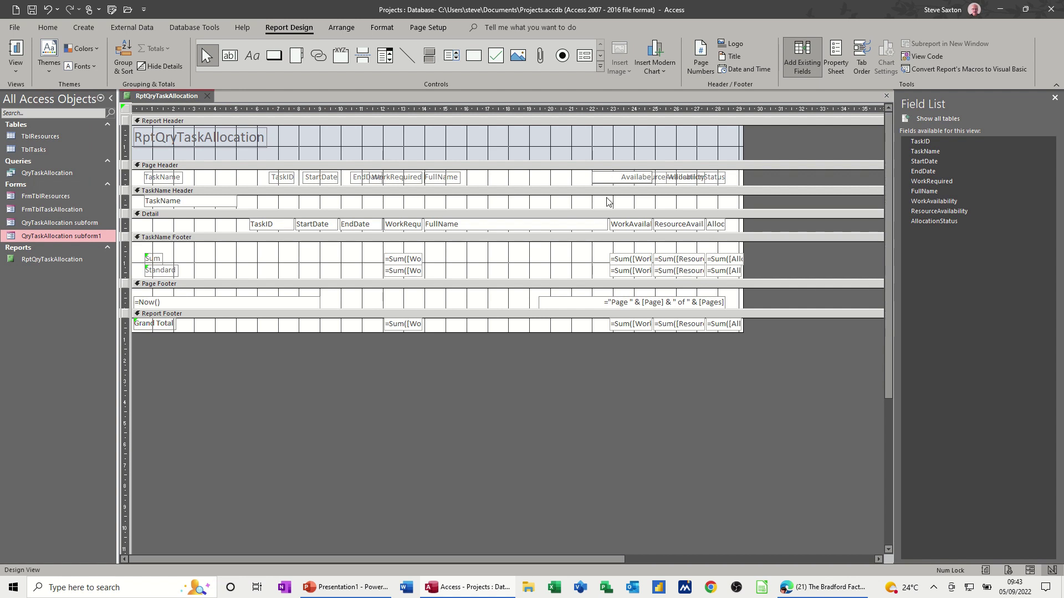
pyautogui.click(639, 184)
# Cut ResourceAvailability to 'Resource' and spread the headings apart, AllocationStatus at the row's end
pyautogui.click(667, 180)
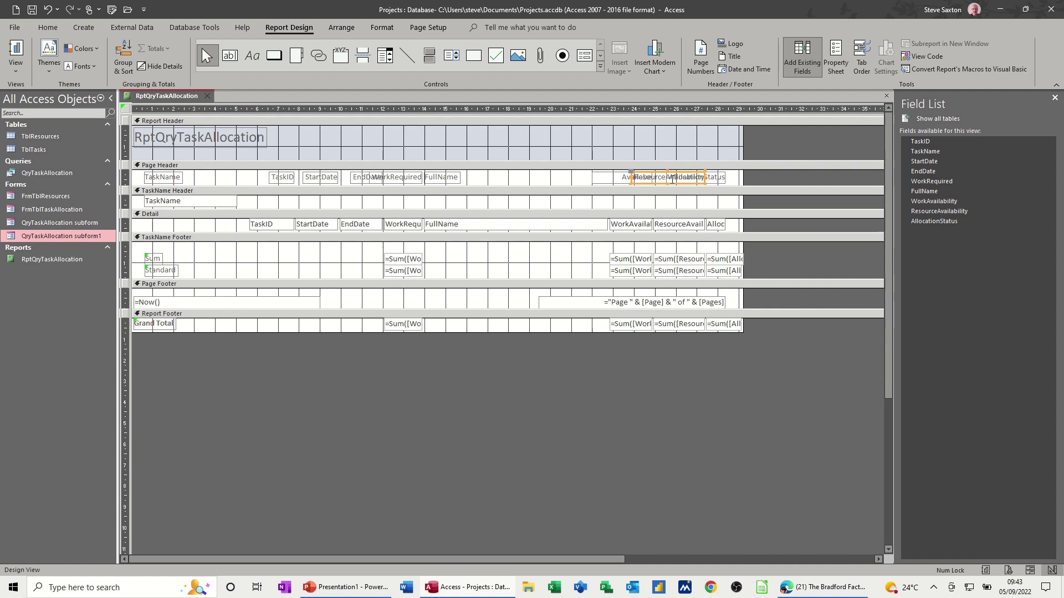
pyautogui.click(668, 176)
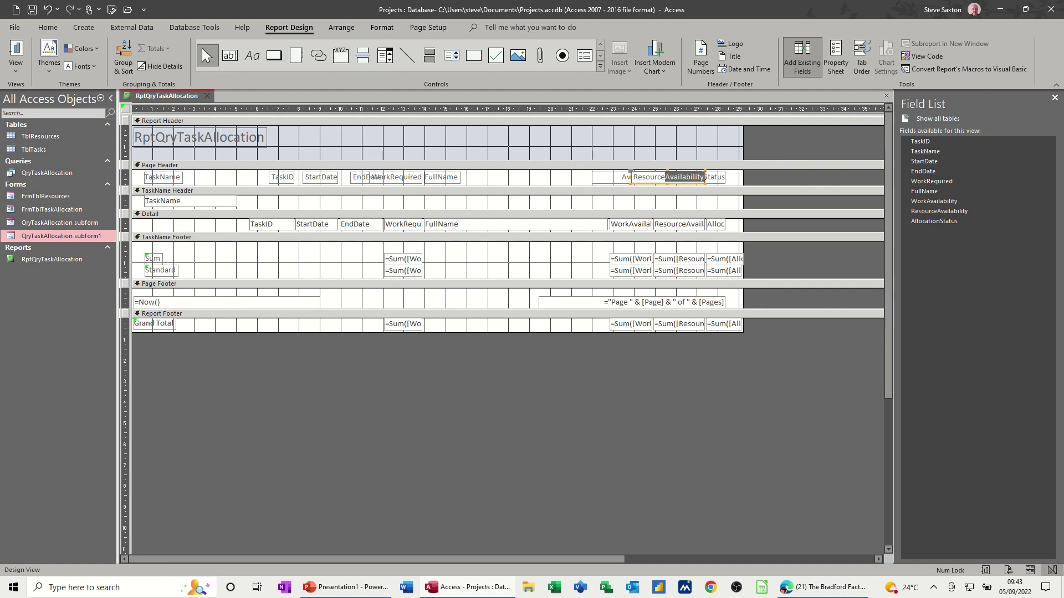
pyautogui.press('Delete')
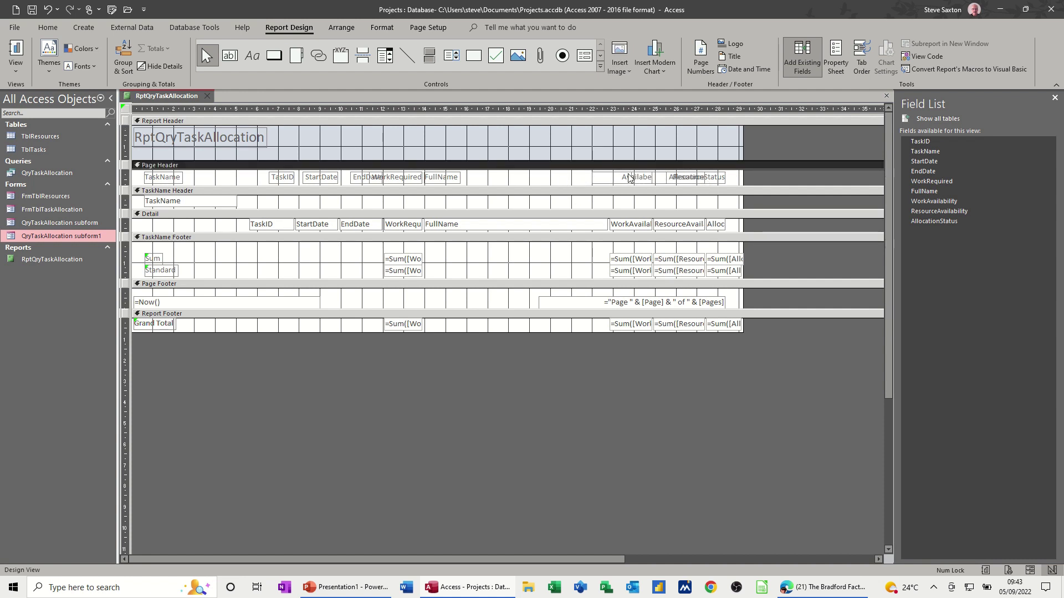
pyautogui.moveTo(632, 177); pyautogui.dragTo(595, 176)
pyautogui.moveTo(677, 178); pyautogui.dragTo(723, 177)
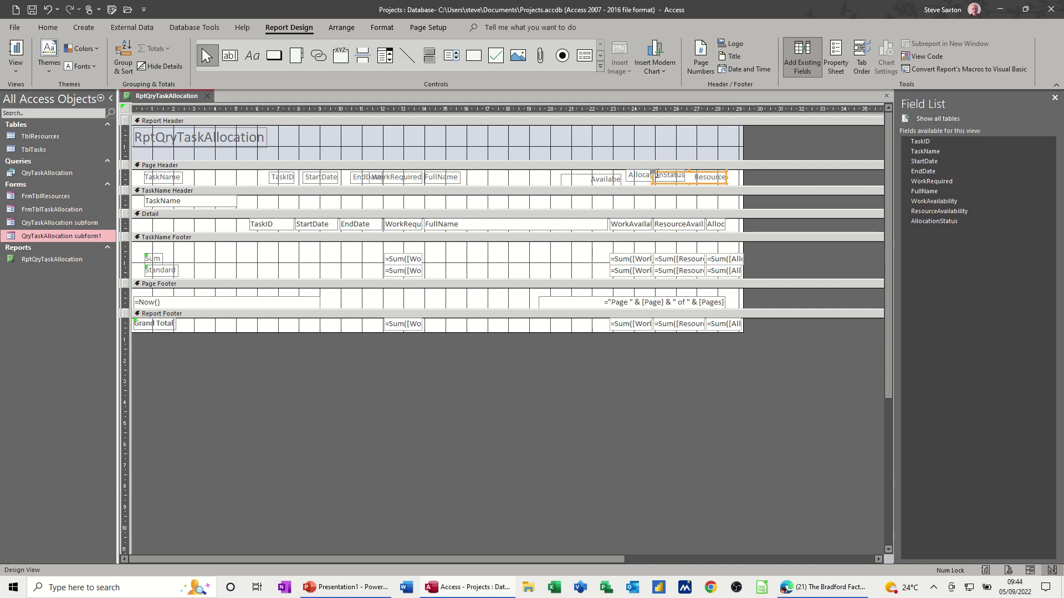
pyautogui.moveTo(701, 173); pyautogui.dragTo(667, 172)
pyautogui.click(666, 172)
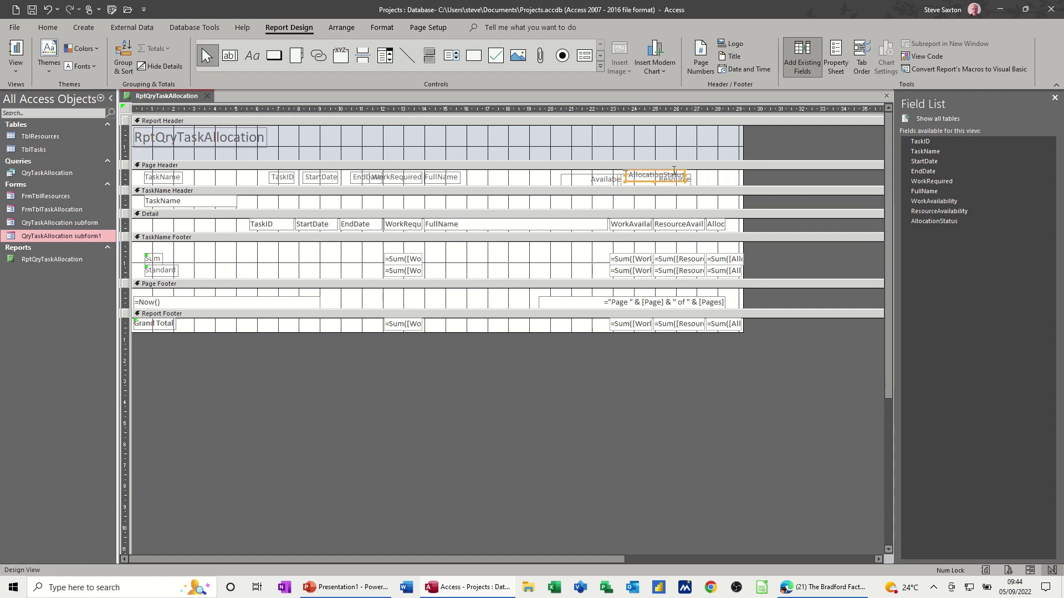
pyautogui.moveTo(674, 171); pyautogui.dragTo(743, 174)
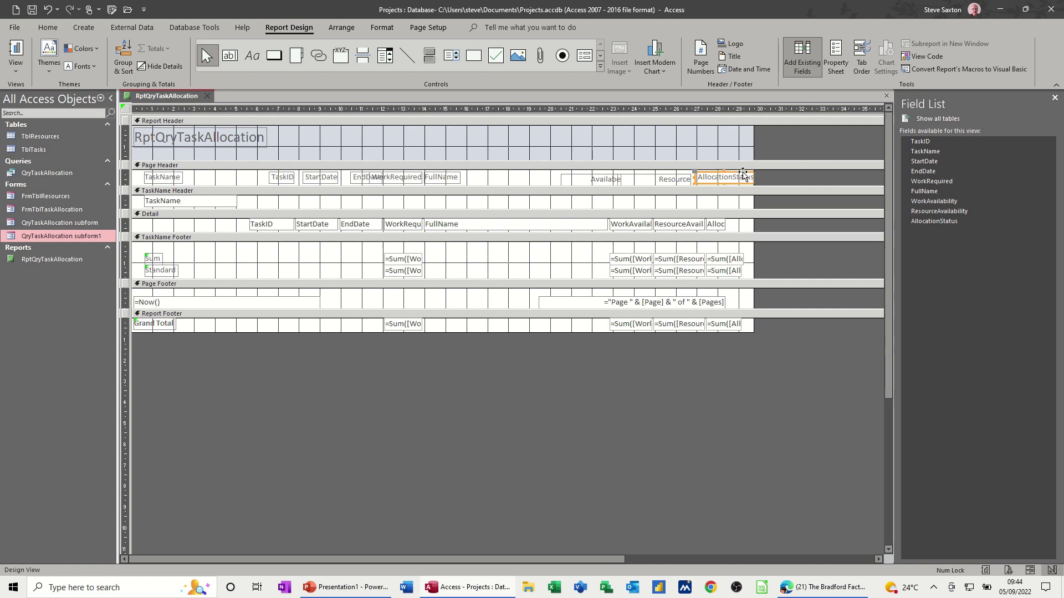
pyautogui.click(675, 178)
pyautogui.moveTo(675, 172); pyautogui.dragTo(671, 169)
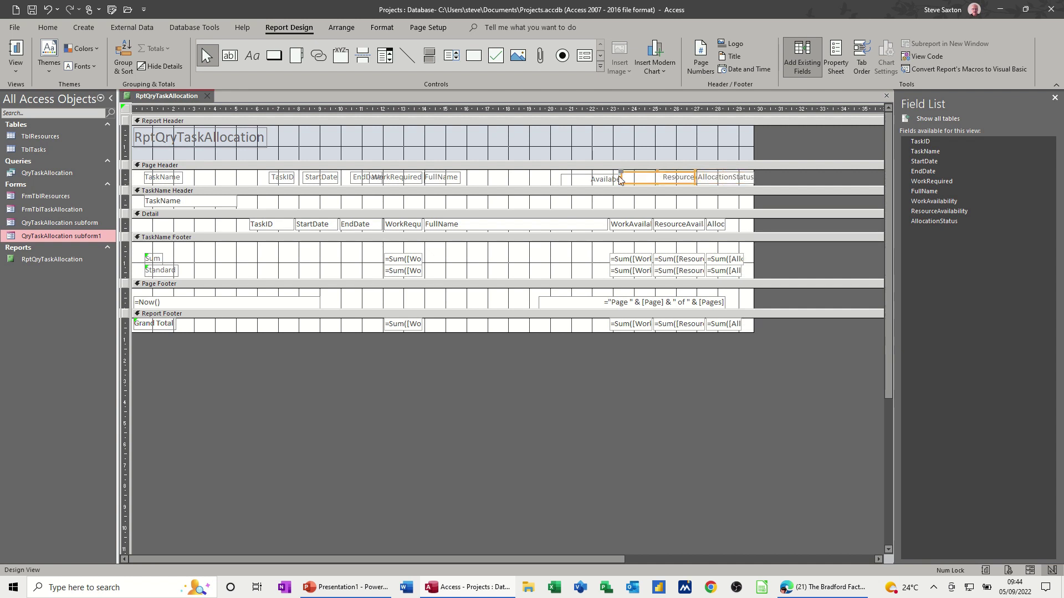
# Preview the renamed headings, then close the report, saving the changes
pyautogui.click(16, 50)
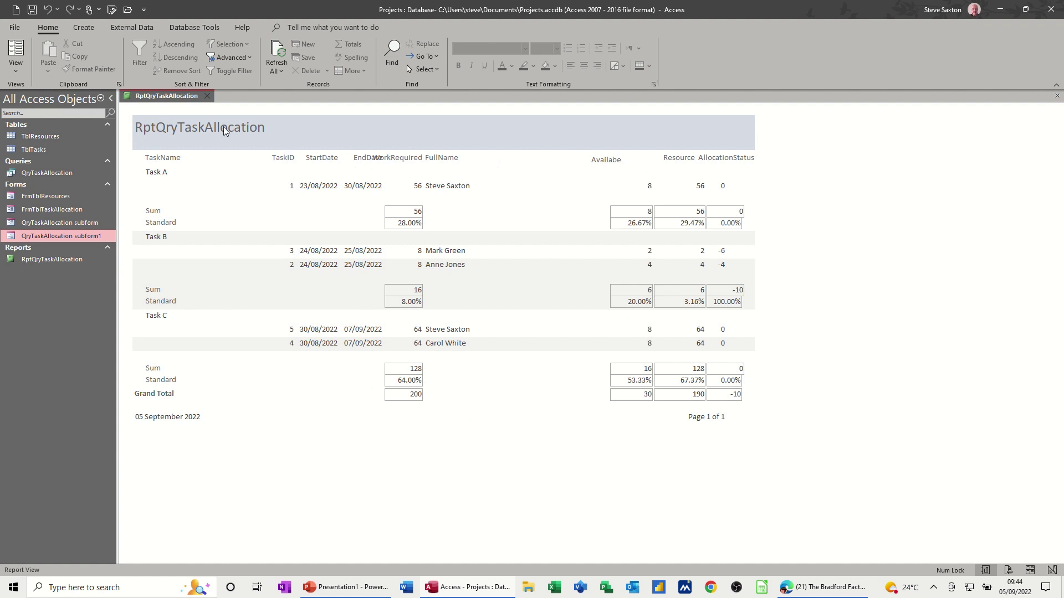
pyautogui.click(207, 97)
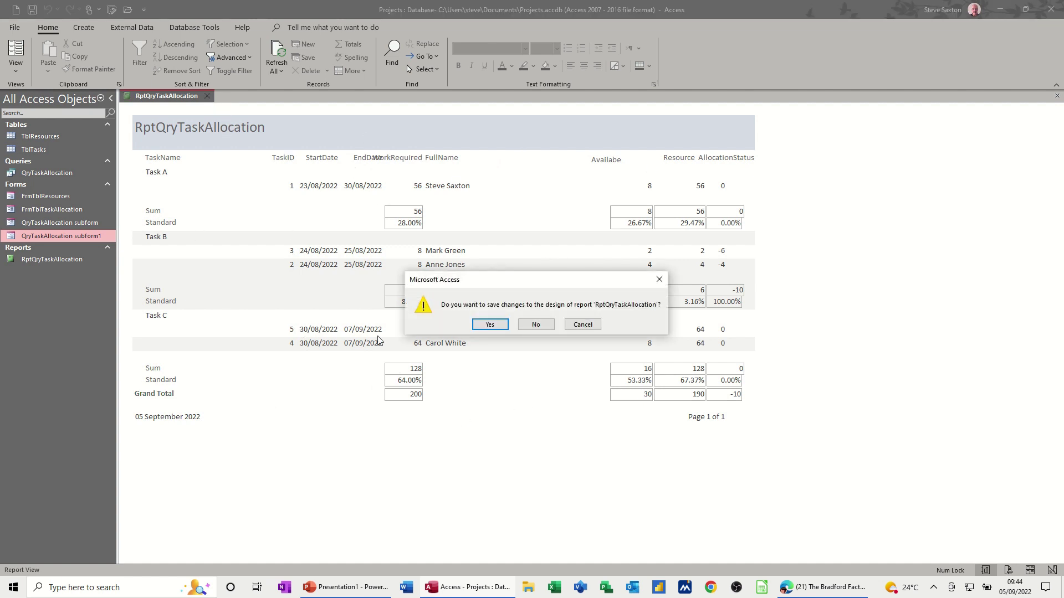
pyautogui.click(486, 329)
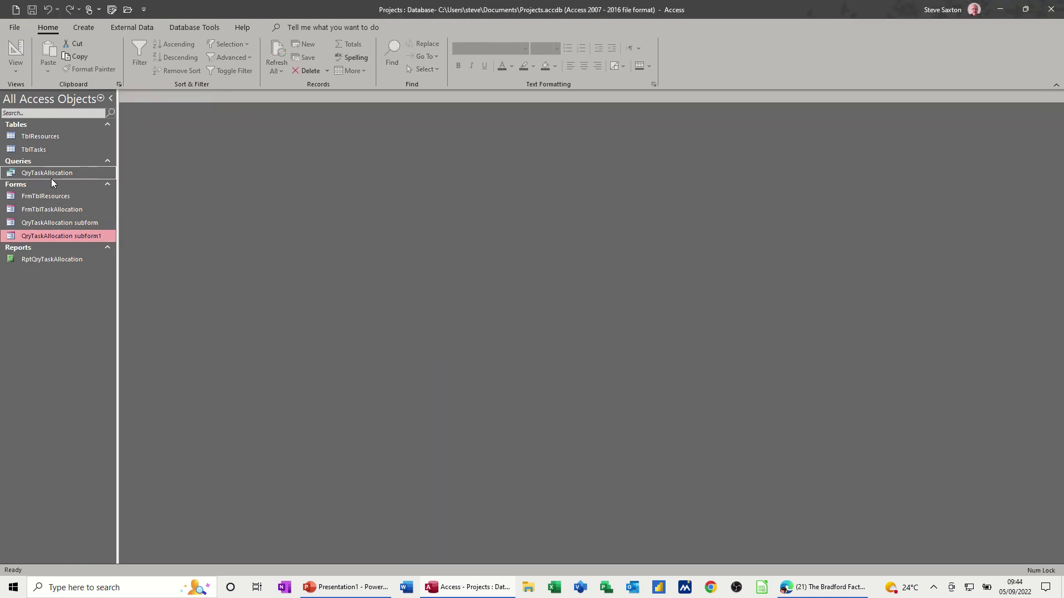
# Create a blank Report Design with Record Source QryTaskAllocation and show its field list
pyautogui.click(92, 29)
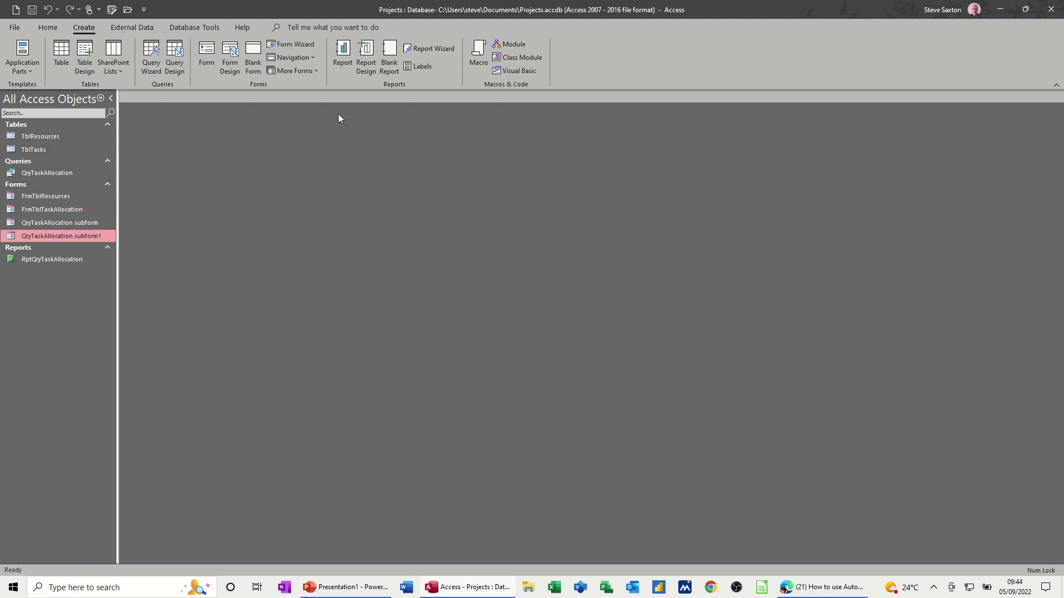
pyautogui.click(366, 53)
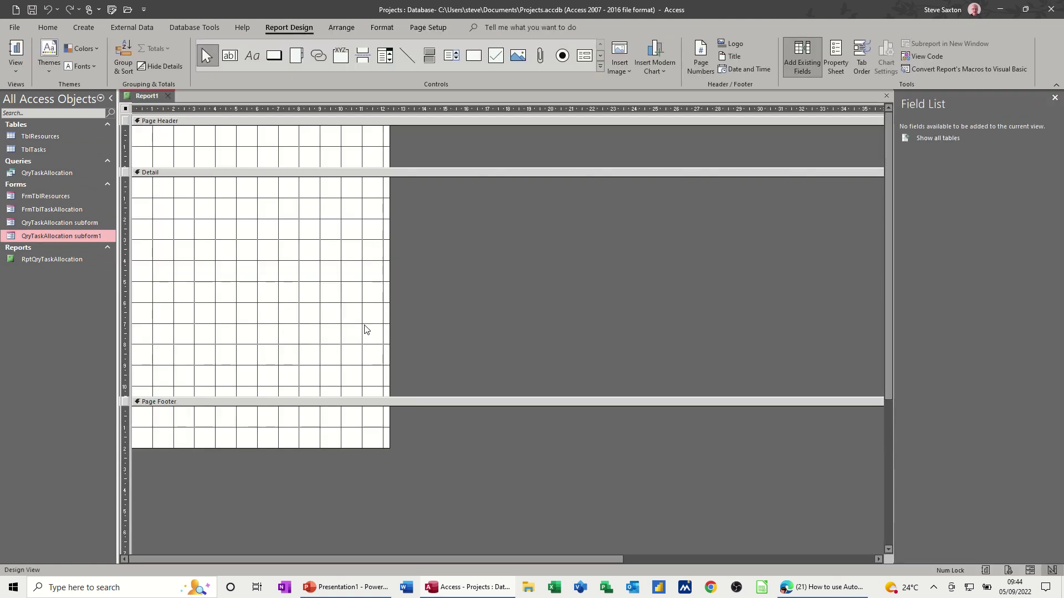
pyautogui.click(835, 58)
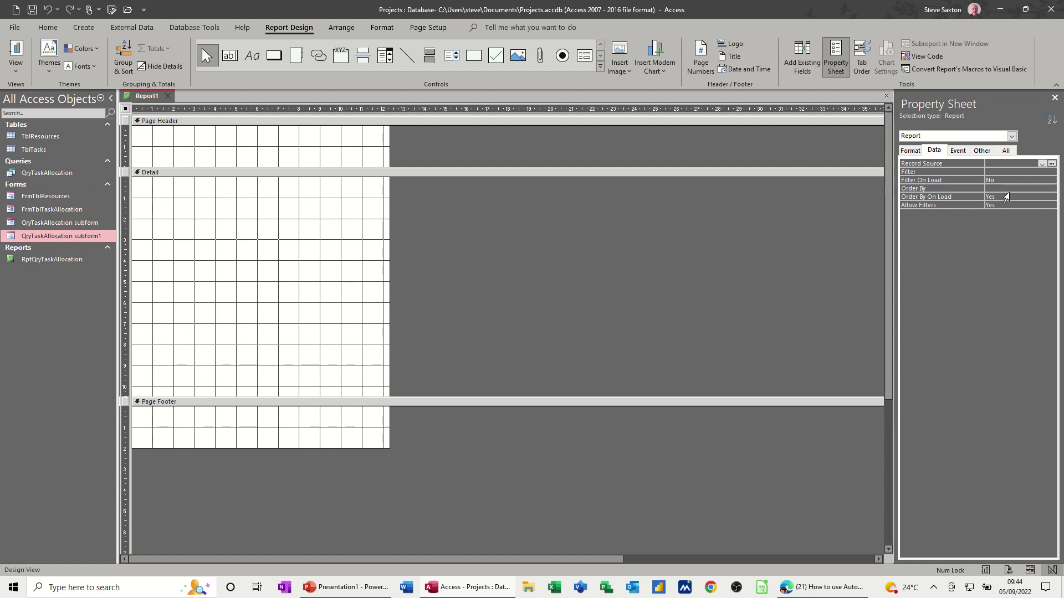
pyautogui.click(1043, 164)
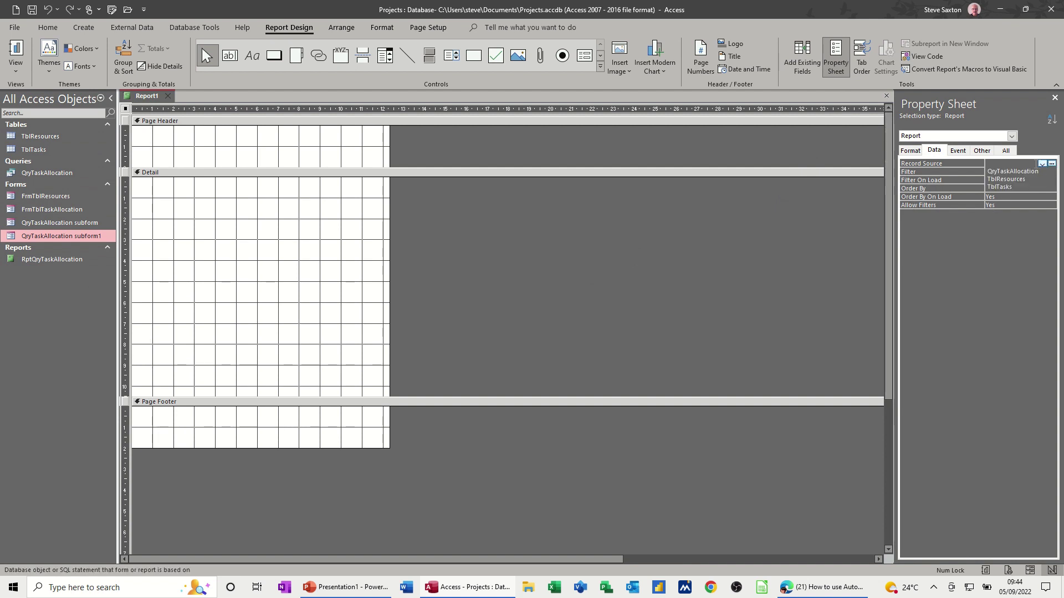
pyautogui.click(995, 172)
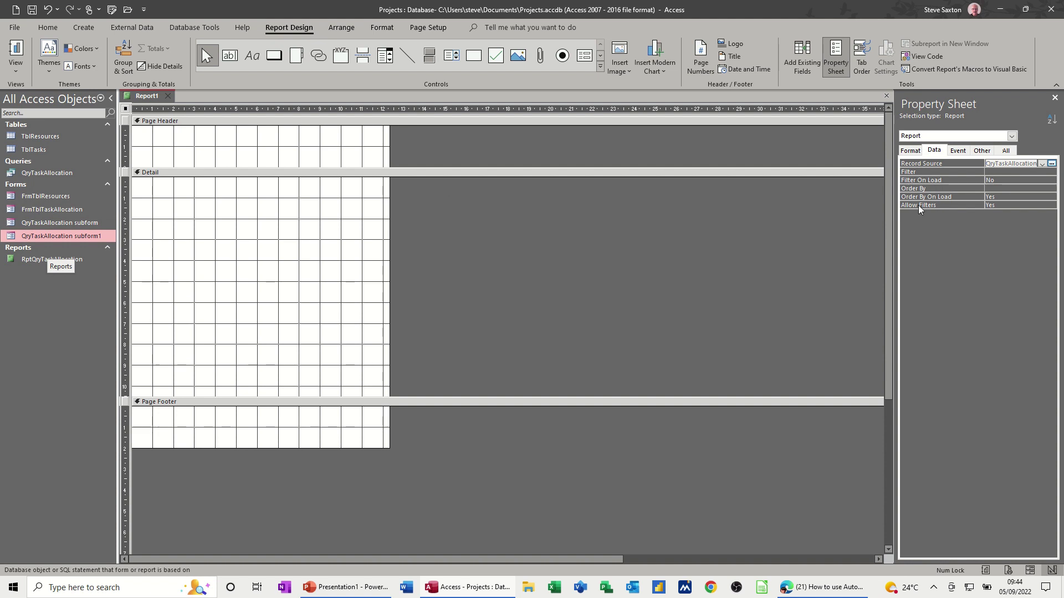
pyautogui.click(802, 58)
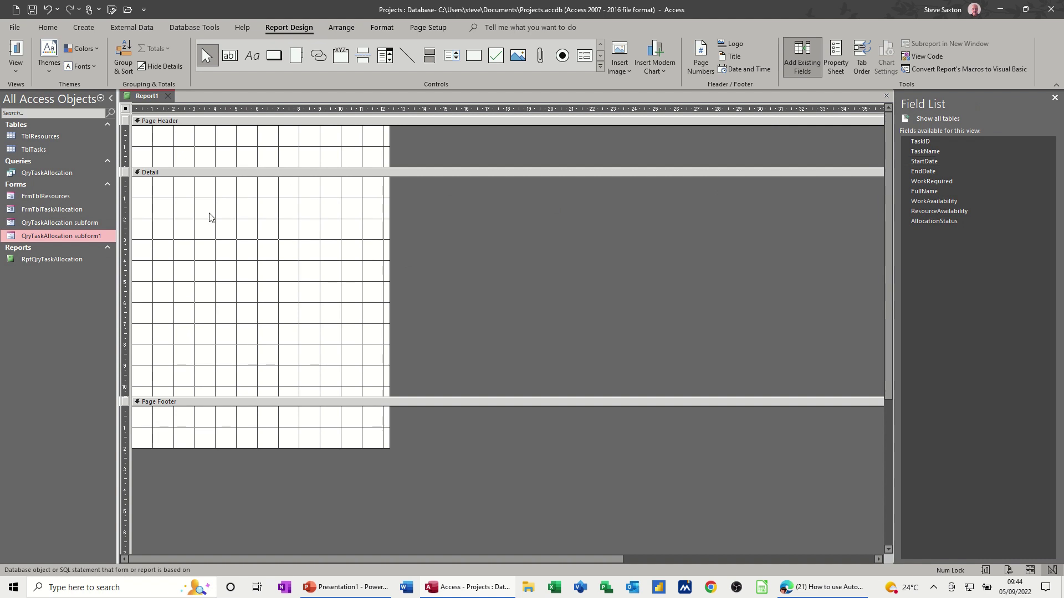
# Group Report1 on TaskName and place a label-free TaskName box at the header's left edge
pyautogui.click(121, 59)
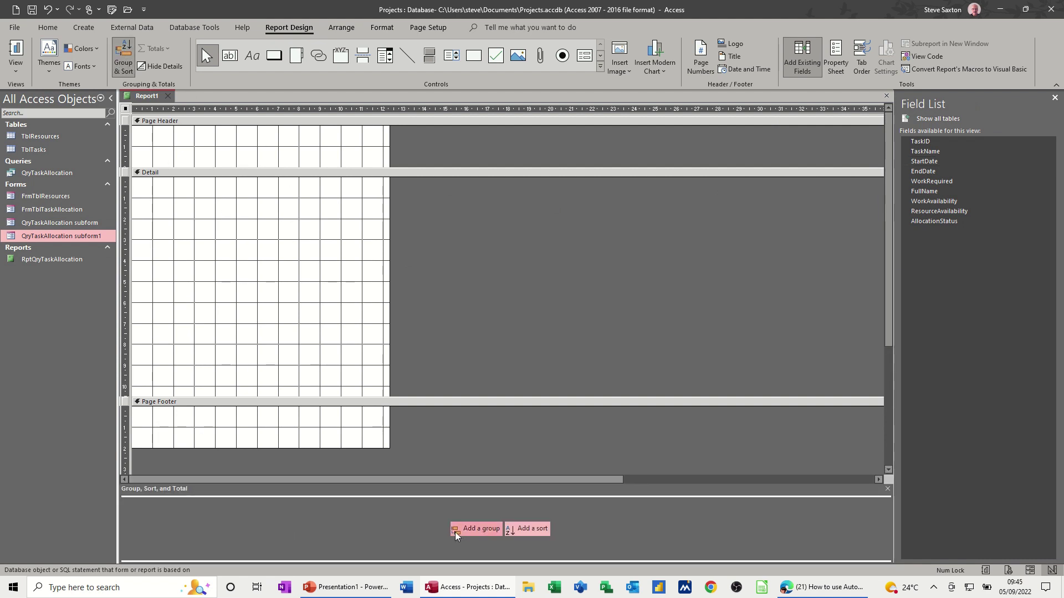
pyautogui.click(457, 530)
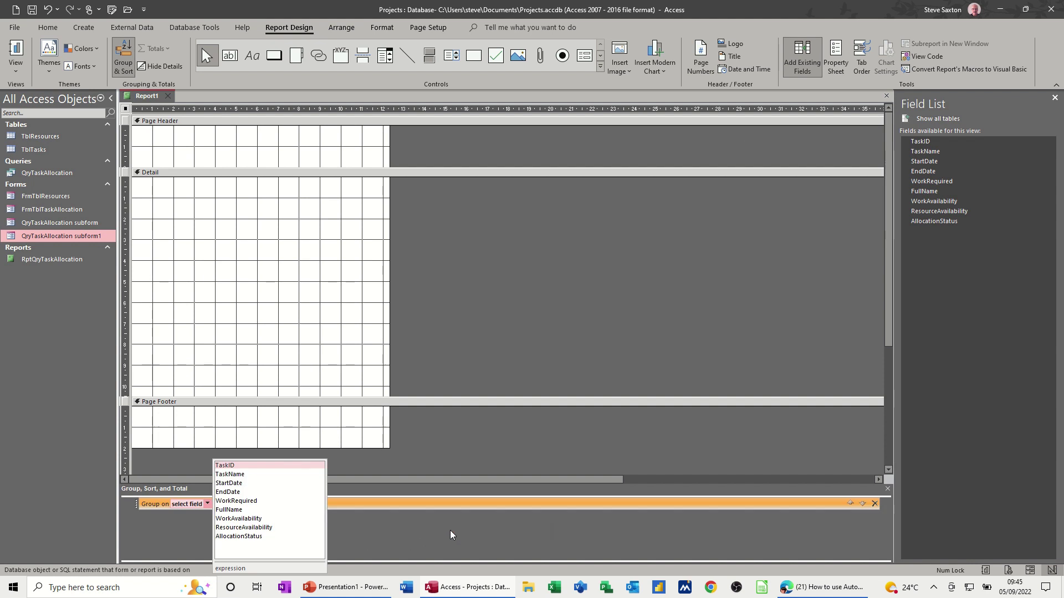
pyautogui.click(236, 475)
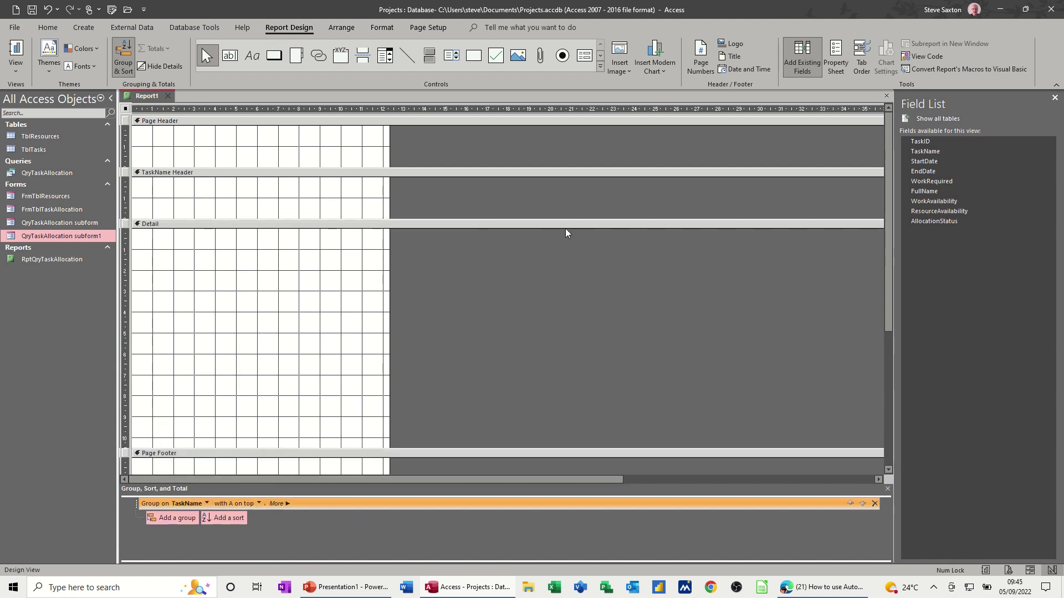
pyautogui.moveTo(917, 152); pyautogui.dragTo(171, 189)
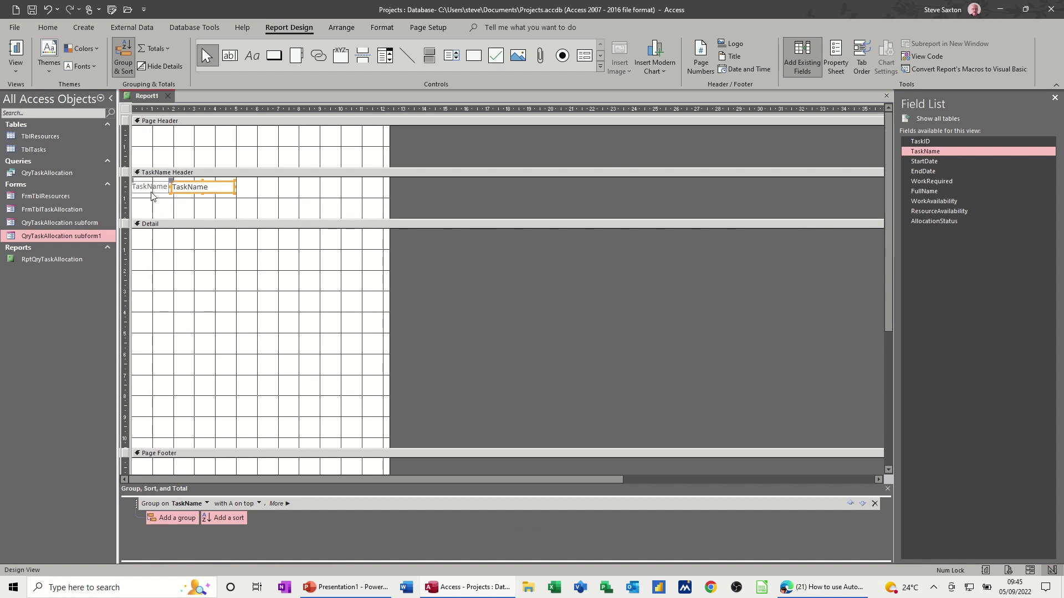
pyautogui.click(146, 189)
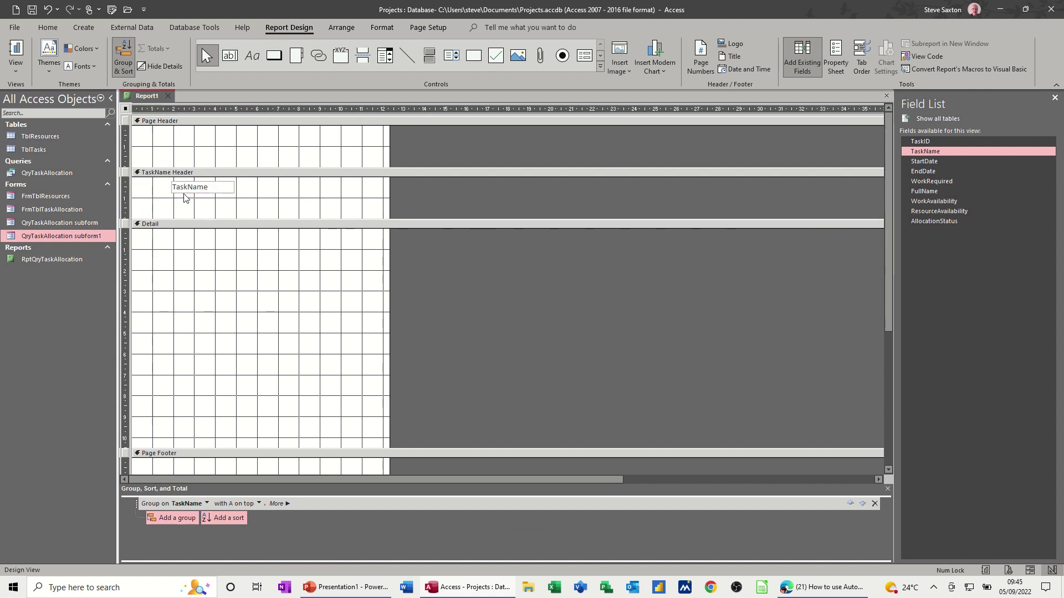
pyautogui.press('Delete')
pyautogui.moveTo(144, 187); pyautogui.dragTo(132, 185)
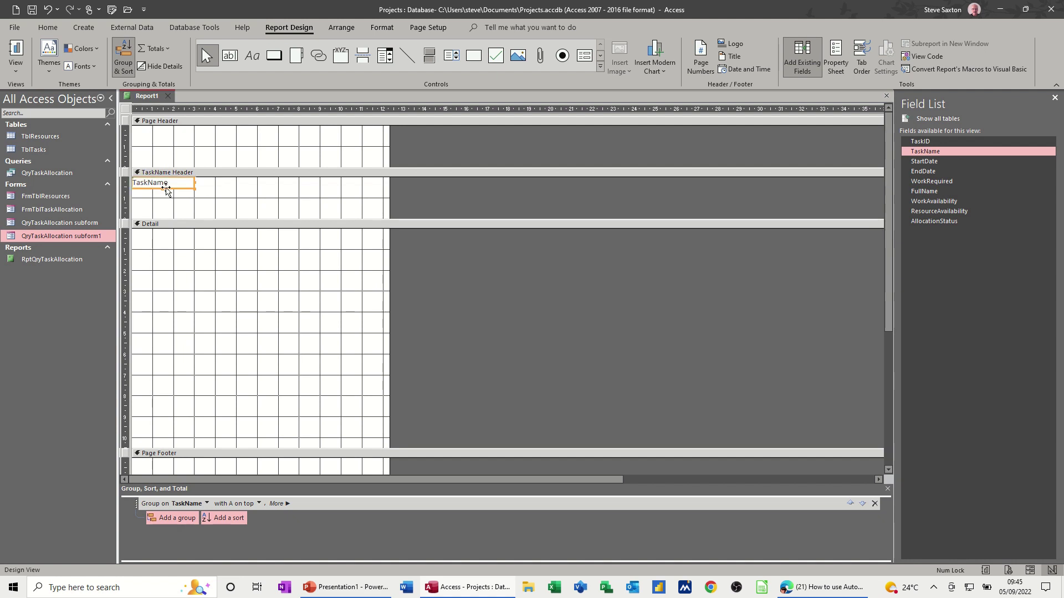
# Make the TaskName heading bold 16 pt and shrink the TaskName Header to fit
pyautogui.click(369, 25)
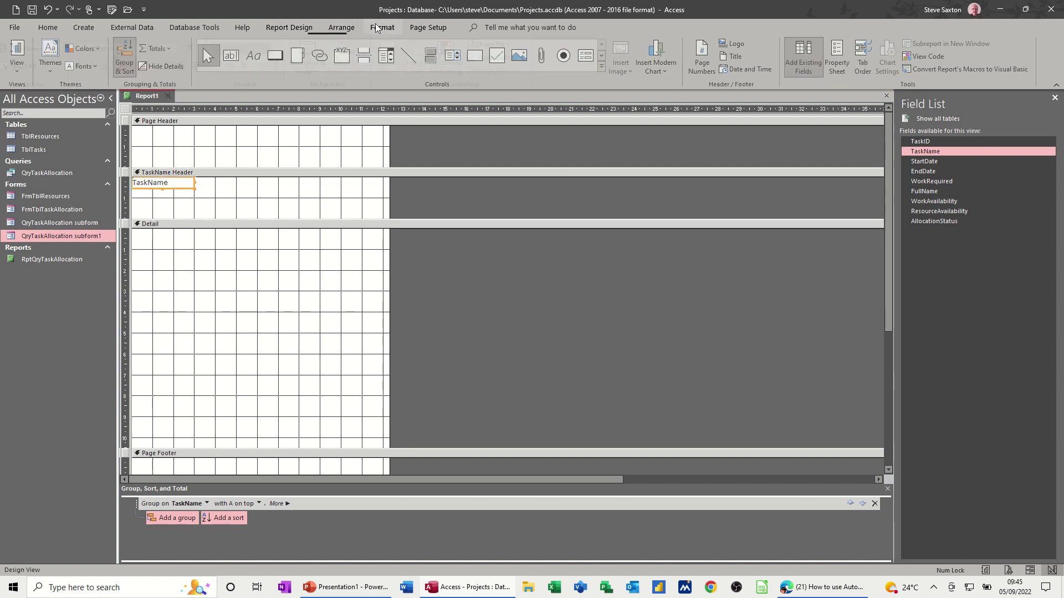
pyautogui.click(85, 66)
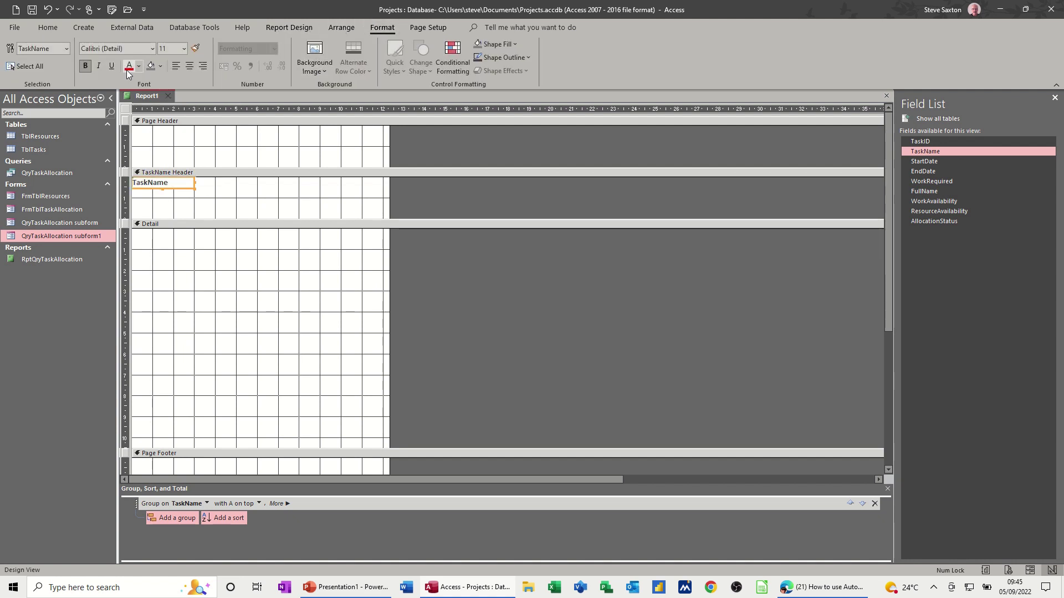
pyautogui.click(184, 52)
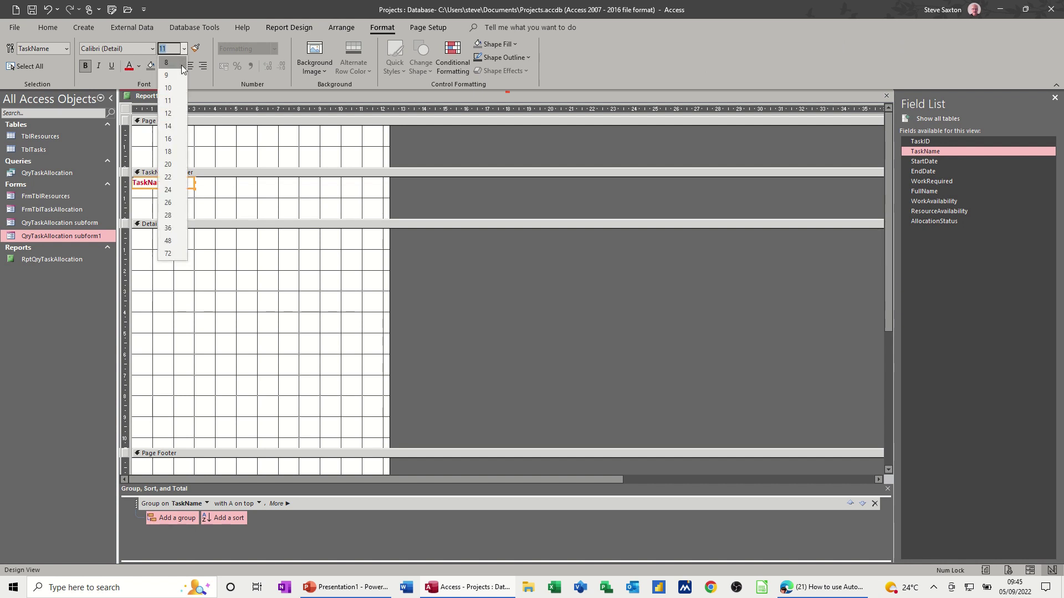
pyautogui.click(174, 139)
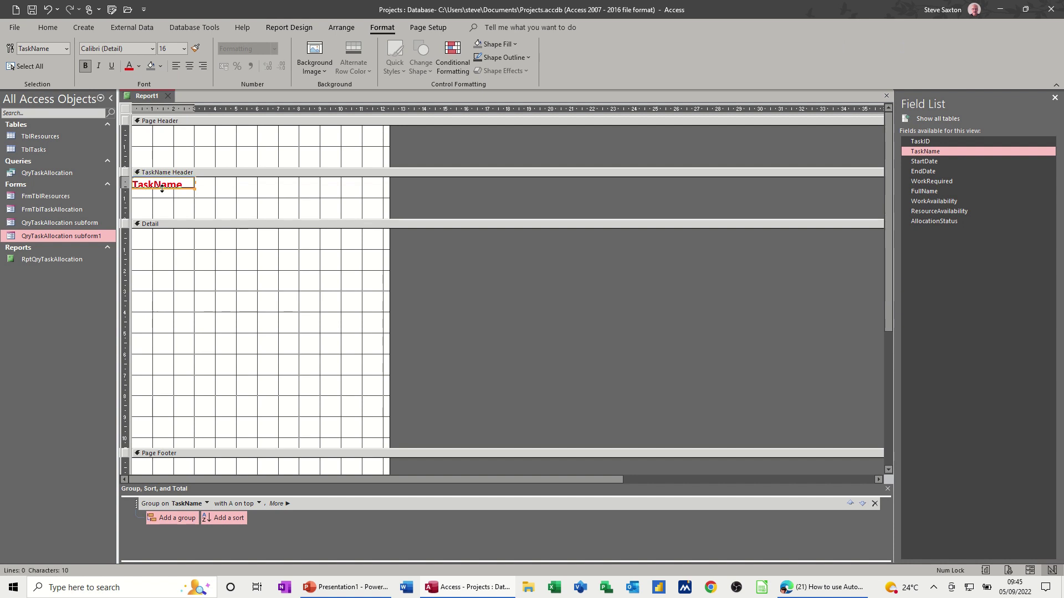
pyautogui.moveTo(241, 218); pyautogui.dragTo(237, 200)
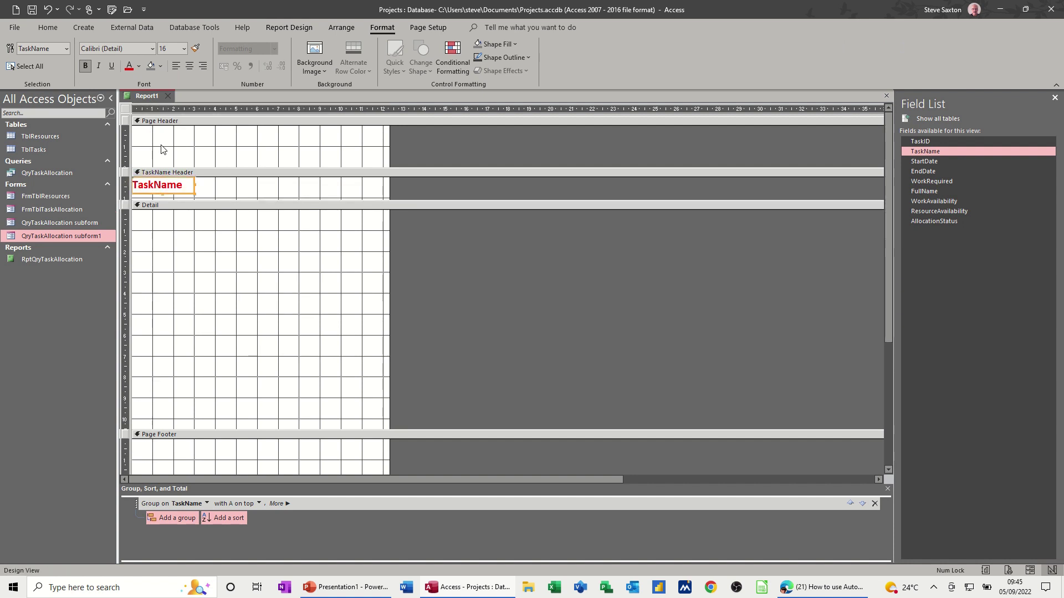
# Preview Report1 with its data, then return to Design view
pyautogui.click(288, 27)
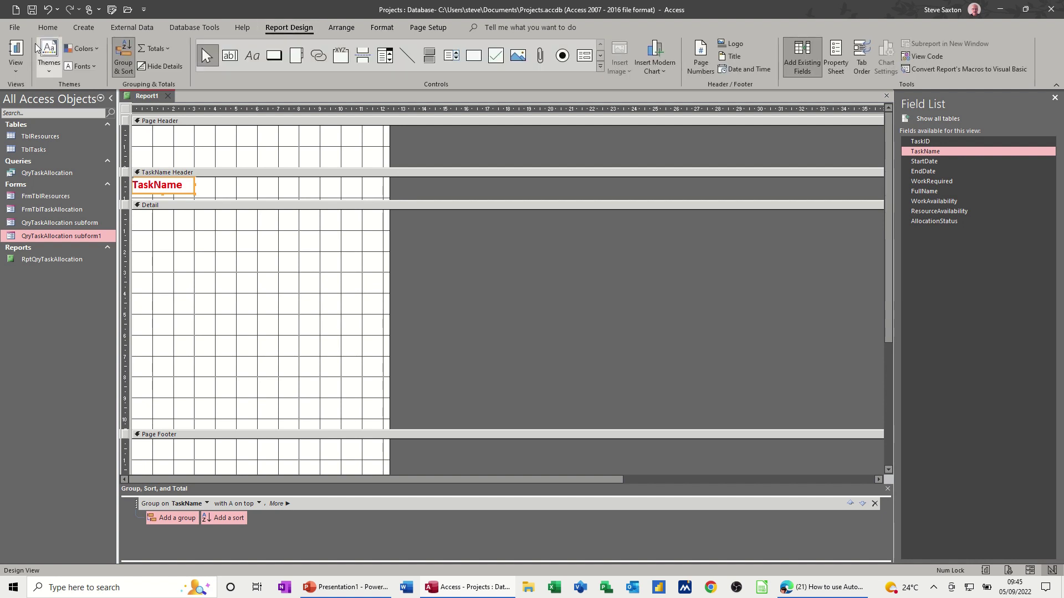
pyautogui.click(17, 53)
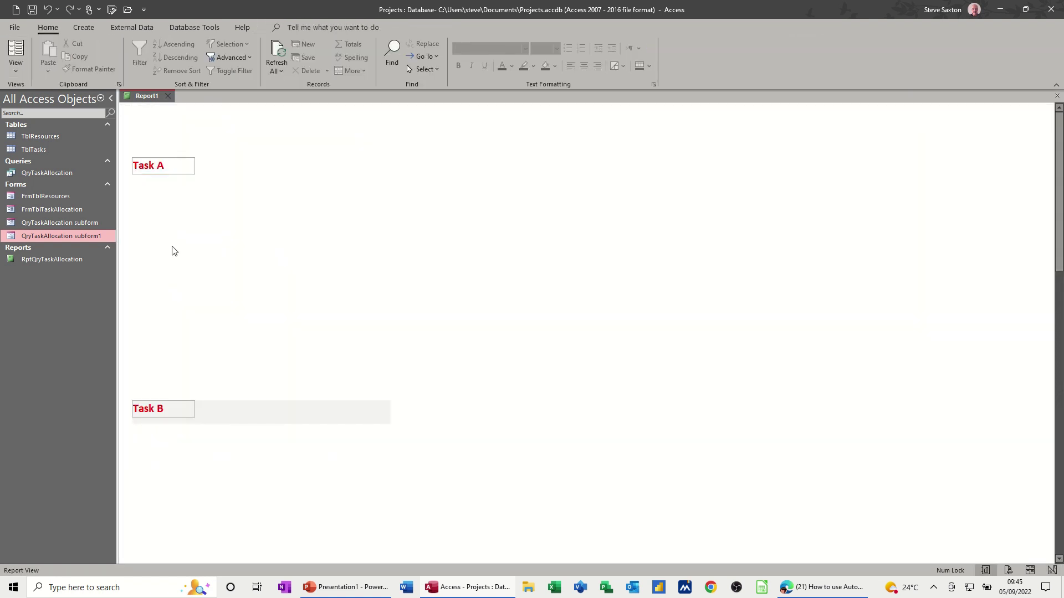
pyautogui.click(8, 75)
pyautogui.click(70, 172)
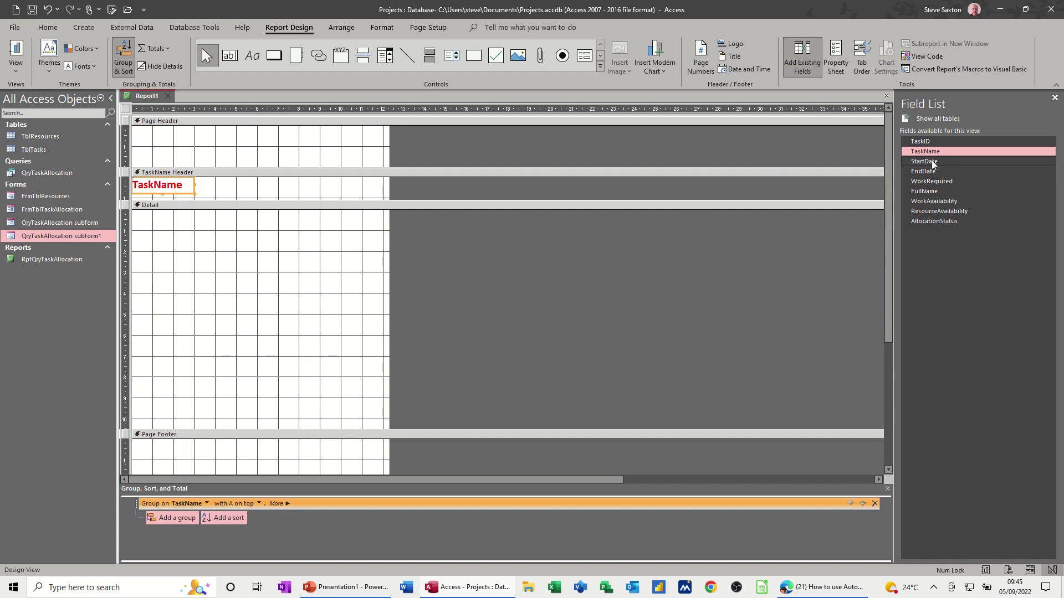
# Add label-free StartDate and EndDate boxes to the Detail section and preview the task dates
pyautogui.moveTo(932, 161); pyautogui.dragTo(198, 216)
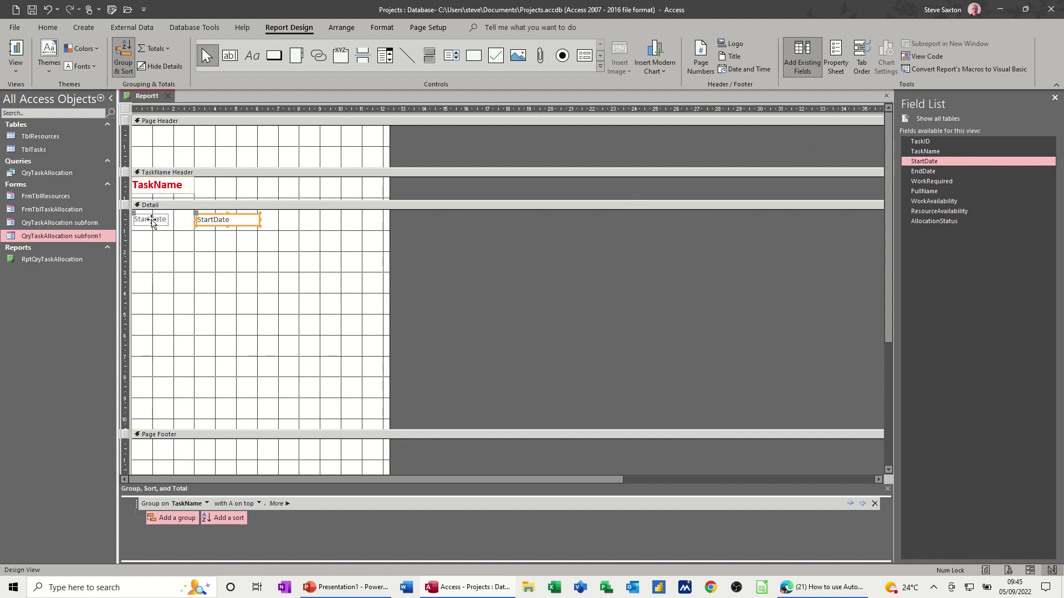
pyautogui.click(154, 219)
pyautogui.press('Delete')
pyautogui.click(219, 220)
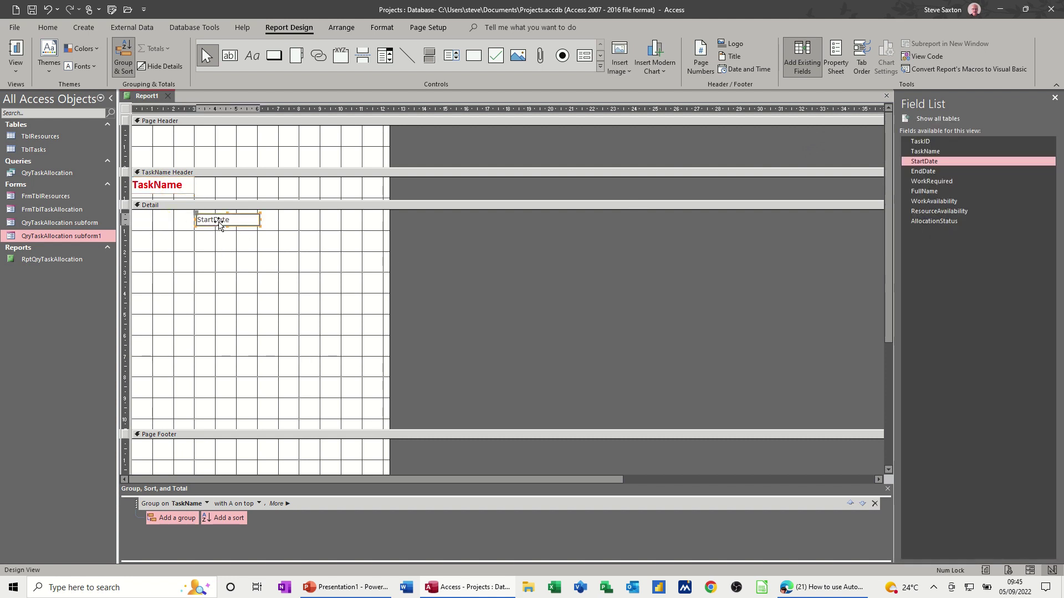
pyautogui.moveTo(219, 220); pyautogui.dragTo(215, 219)
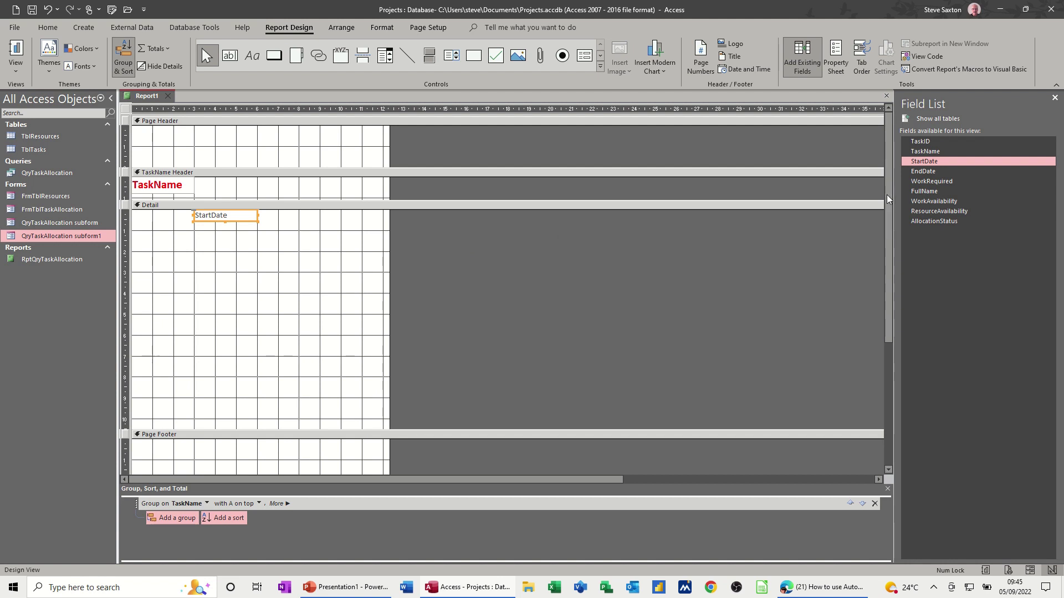
pyautogui.moveTo(923, 171); pyautogui.dragTo(272, 214)
pyautogui.click(244, 223)
pyautogui.press('Delete')
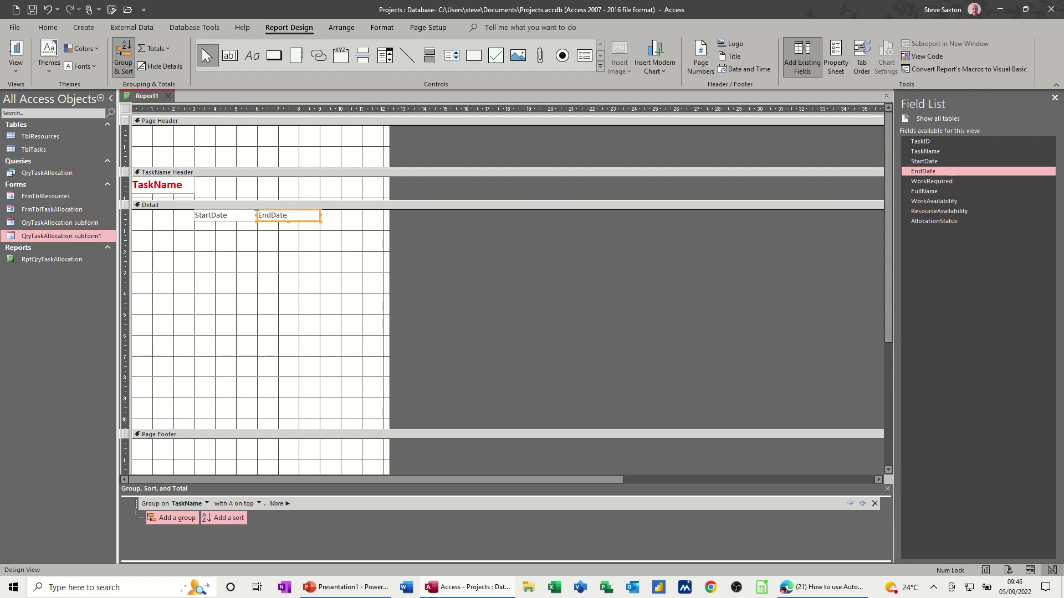
pyautogui.click(16, 50)
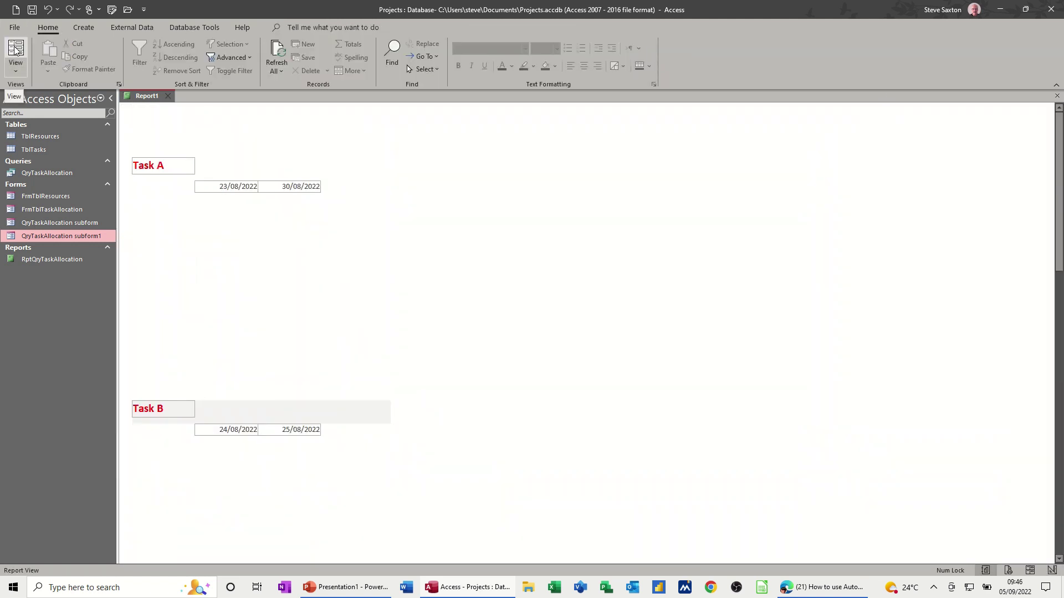
# Add a label-free WorkRequired box under StartDate in the Detail section
pyautogui.click(15, 65)
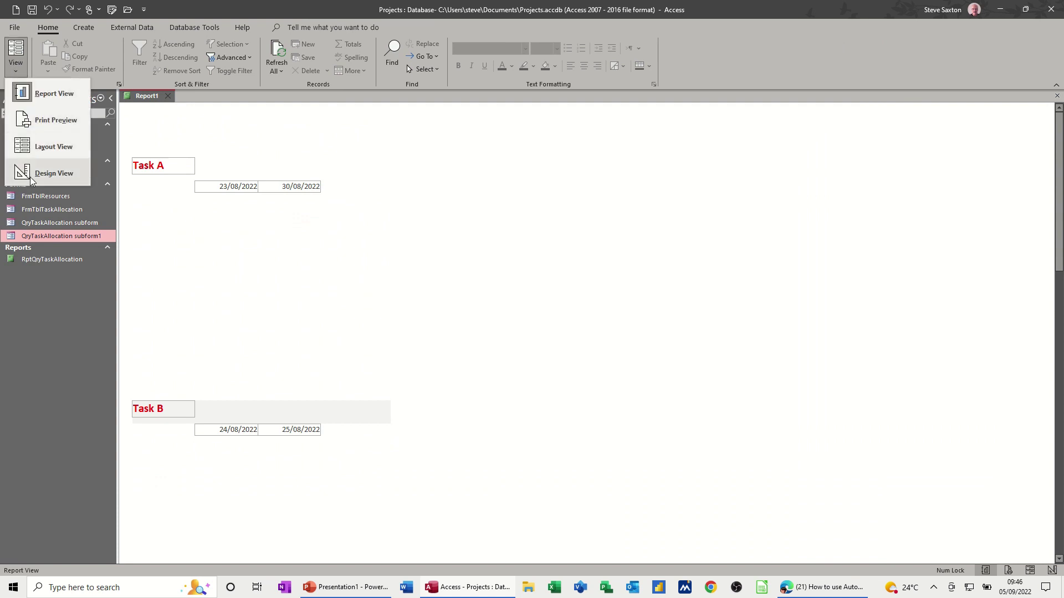
pyautogui.click(30, 177)
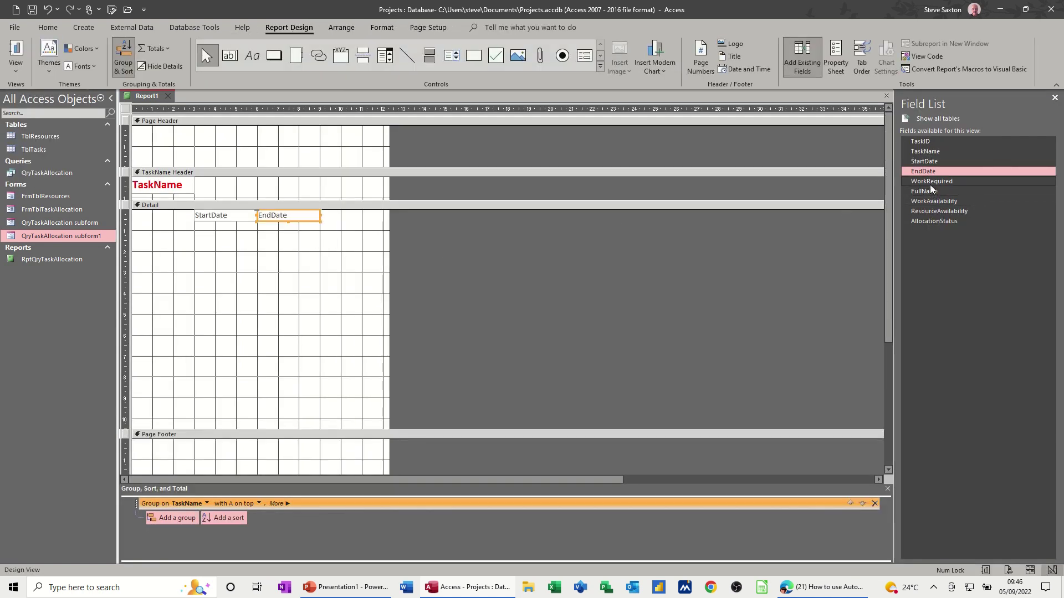
pyautogui.moveTo(930, 182); pyautogui.dragTo(368, 248)
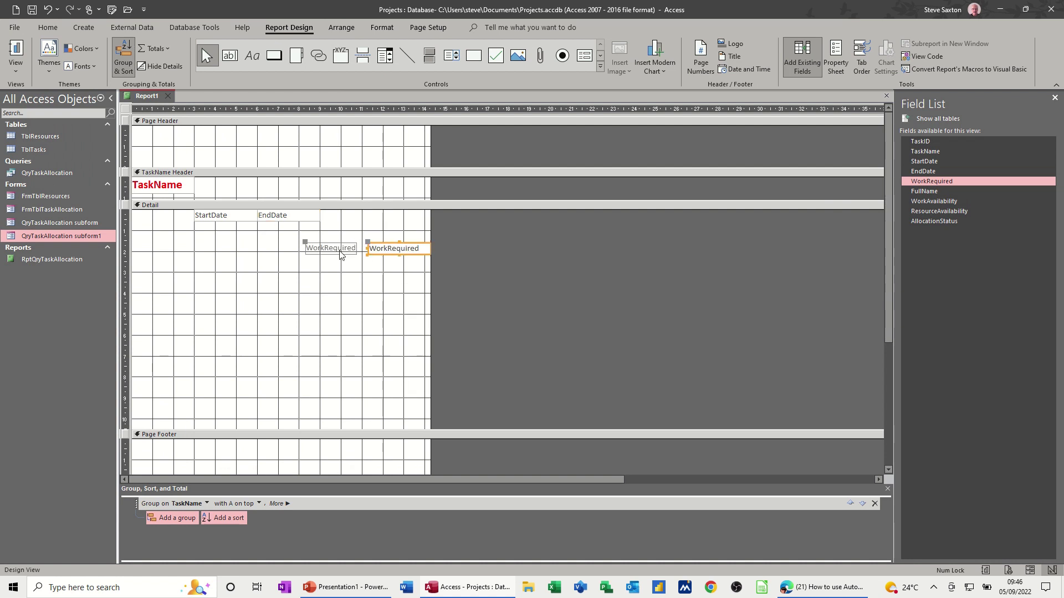
pyautogui.click(339, 253)
pyautogui.press('Delete')
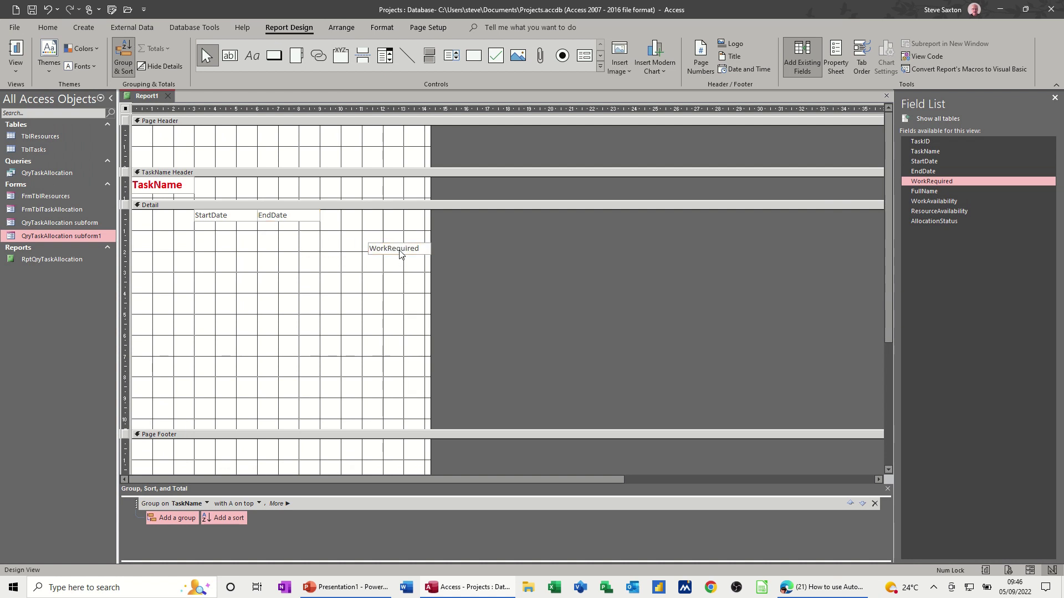
pyautogui.moveTo(400, 254); pyautogui.dragTo(226, 249)
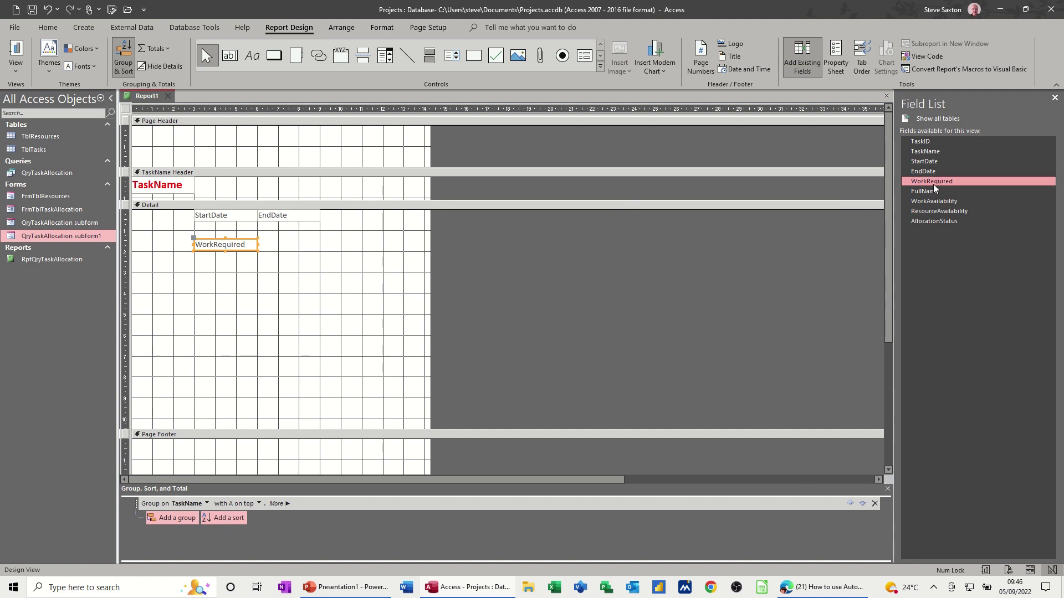
# Add a label-free FullName box next to EndDate and preview assignees and work hours
pyautogui.moveTo(930, 191); pyautogui.dragTo(554, 218)
pyautogui.moveTo(417, 223); pyautogui.dragTo(381, 217)
pyautogui.click(348, 216)
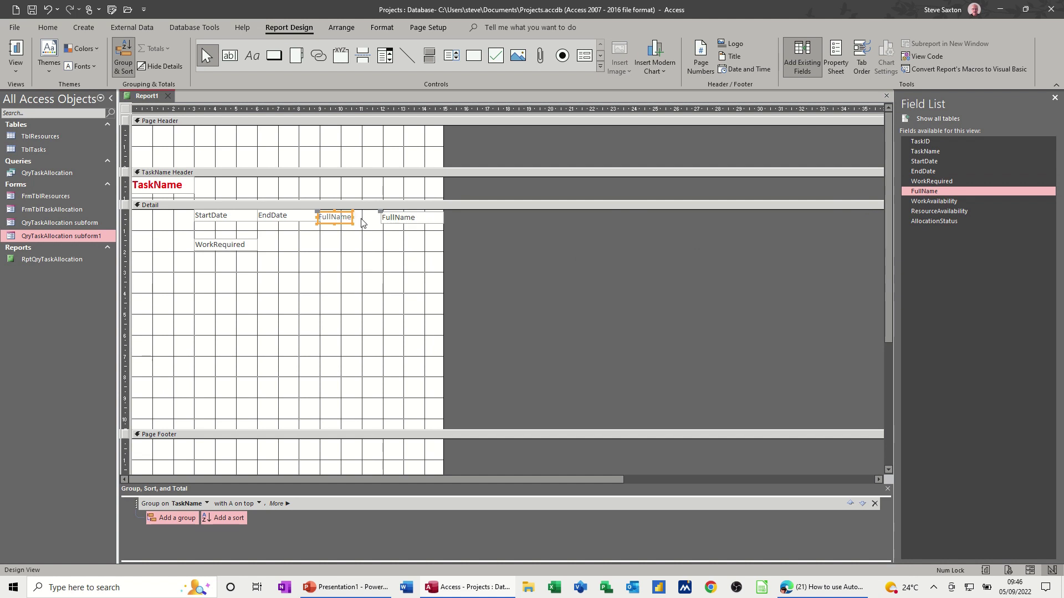
pyautogui.press('Delete')
pyautogui.moveTo(419, 224); pyautogui.dragTo(377, 221)
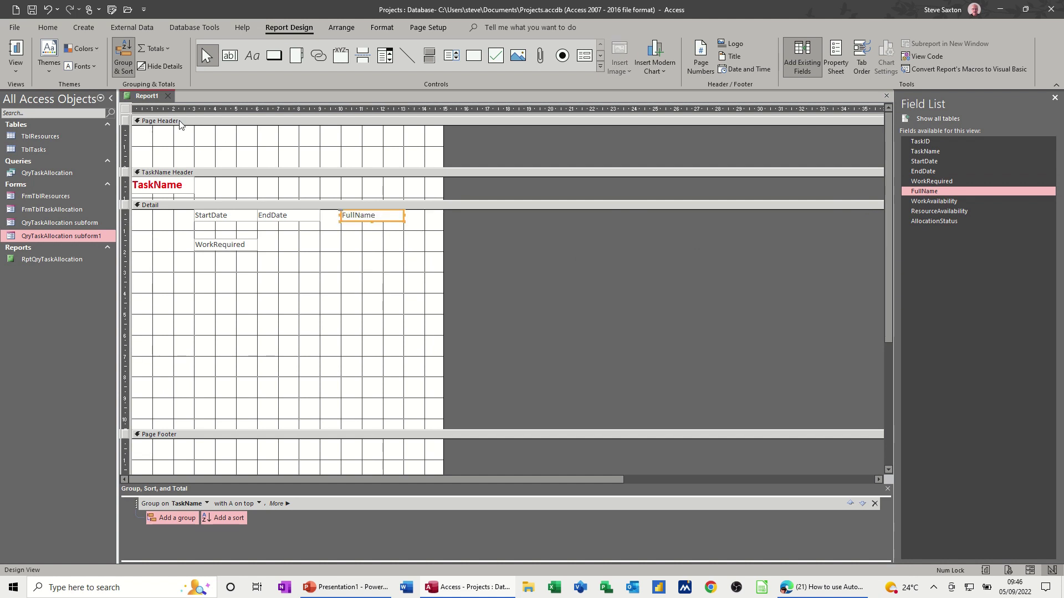
pyautogui.click(15, 51)
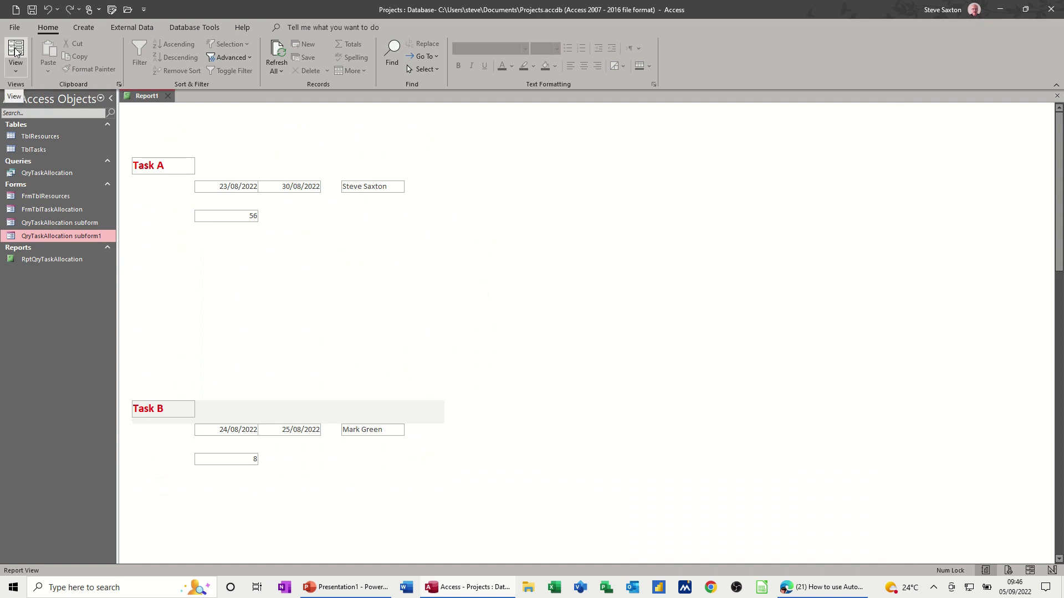
pyautogui.click(15, 67)
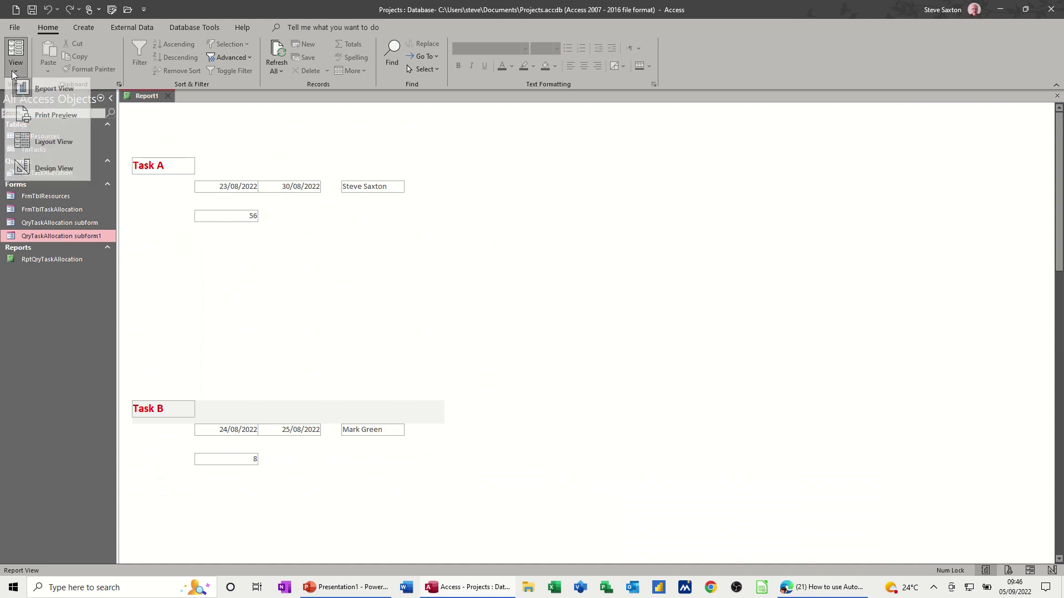
# Replace the WorkRequired box with a labelled WorkRequired field under StartDate
pyautogui.click(53, 173)
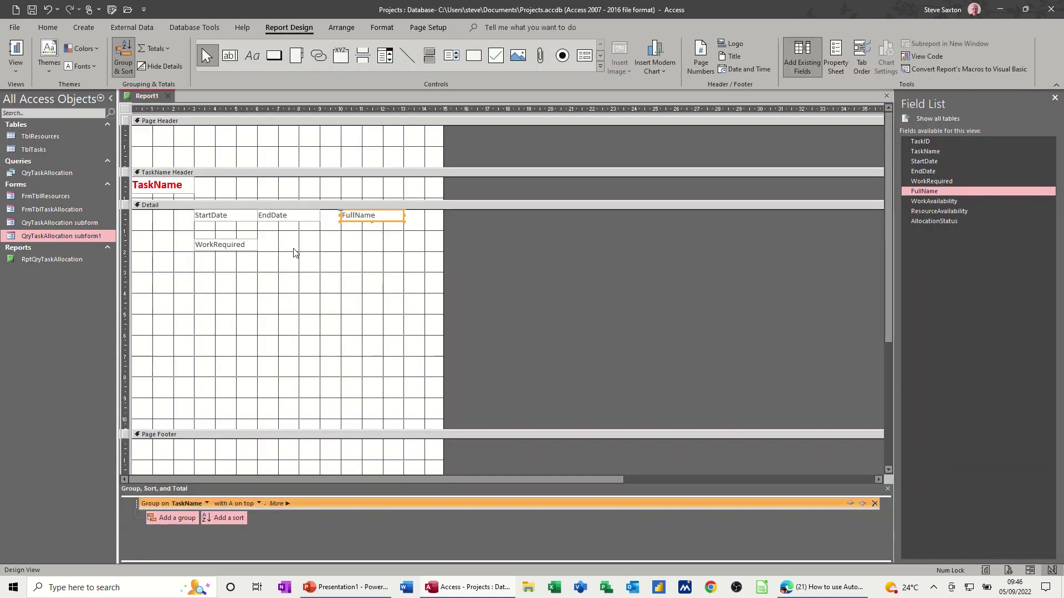
pyautogui.click(225, 247)
pyautogui.press('Delete')
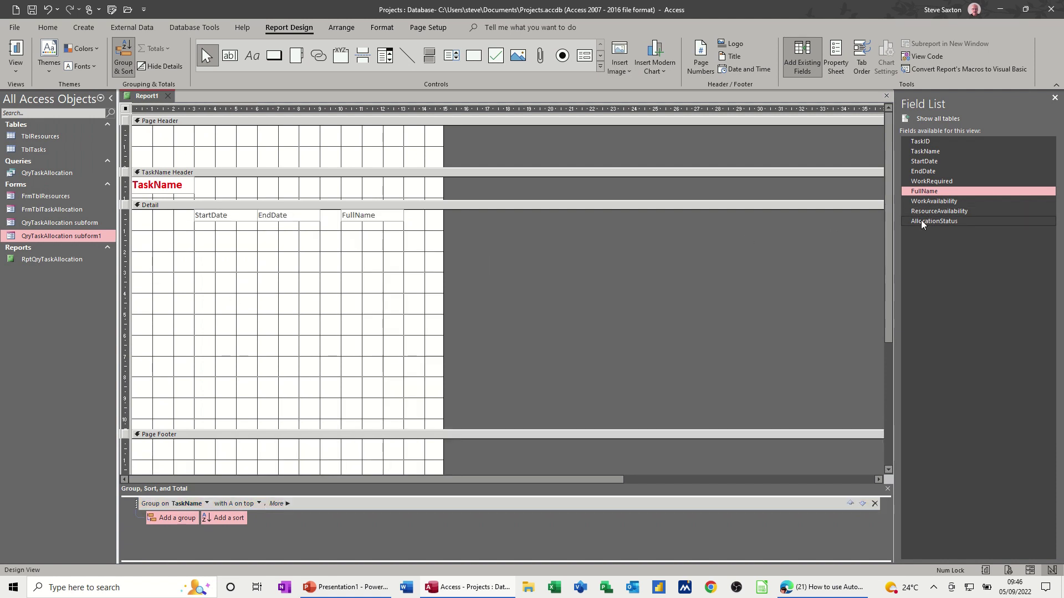
pyautogui.moveTo(939, 183); pyautogui.dragTo(237, 239)
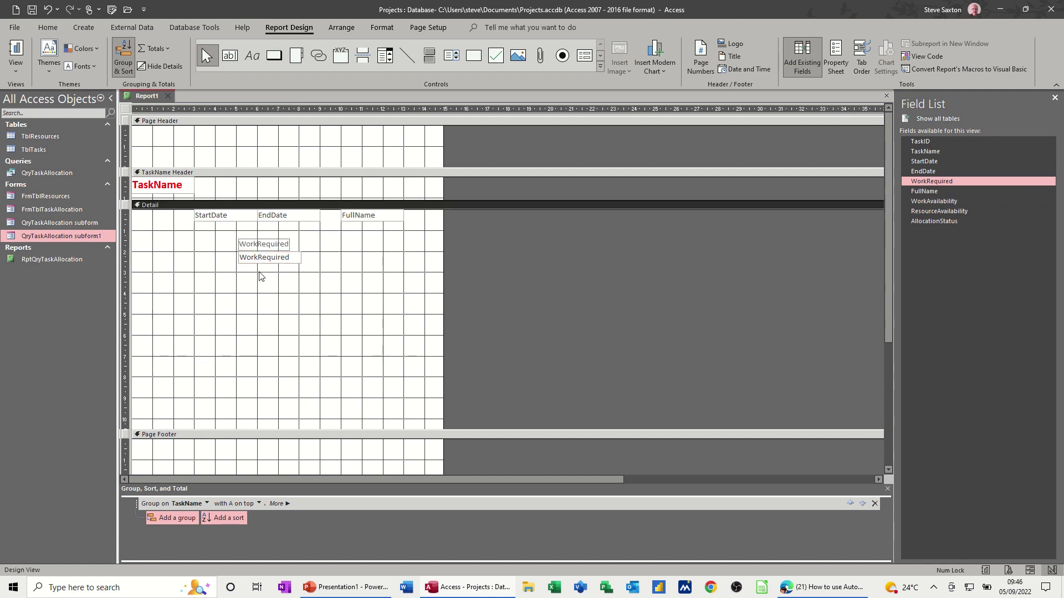
pyautogui.moveTo(265, 261); pyautogui.dragTo(219, 252)
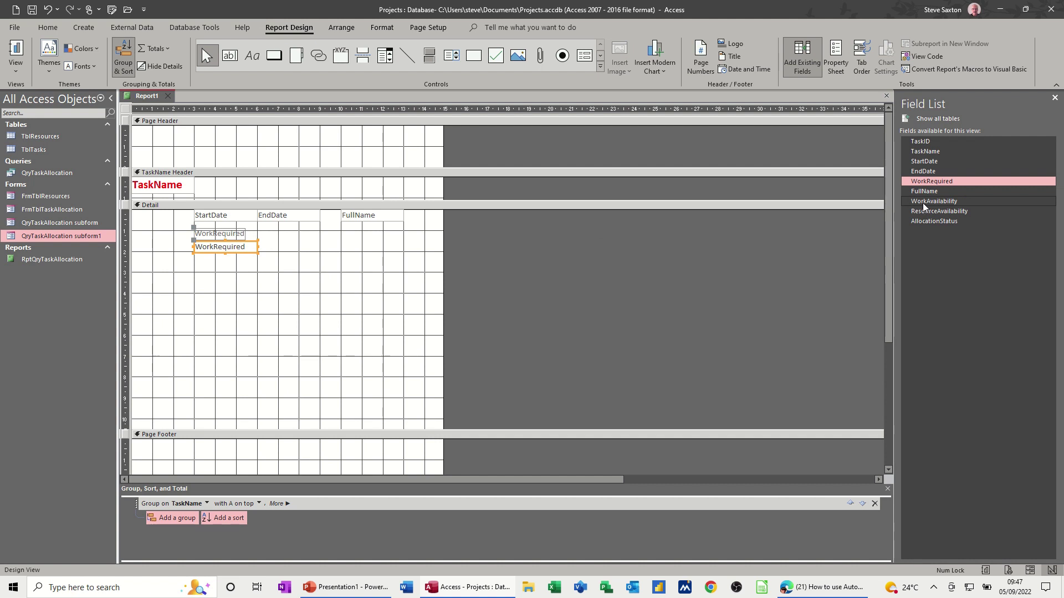
# Add WorkAvailability and ResourceAvailability with labels above their aligned value boxes
pyautogui.moveTo(922, 202); pyautogui.dragTo(313, 248)
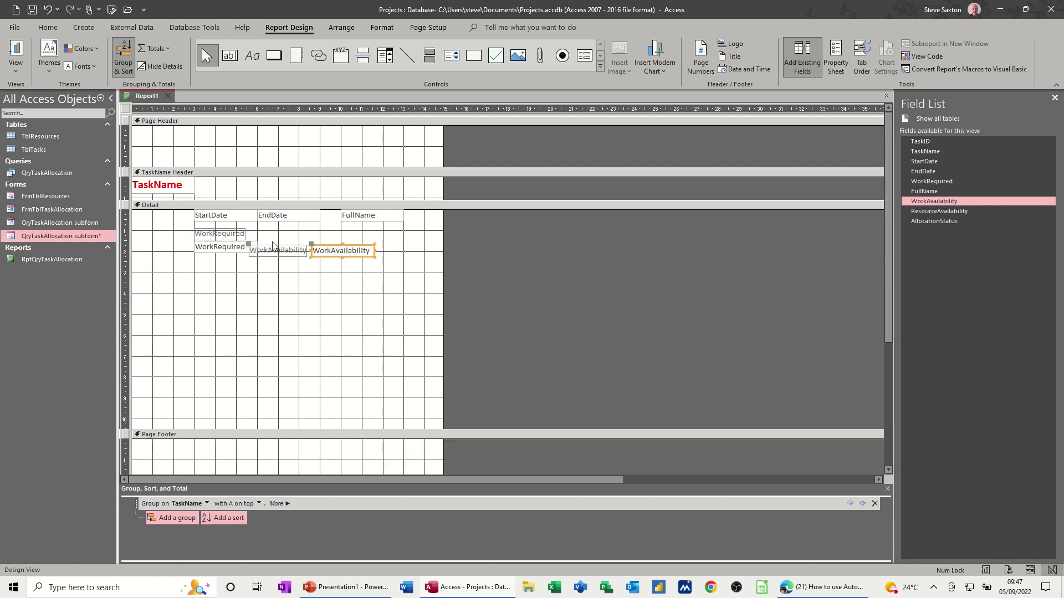
pyautogui.moveTo(247, 246); pyautogui.dragTo(305, 255)
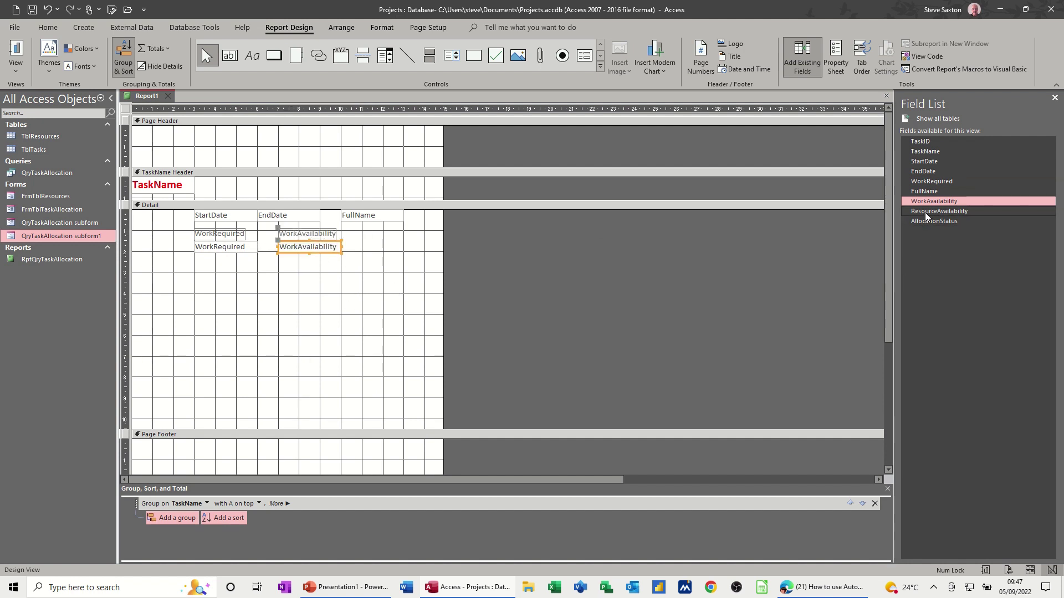
pyautogui.moveTo(925, 212); pyautogui.dragTo(385, 250)
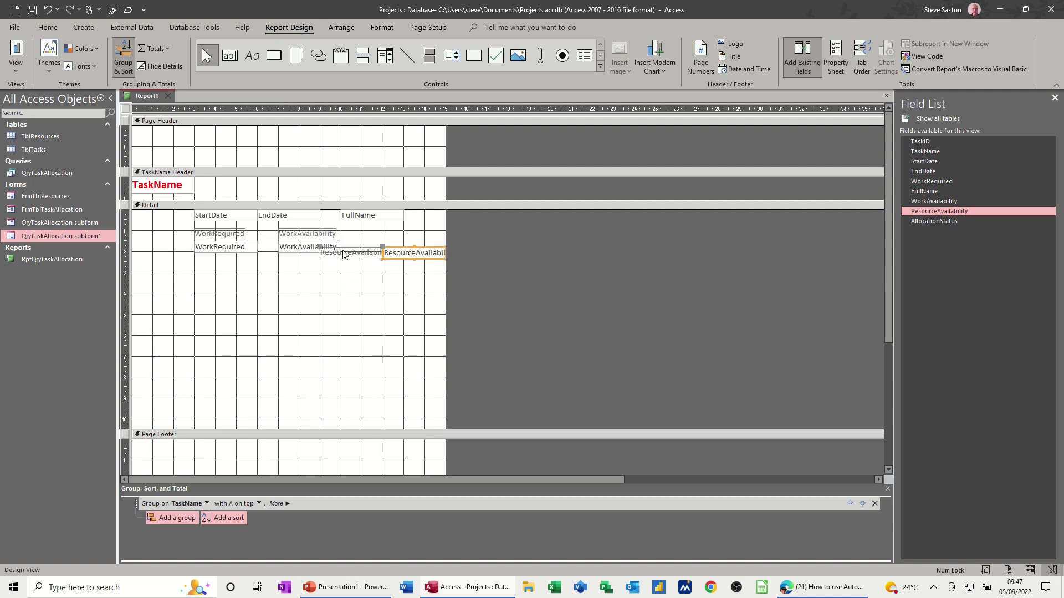
pyautogui.moveTo(321, 252); pyautogui.dragTo(382, 239)
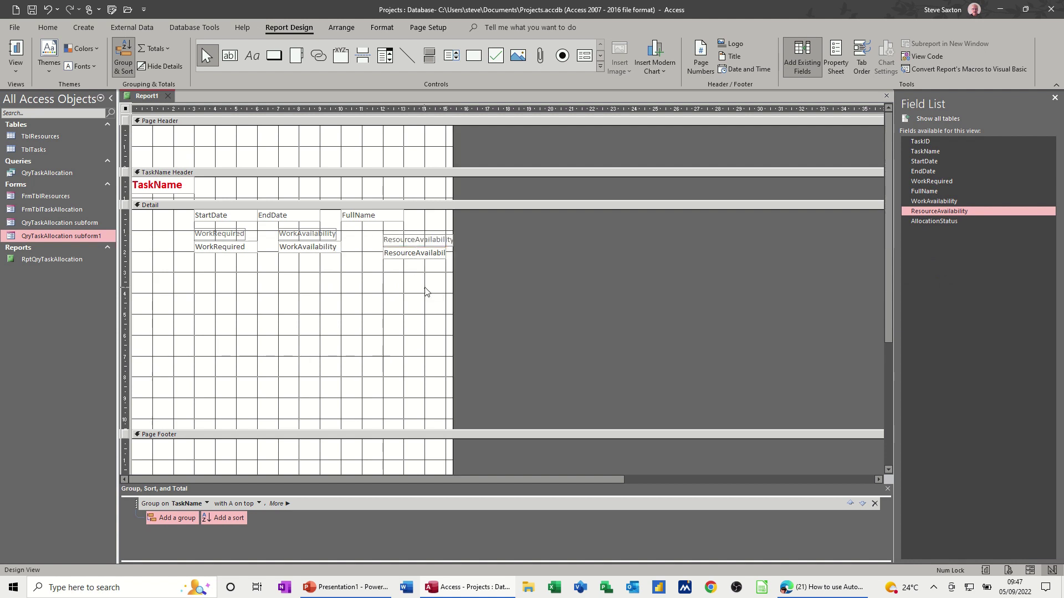
pyautogui.click(413, 262)
pyautogui.click(408, 254)
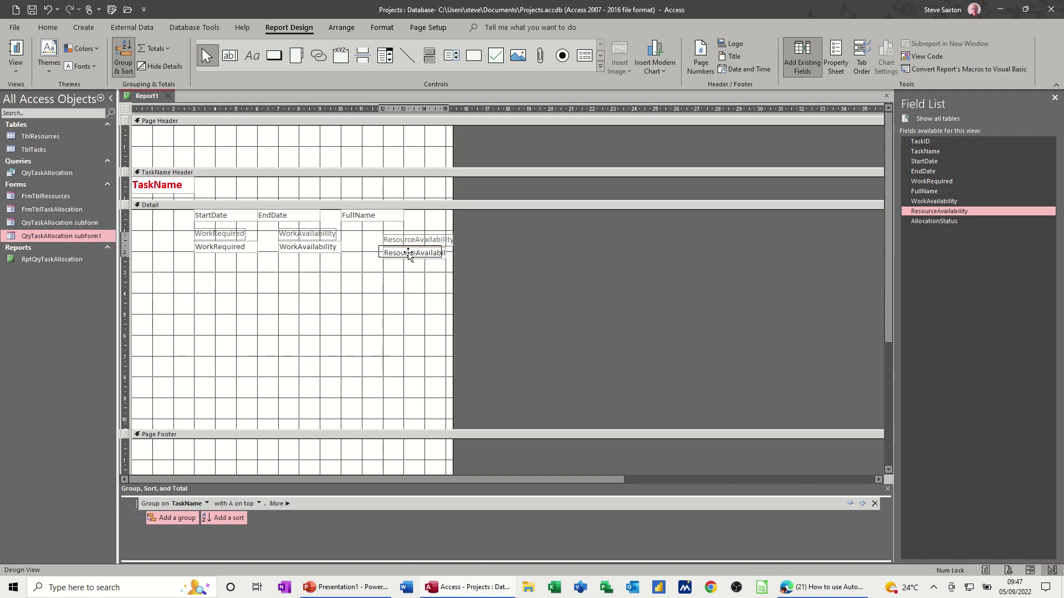
pyautogui.moveTo(408, 254); pyautogui.dragTo(413, 248)
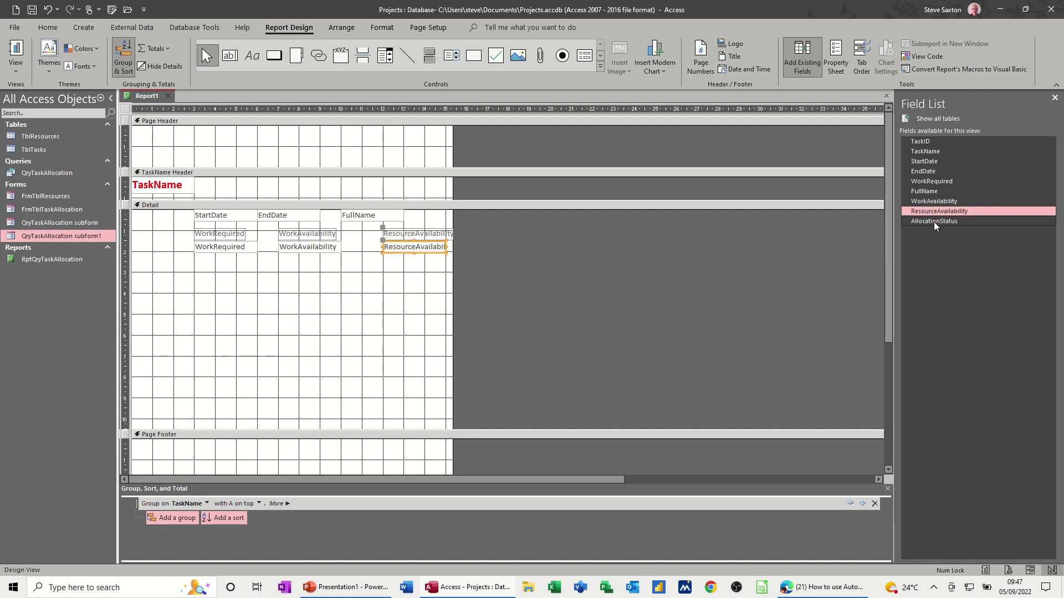
# Add AllocationStatus with its label above its value box, then select both rows of controls
pyautogui.moveTo(933, 222); pyautogui.dragTo(716, 227)
pyautogui.moveTo(511, 241)
pyautogui.mouseDown()
pyautogui.moveTo(502, 227)
pyautogui.moveTo(513, 233)
pyautogui.moveTo(505, 252)
pyautogui.mouseUp()
pyautogui.click(527, 253)
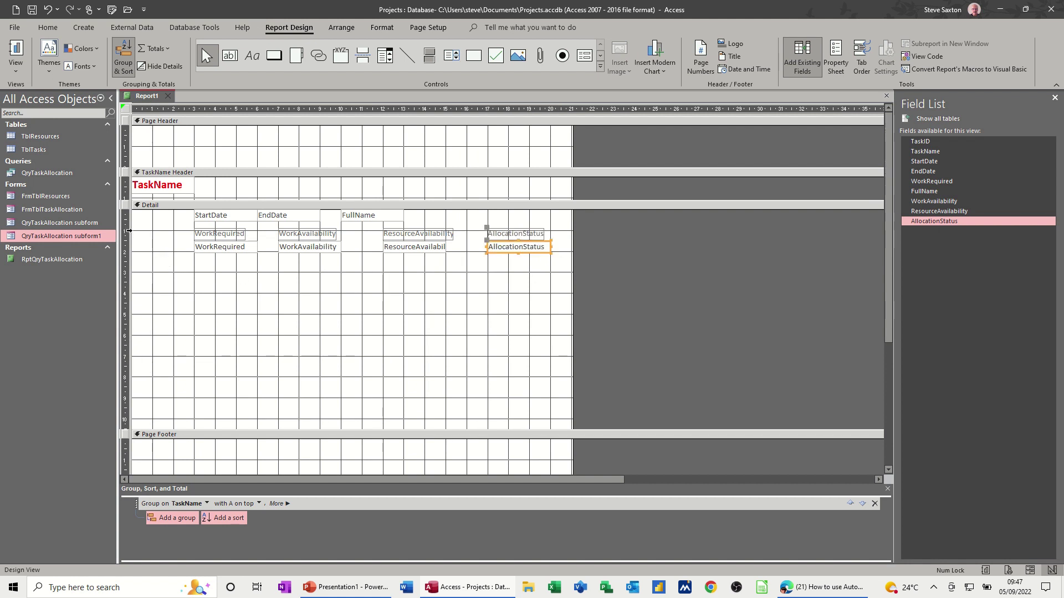
pyautogui.moveTo(129, 230); pyautogui.dragTo(130, 252)
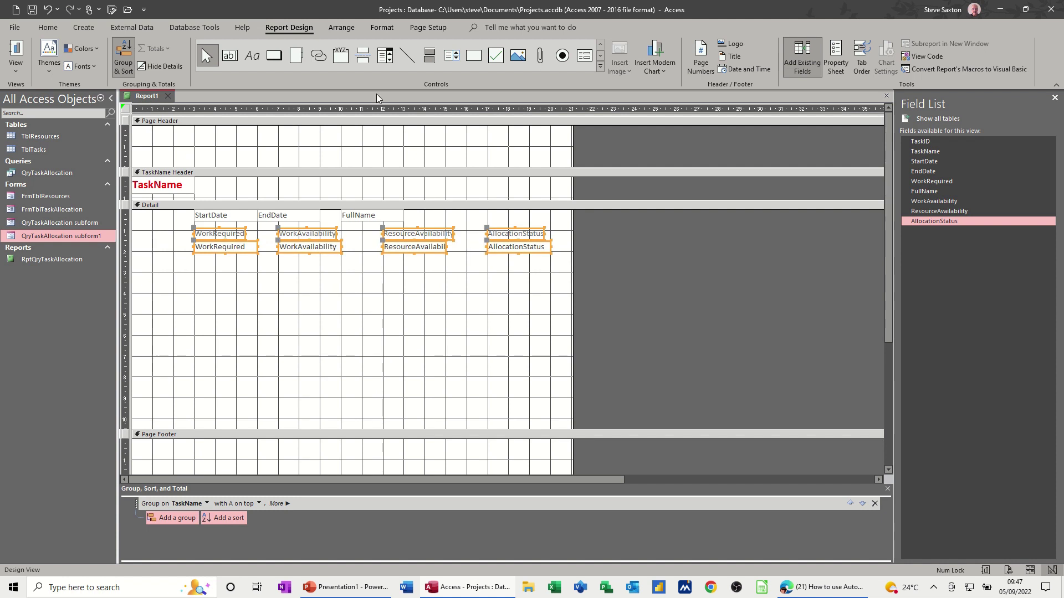
pyautogui.click(342, 28)
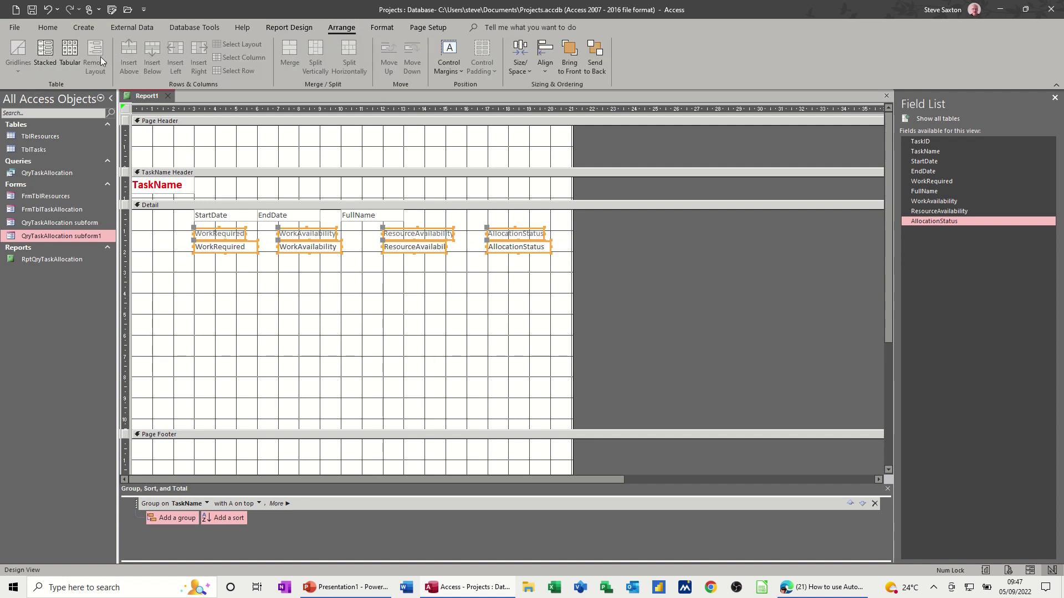
pyautogui.click(327, 308)
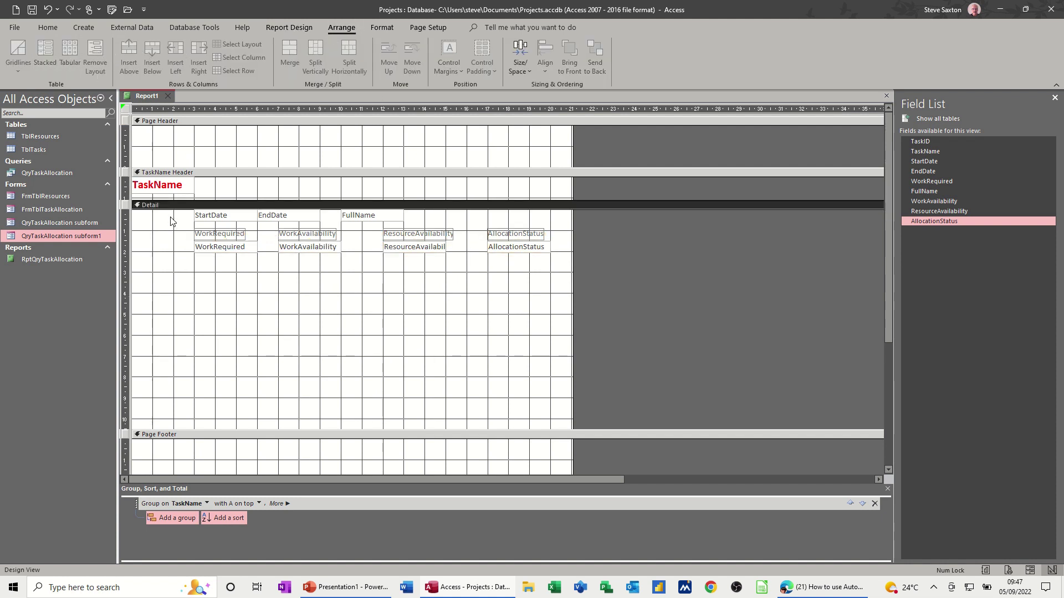
pyautogui.click(286, 29)
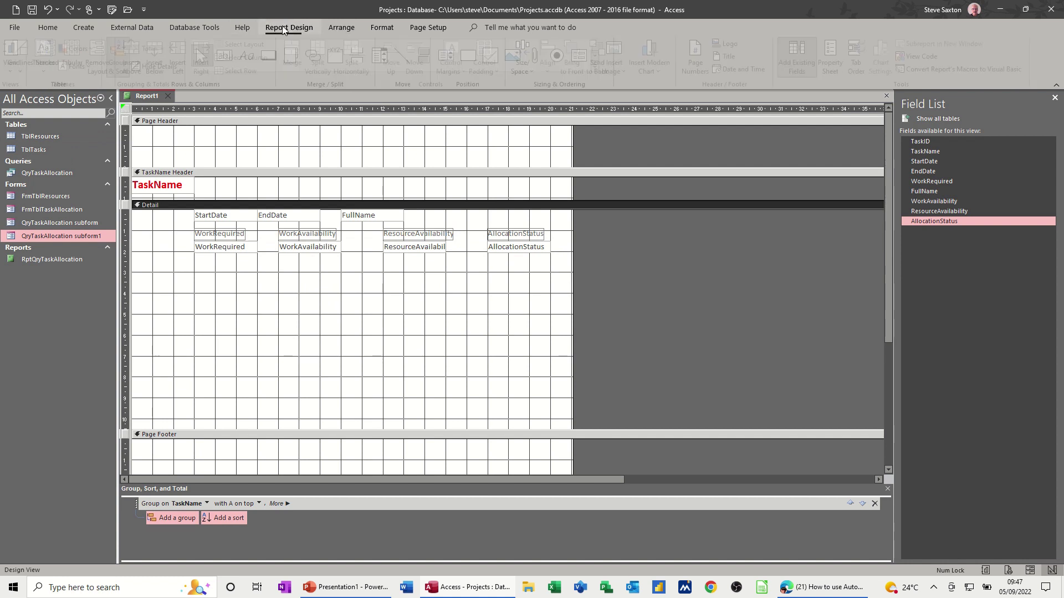
pyautogui.click(11, 53)
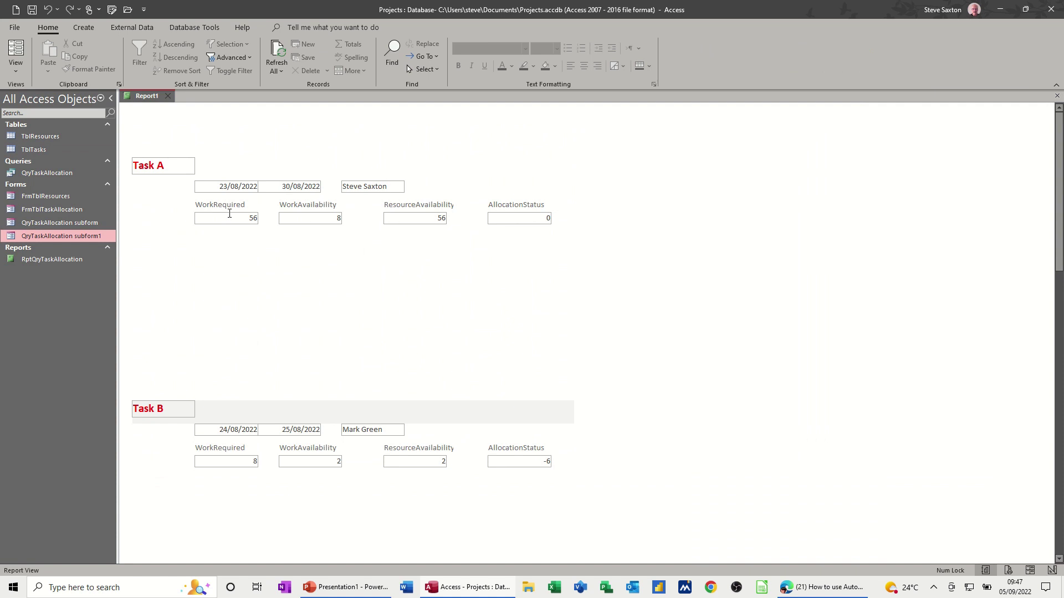
pyautogui.click(16, 77)
pyautogui.click(57, 174)
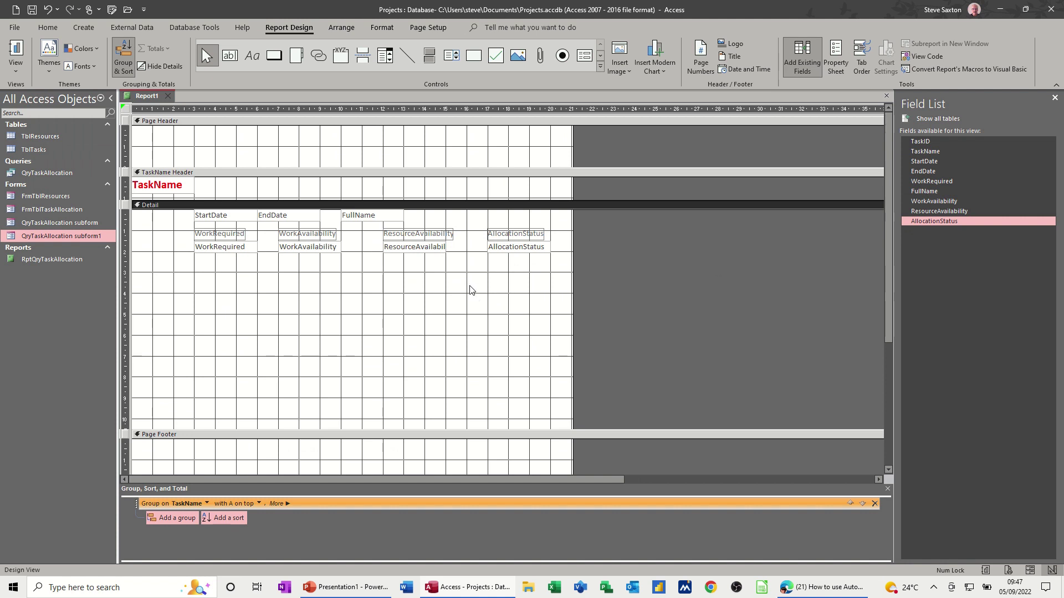
# Shorten the Detail section and switch the TaskName grouping to 'with a footer section'
pyautogui.moveTo(430, 429); pyautogui.dragTo(420, 297)
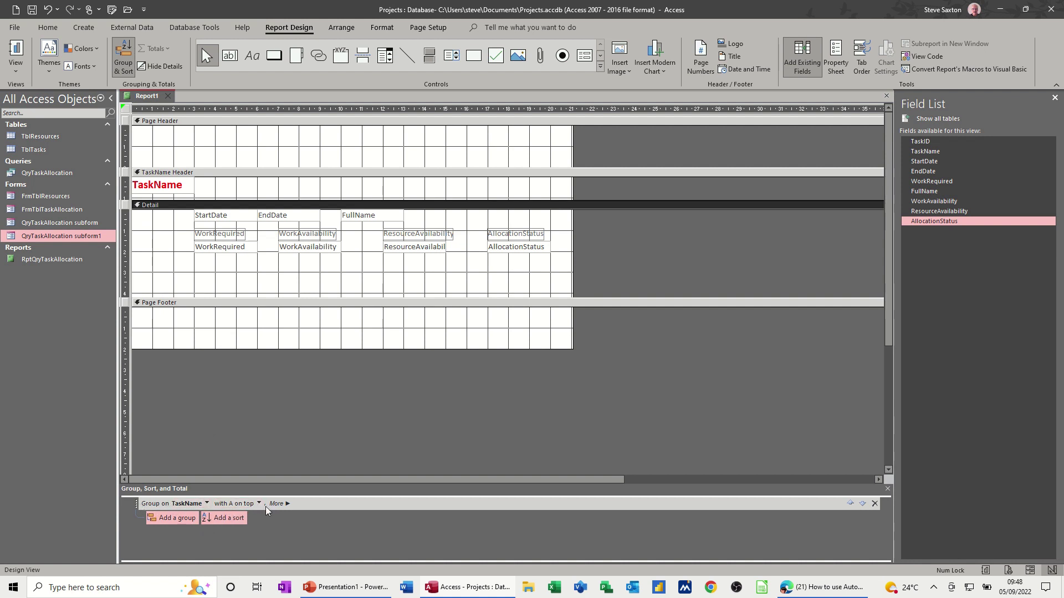
pyautogui.click(289, 506)
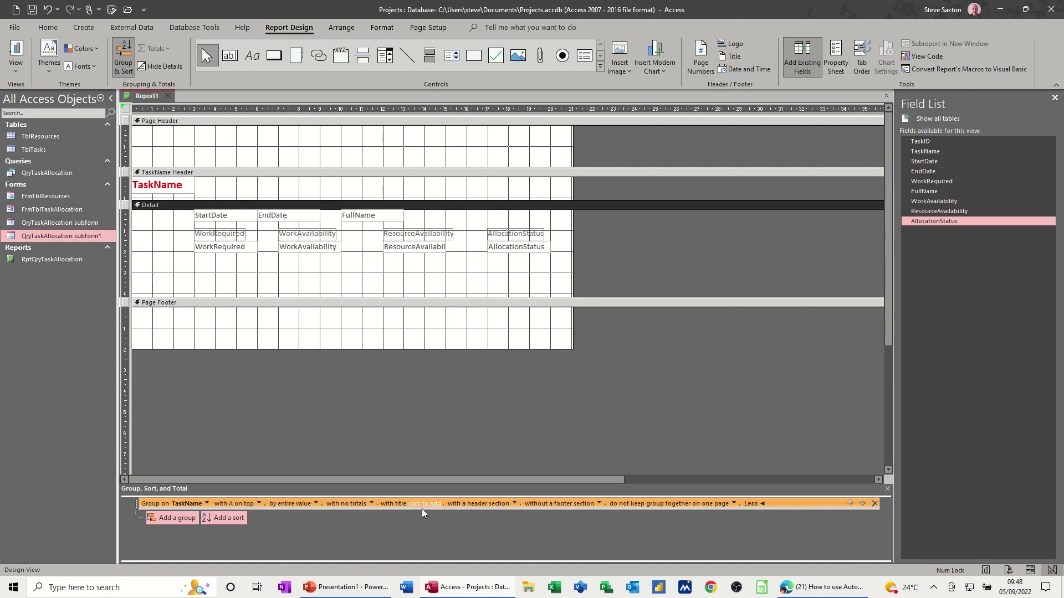
pyautogui.click(600, 503)
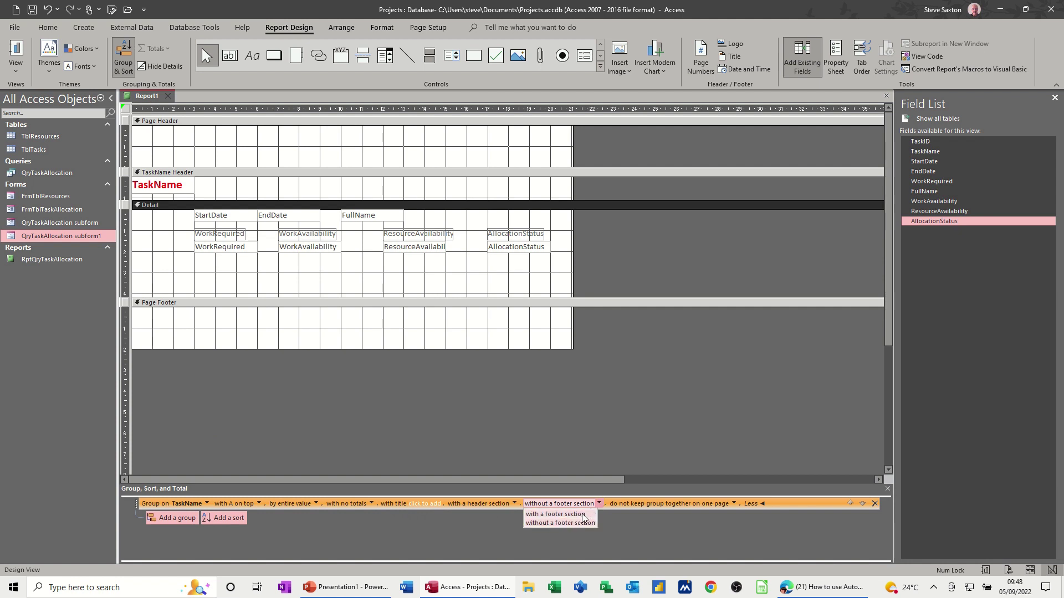
pyautogui.click(556, 514)
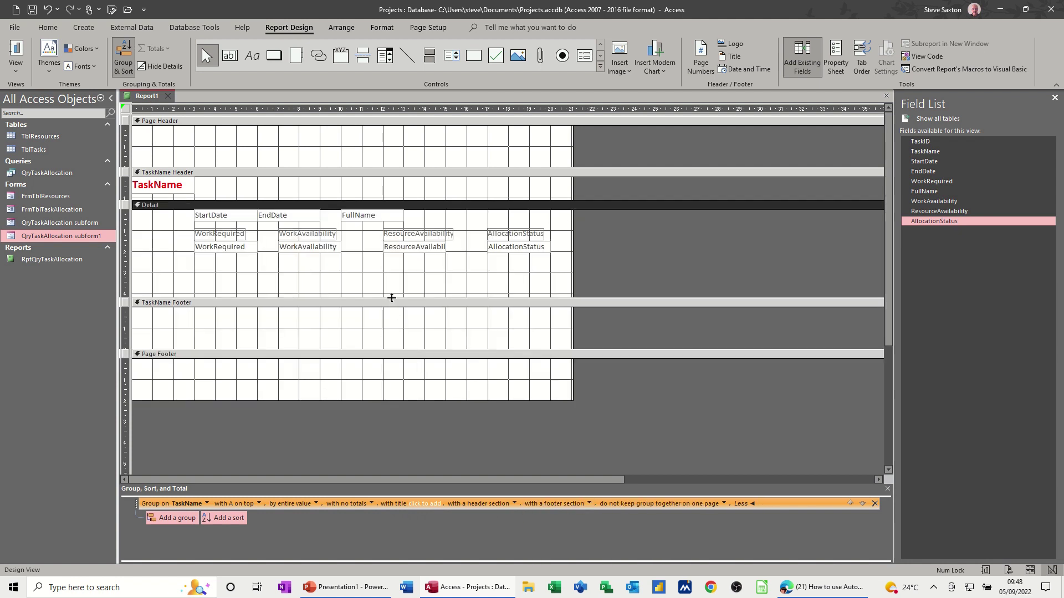
pyautogui.moveTo(394, 300); pyautogui.dragTo(394, 266)
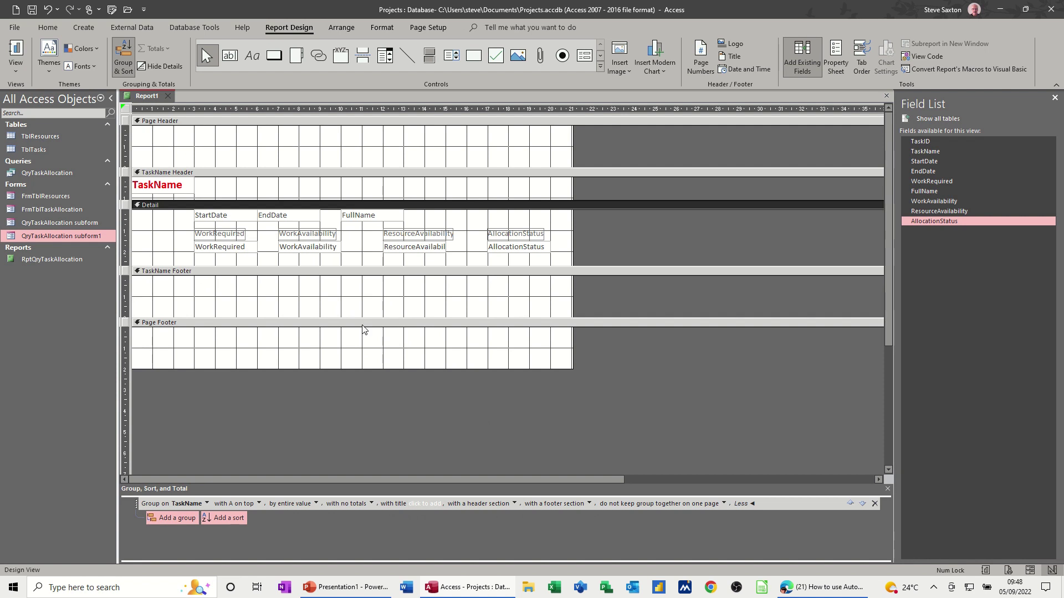
# Add a =Sum([workrequired]) text box to the TaskName Footer and preview totals 56 and 16
pyautogui.click(231, 56)
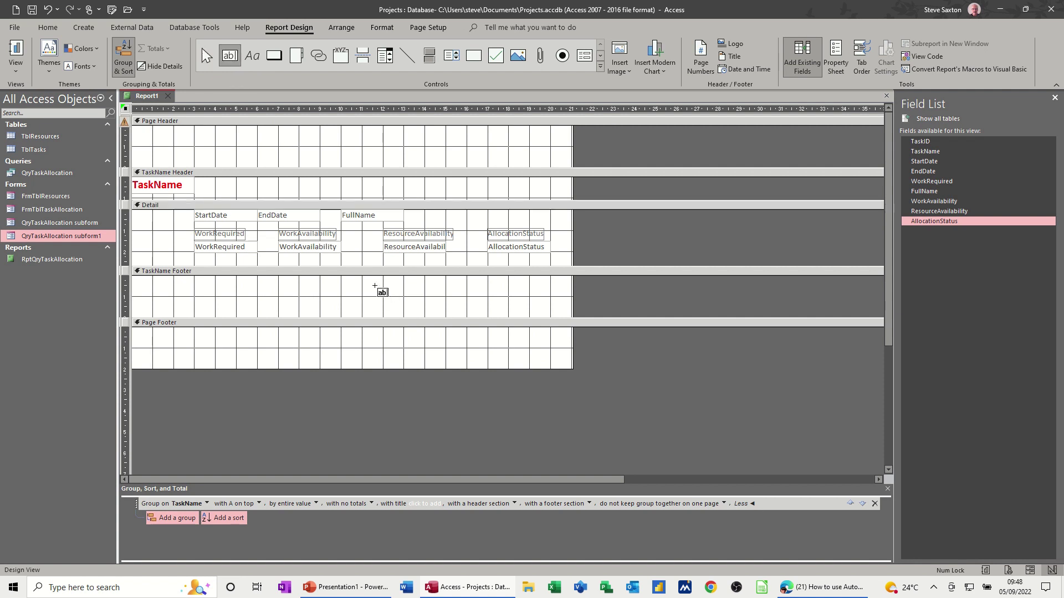
pyautogui.moveTo(370, 286); pyautogui.dragTo(490, 310)
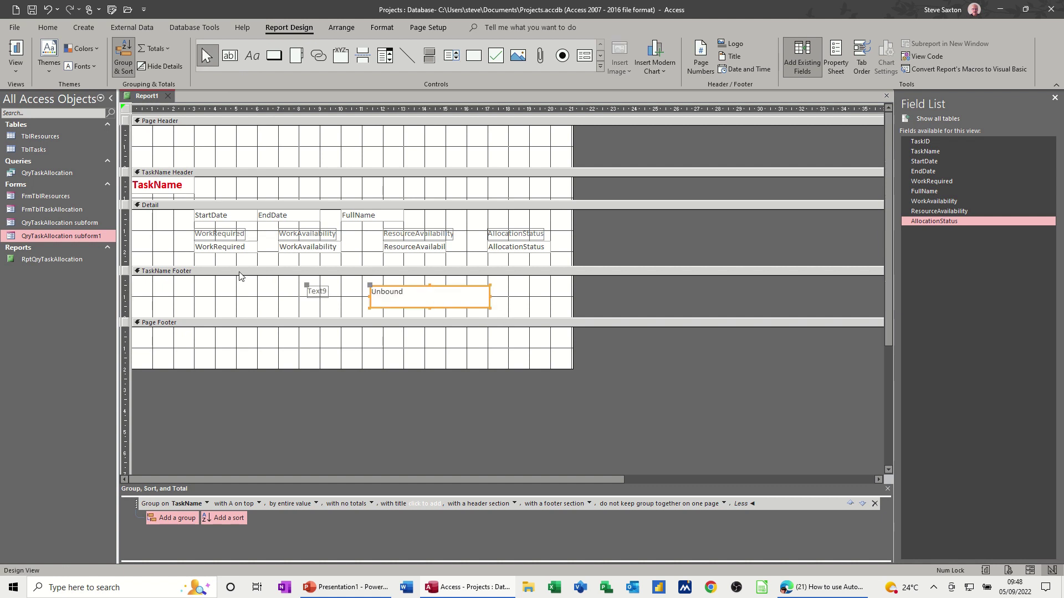
pyautogui.click(397, 294)
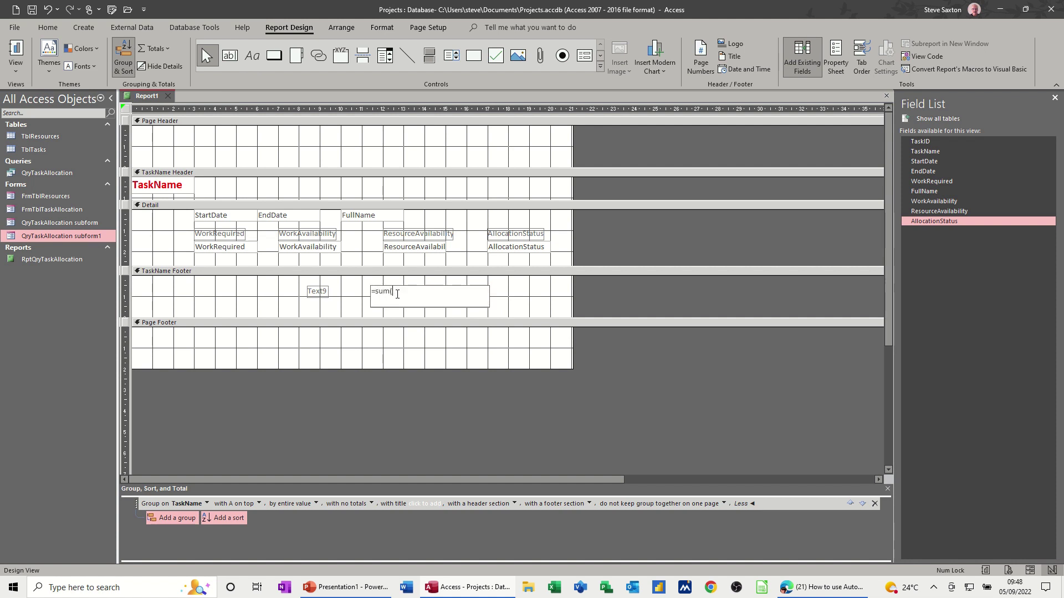
pyautogui.write('=sum([workrequired')
pyautogui.click(500, 290)
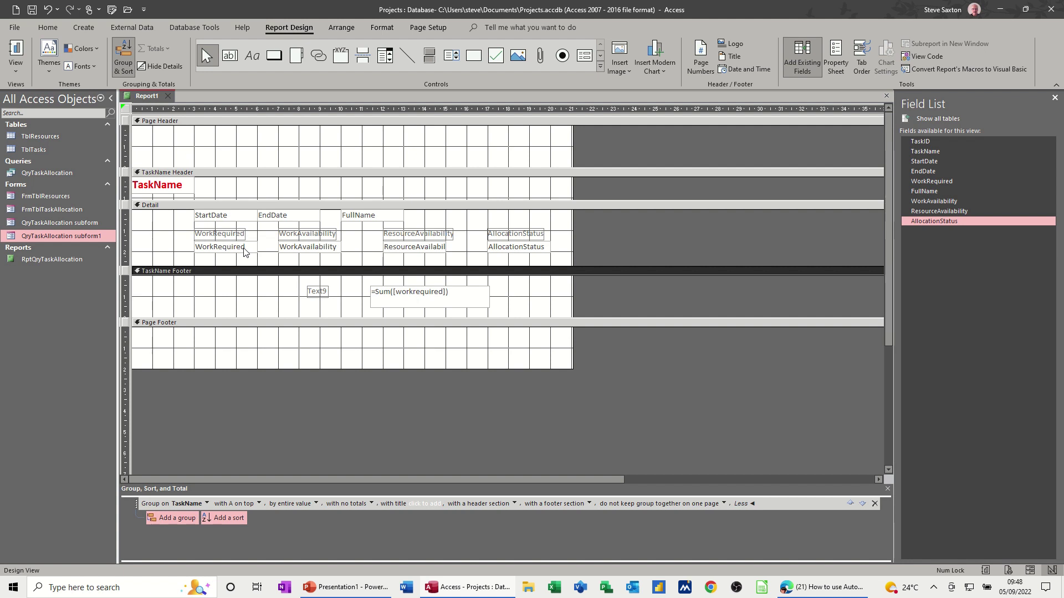
pyautogui.click(18, 50)
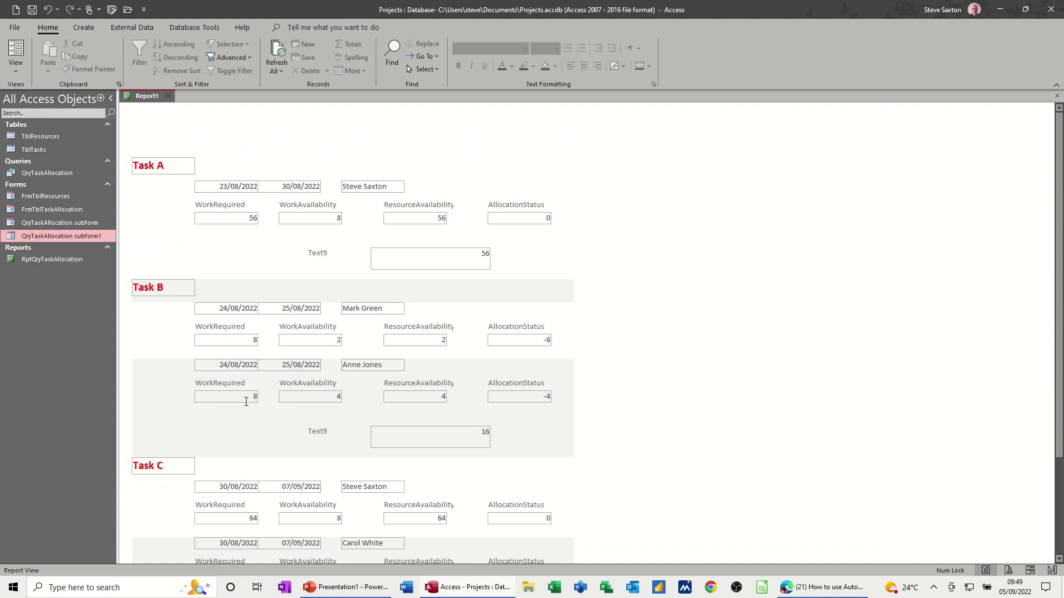
# Scroll the Report View to check Task C's total of 128, then switch back to Design View
pyautogui.scroll(-3, 356, 397)
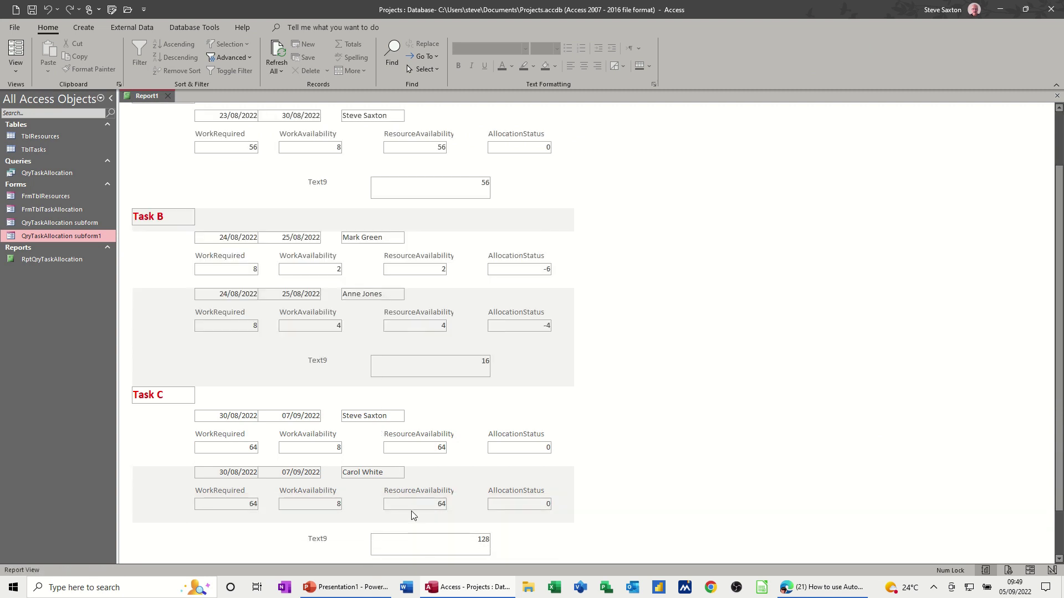
pyautogui.scroll(3, 399, 349)
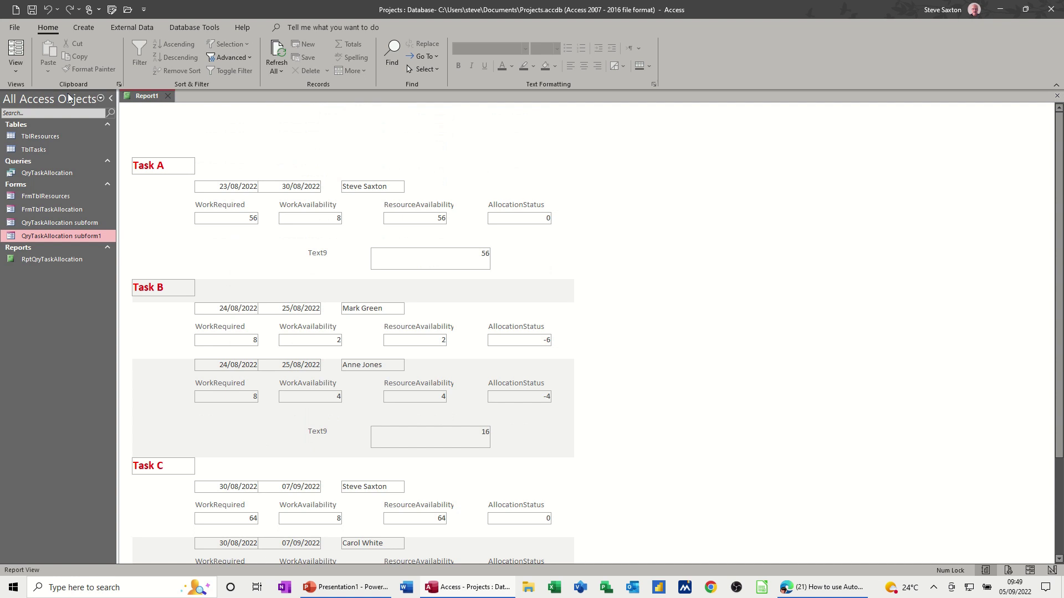
pyautogui.click(16, 62)
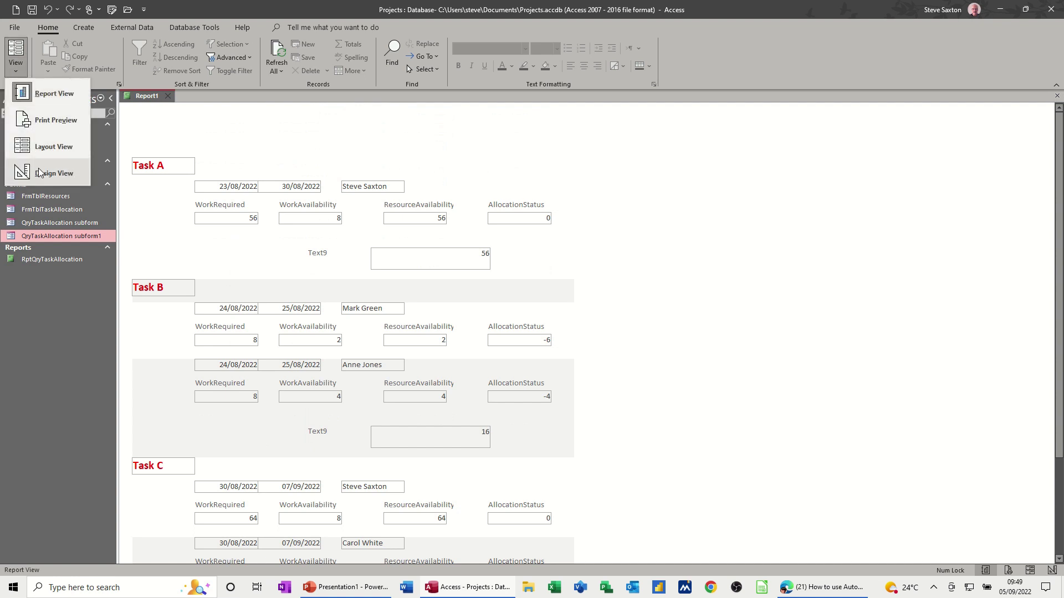
pyautogui.click(39, 172)
# Widen the Text9 label and rename its caption to 'Total Work Required'
pyautogui.click(325, 294)
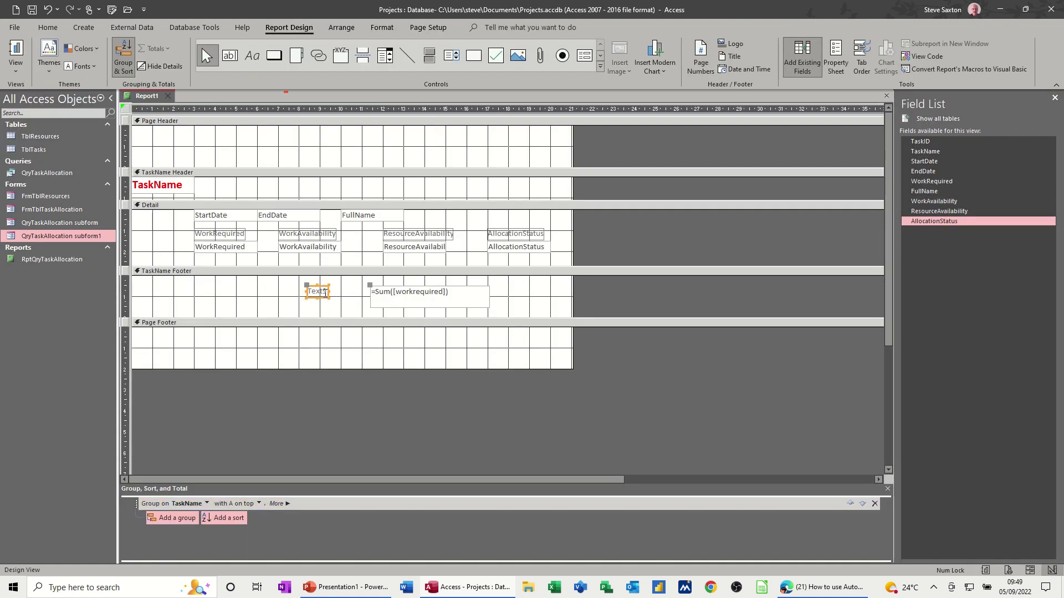
pyautogui.moveTo(328, 292); pyautogui.dragTo(306, 291)
pyautogui.click(339, 294)
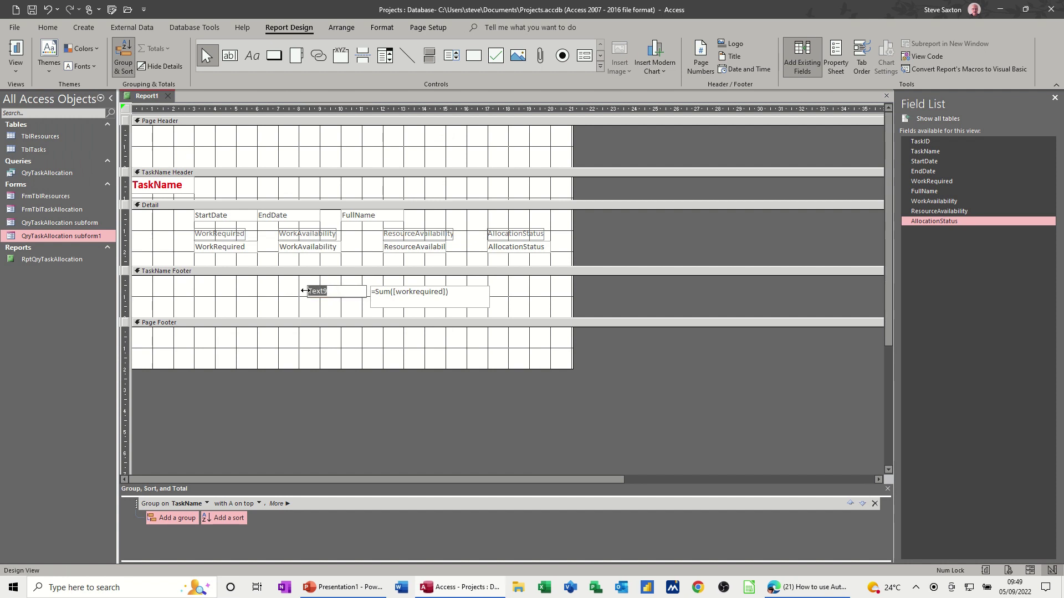
pyautogui.press('BackSpace')
pyautogui.write('Total Work Required')
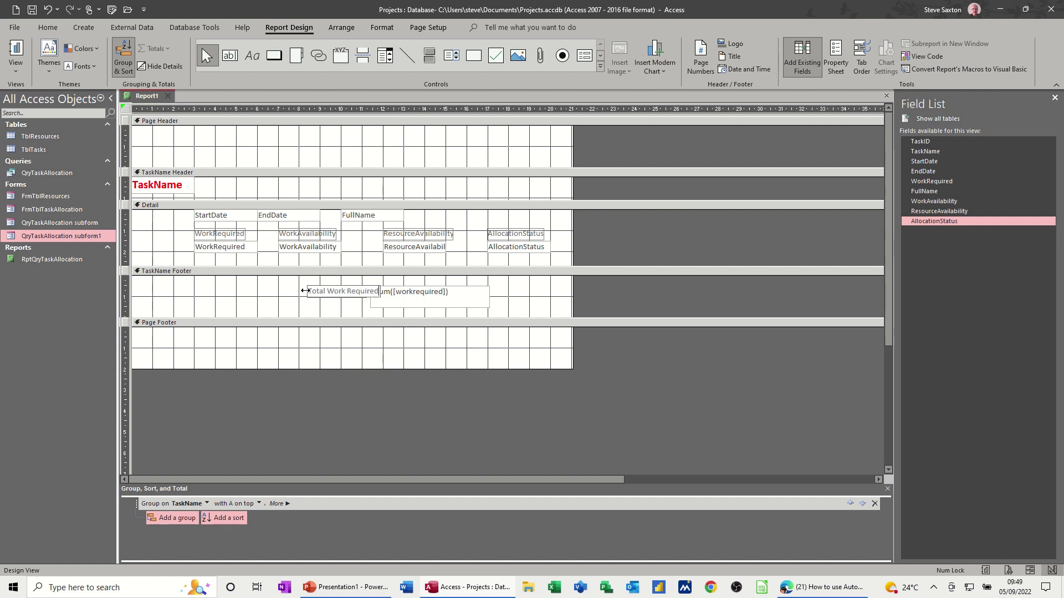
pyautogui.click(303, 309)
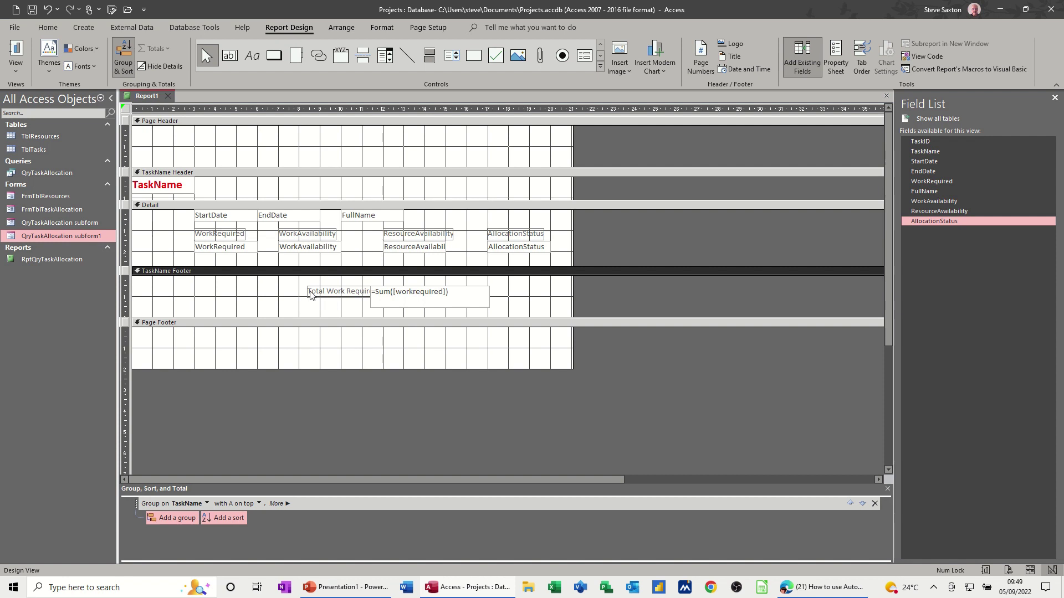
# Move the label and its sum box into the TaskName Footer, label above the sum
pyautogui.click(313, 295)
pyautogui.moveTo(313, 294)
pyautogui.mouseDown()
pyautogui.moveTo(368, 276)
pyautogui.moveTo(352, 294)
pyautogui.moveTo(322, 280)
pyautogui.mouseUp()
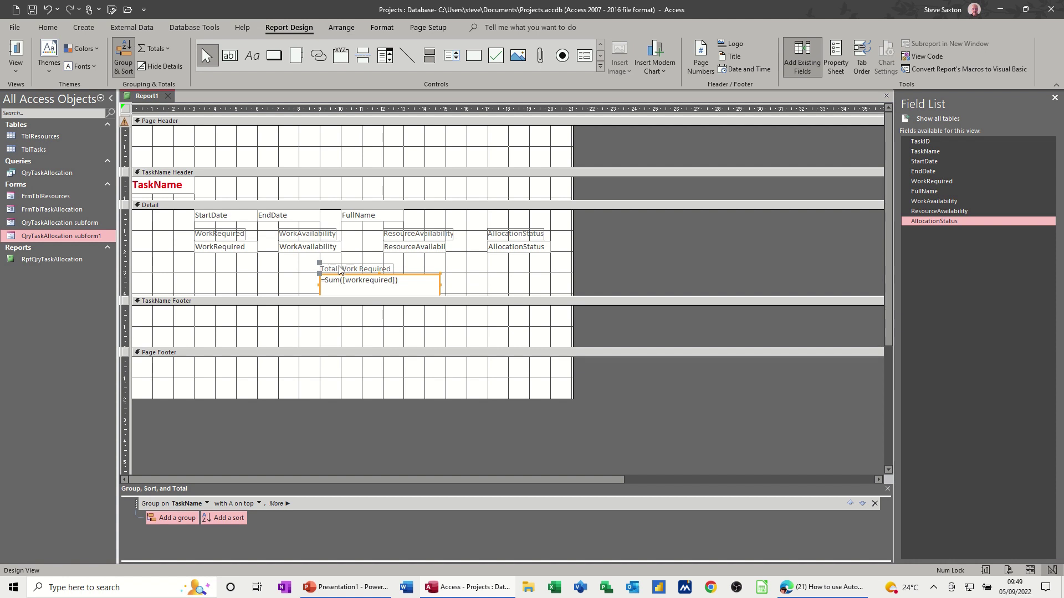
pyautogui.press('Delete')
pyautogui.click(348, 330)
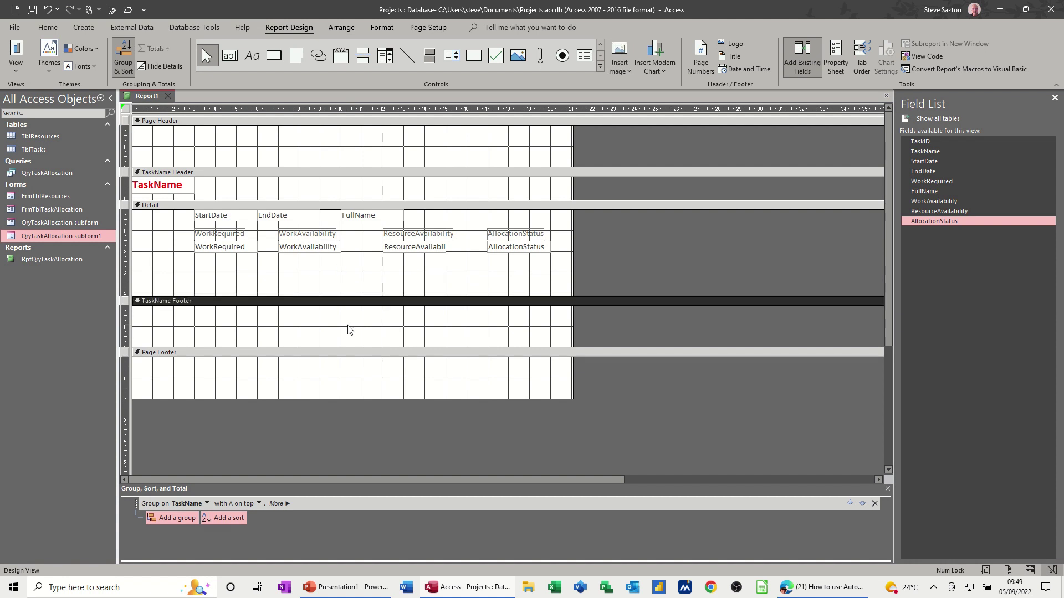
pyautogui.hotkey('ctrl', 'v')
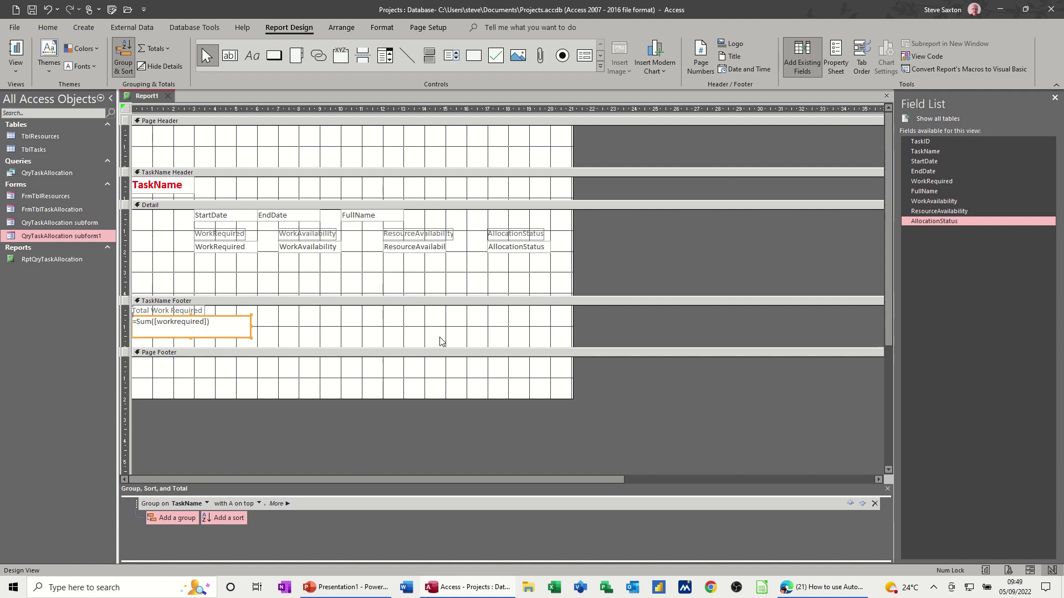
# Paste a second total and change its field to workavailability
pyautogui.hotkey('ctrl', 'v')
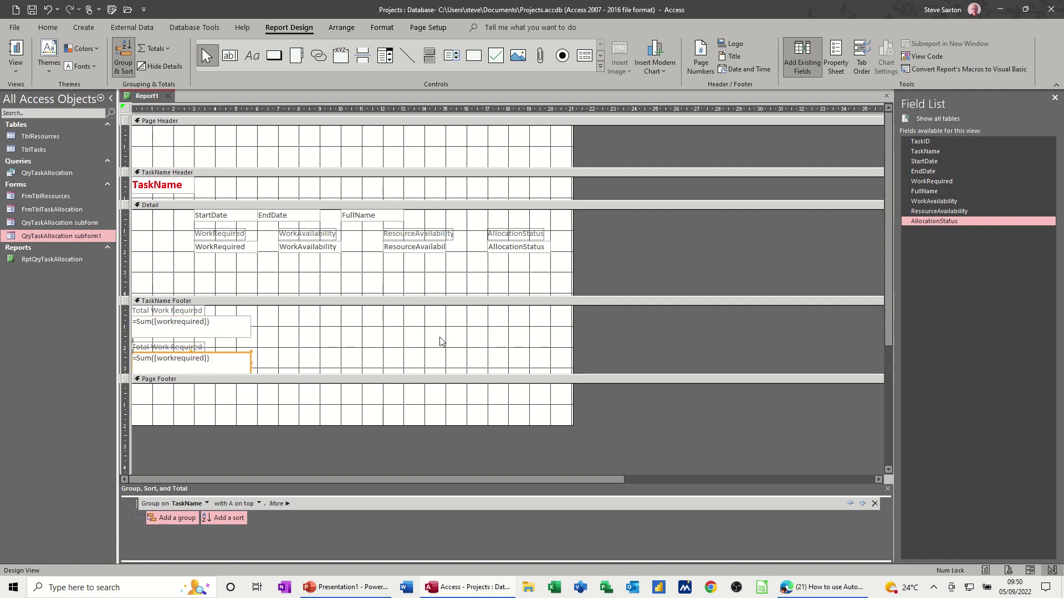
pyautogui.doubleClick(184, 359)
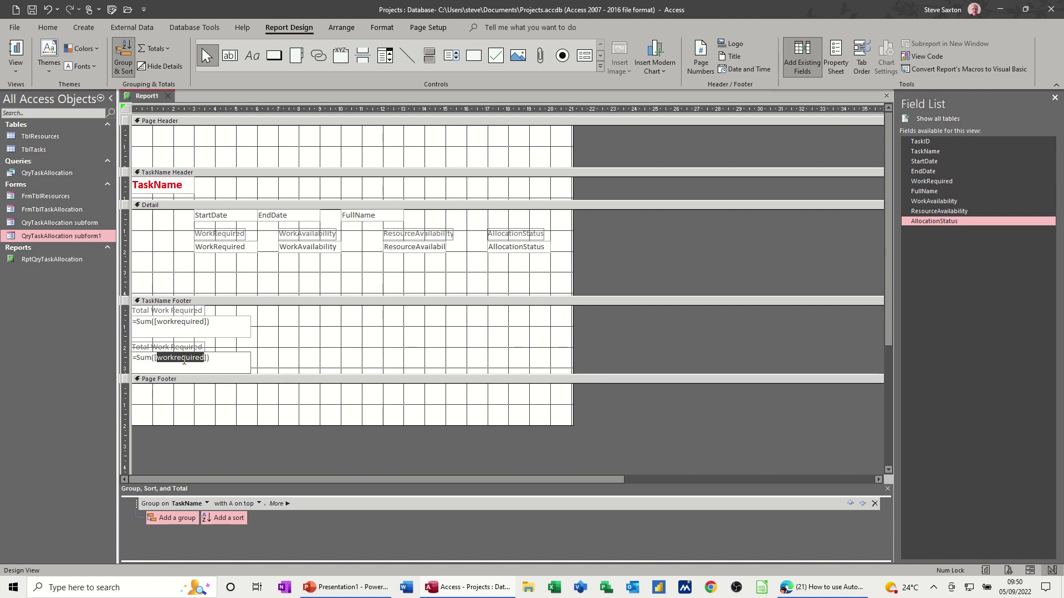
pyautogui.write('workava')
pyautogui.write('ilabili')
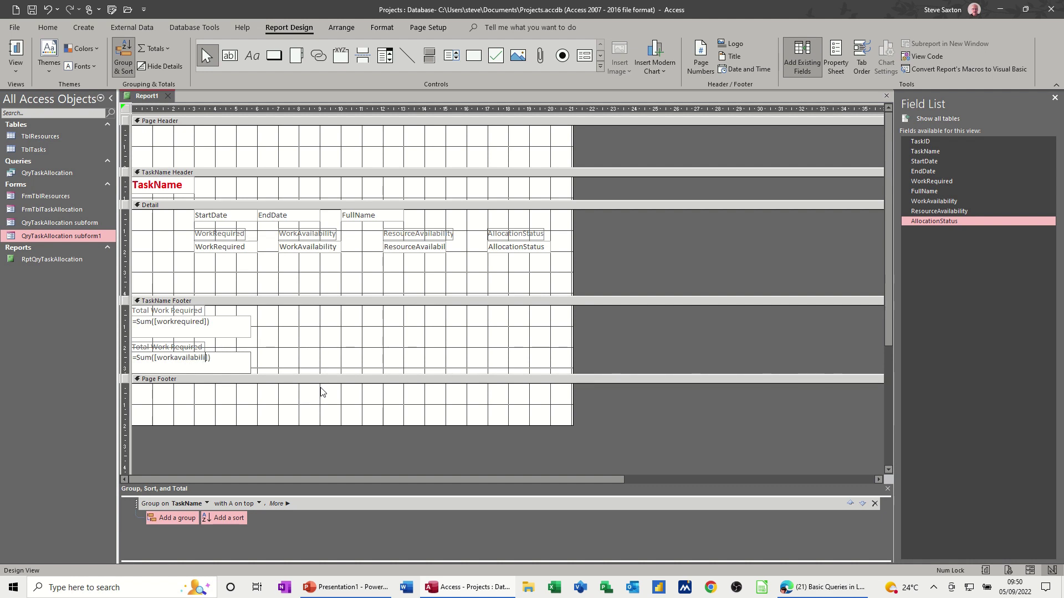
pyautogui.write('ty')
pyautogui.click(311, 361)
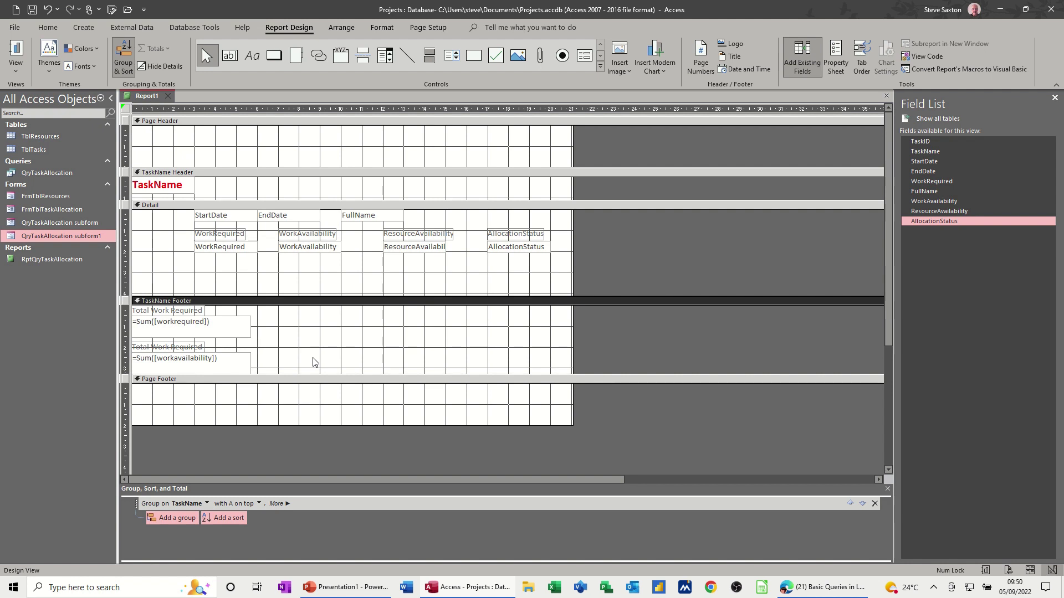
# Copy the WorkRequired total to the right and change its field to resourceavailability
pyautogui.press('Tab')
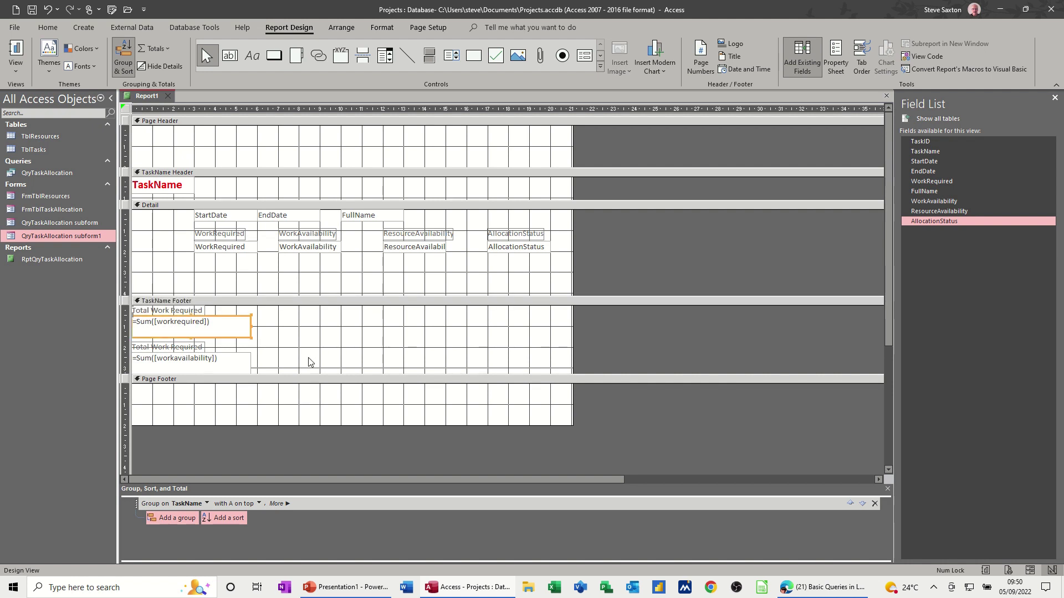
pyautogui.moveTo(171, 335); pyautogui.dragTo(307, 335)
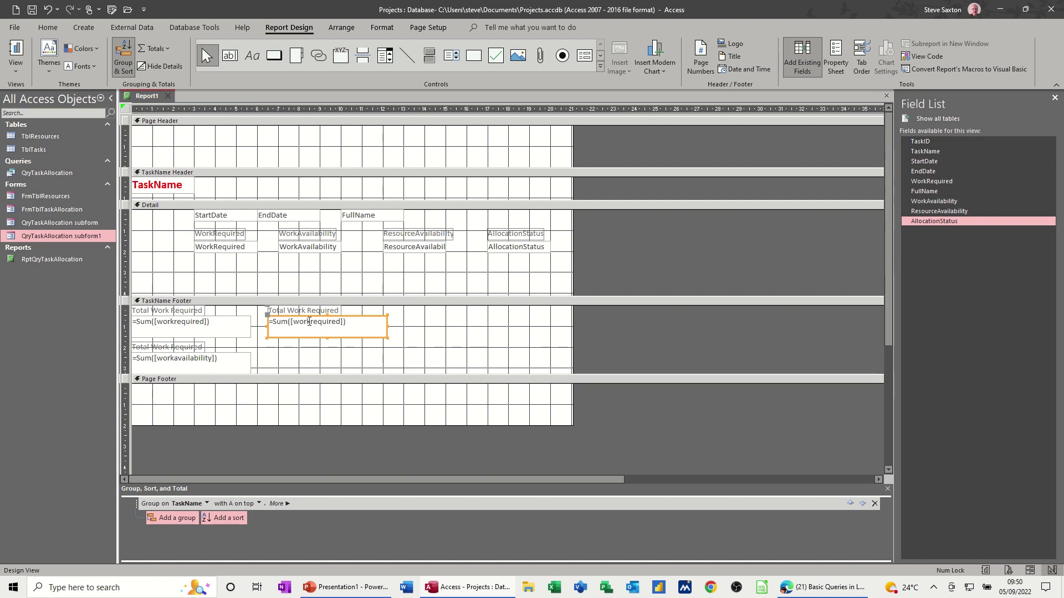
pyautogui.doubleClick(306, 321)
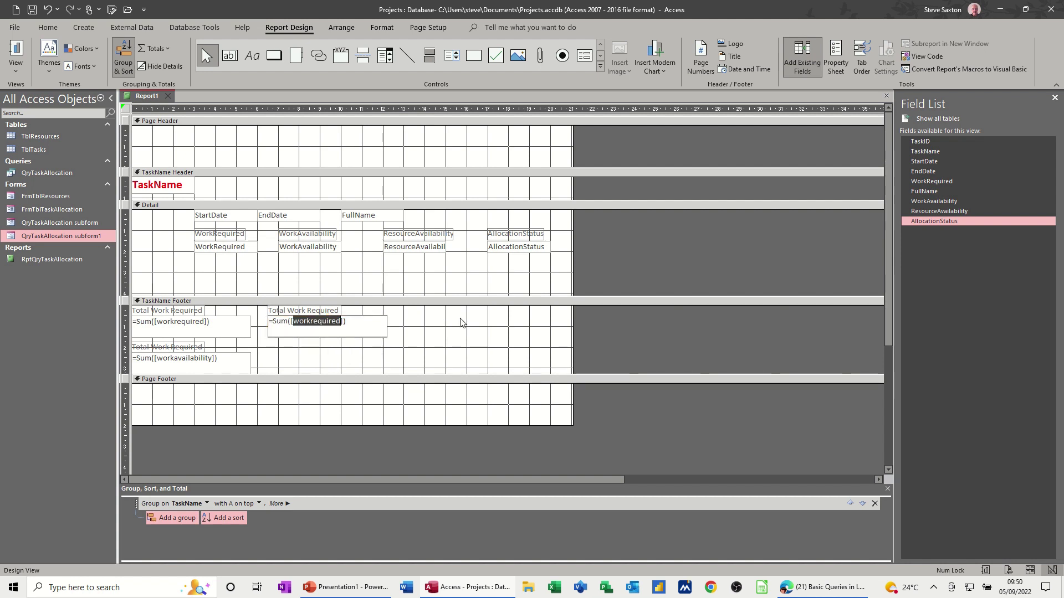
pyautogui.write('resourceav')
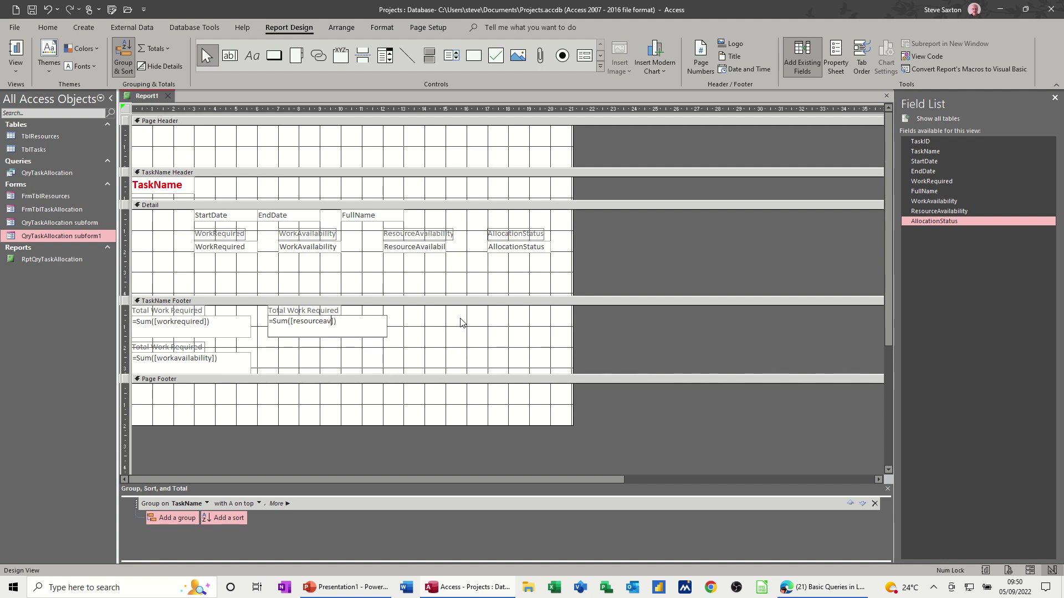
pyautogui.write('ailability')
pyautogui.click(453, 329)
# Copy another total below and change its field to allocationstatus
pyautogui.press('Tab')
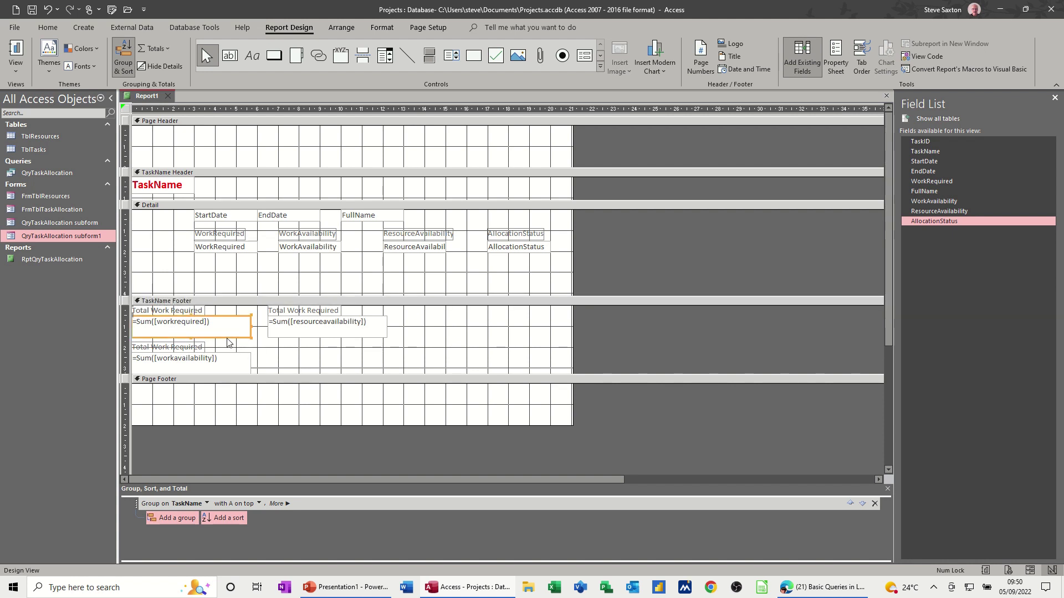
pyautogui.moveTo(226, 339); pyautogui.dragTo(364, 375)
pyautogui.doubleClick(318, 358)
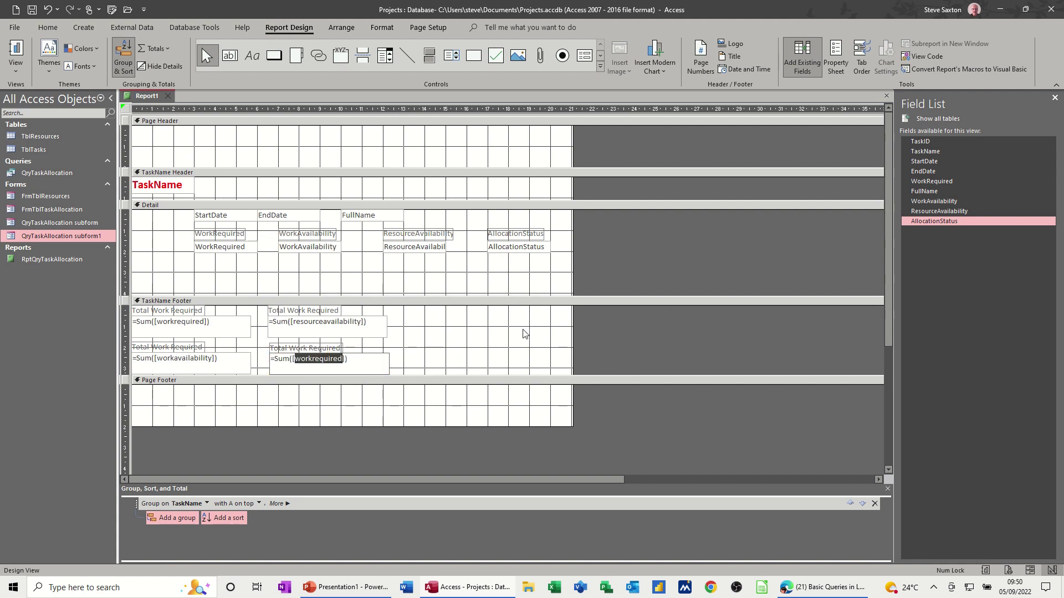
pyautogui.write('allocationstatus')
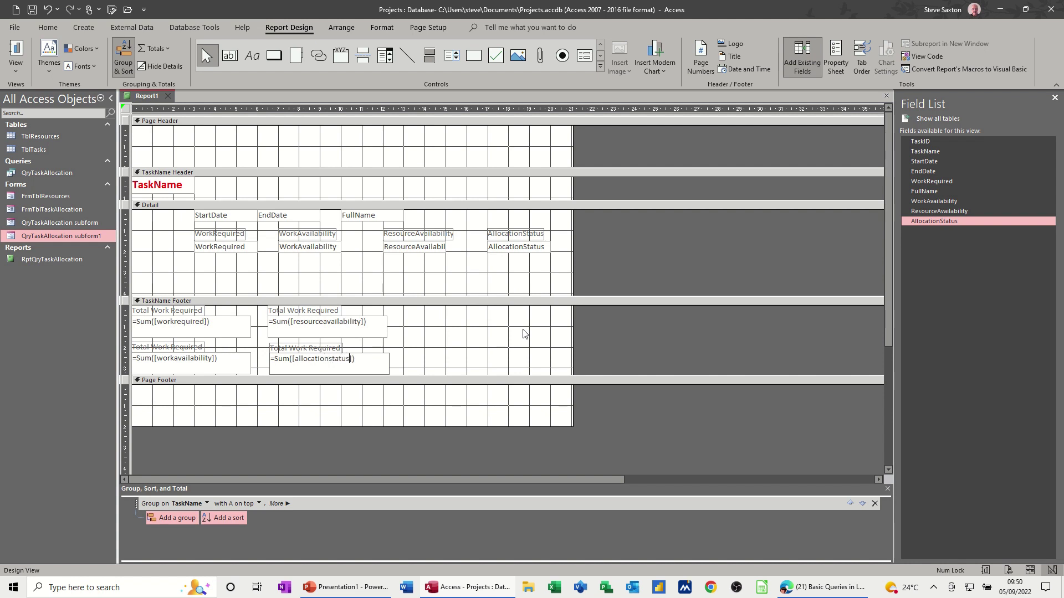
pyautogui.click(269, 342)
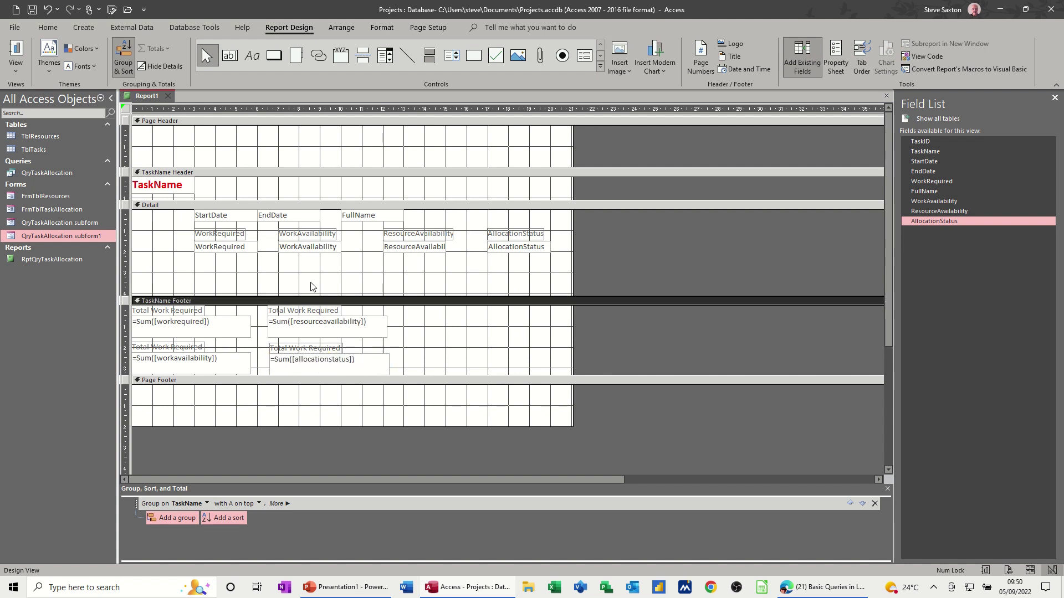
pyautogui.click(26, 57)
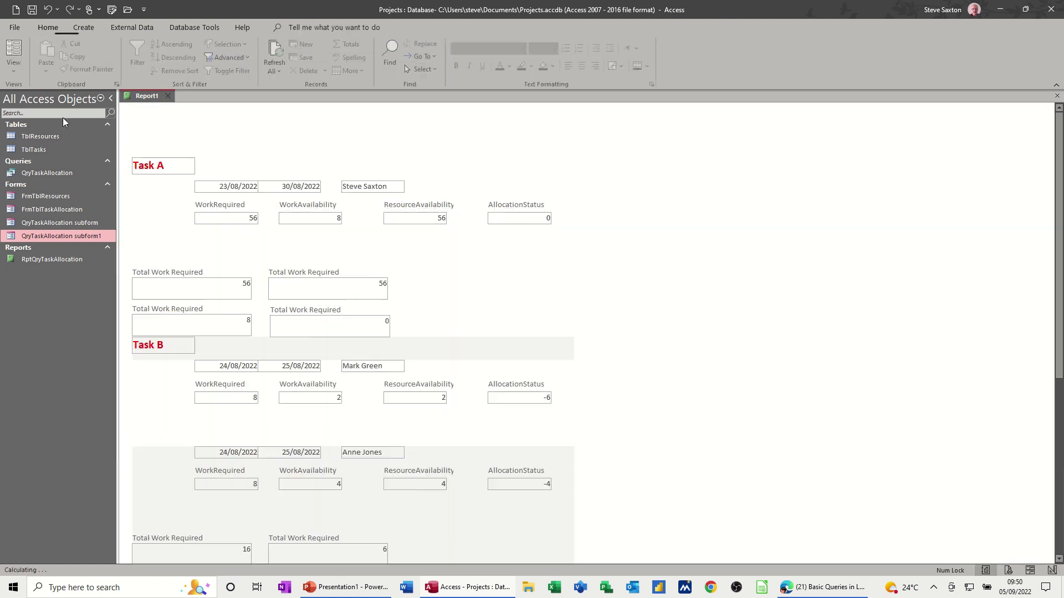
pyautogui.scroll(-1, 529, 342)
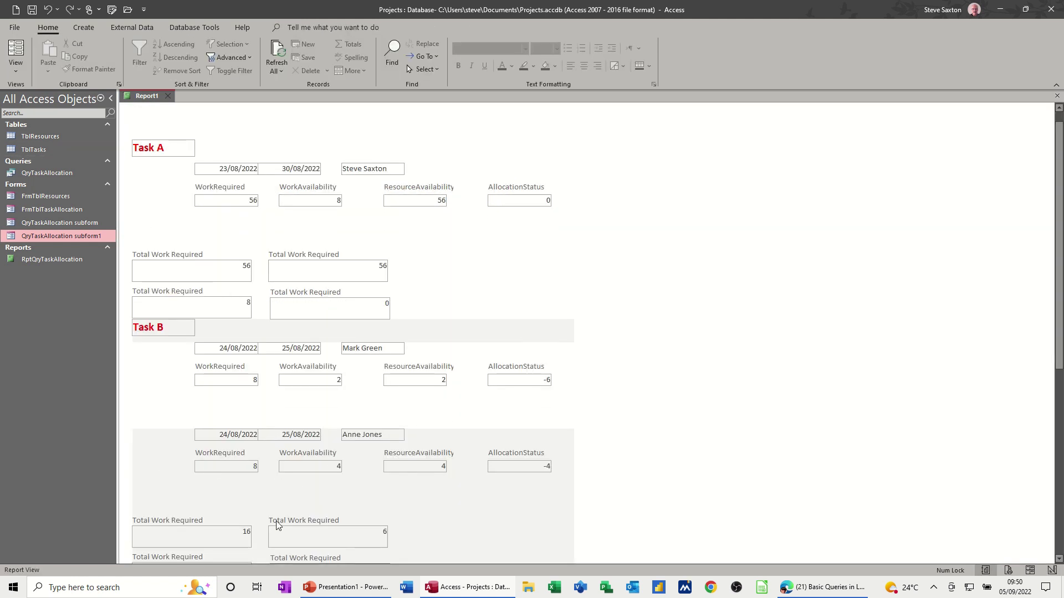
pyautogui.scroll(-3, 208, 276)
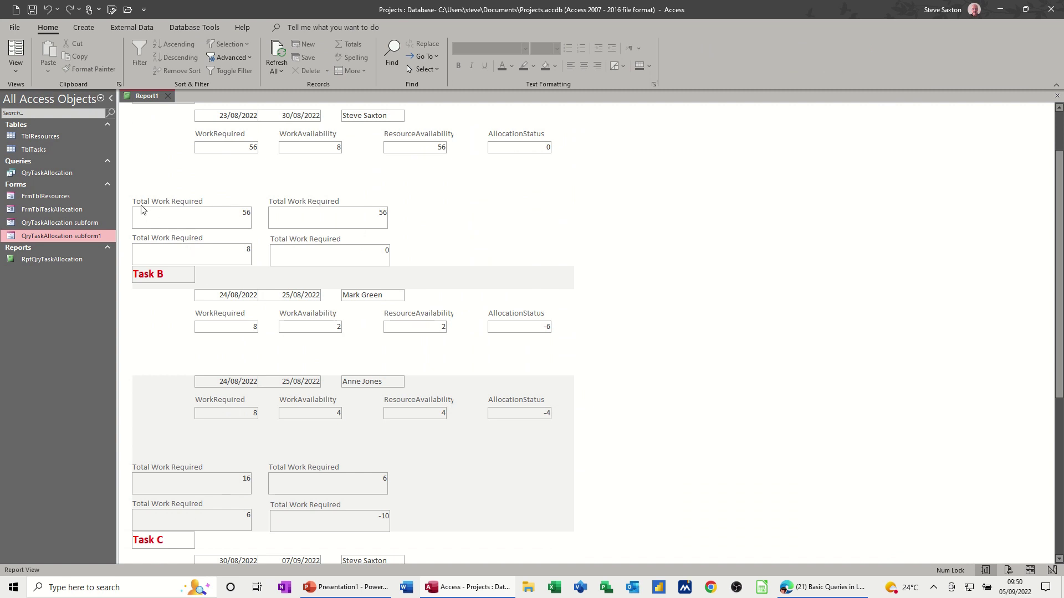
pyautogui.scroll(-3, 178, 262)
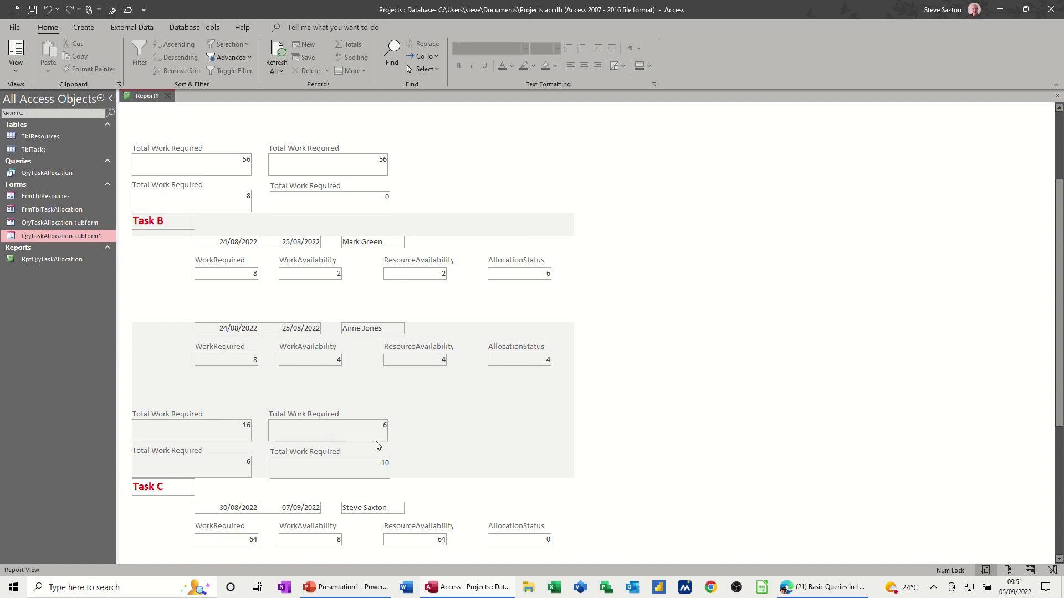
pyautogui.click(16, 65)
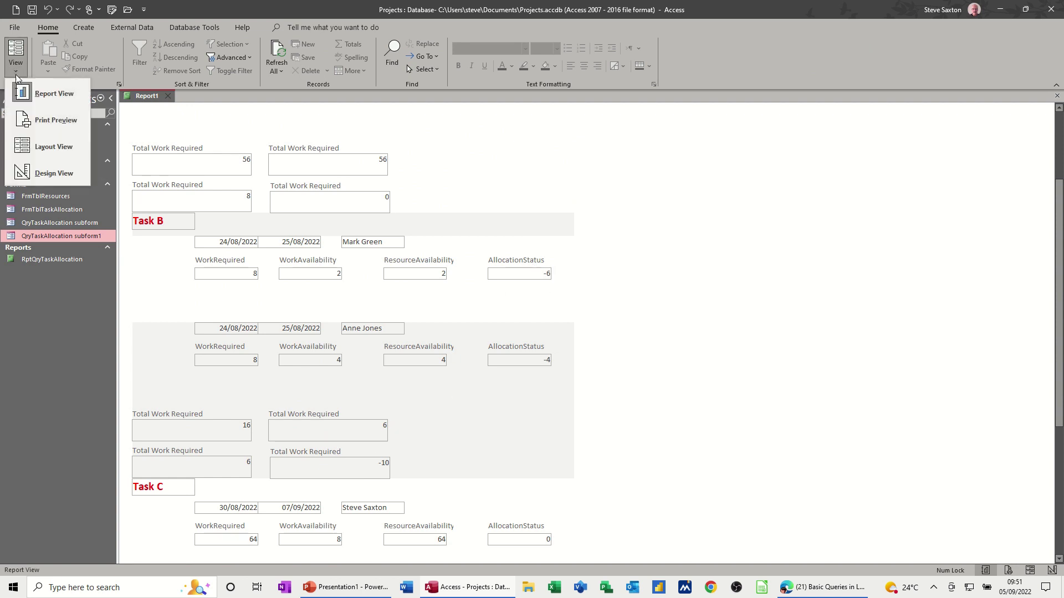
pyautogui.click(36, 168)
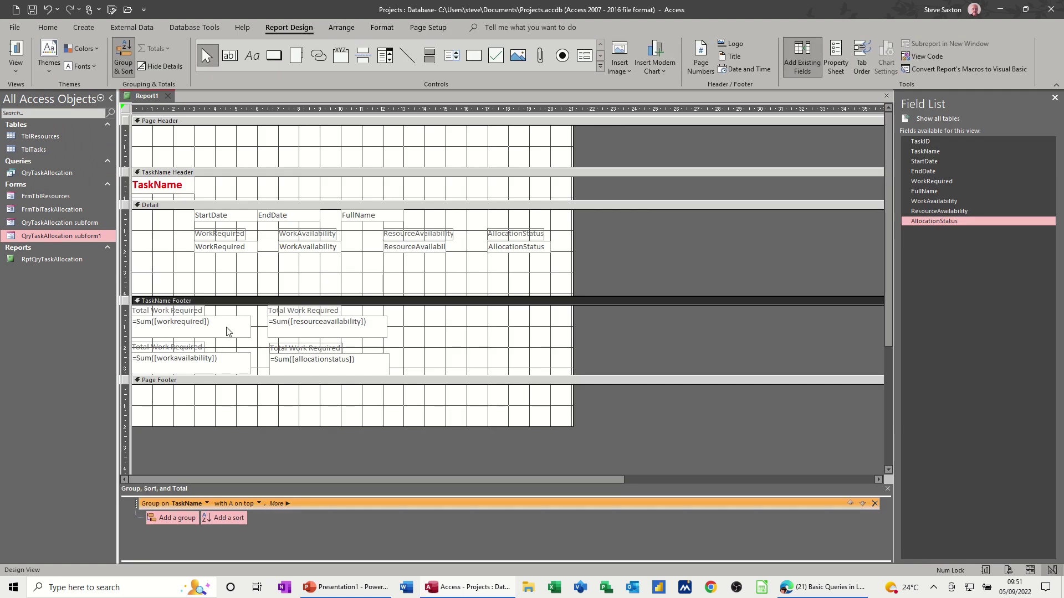
# Move the four footer totals right under the availability columns and shrink the empty Detail space
pyautogui.moveTo(124, 316); pyautogui.dragTo(124, 374)
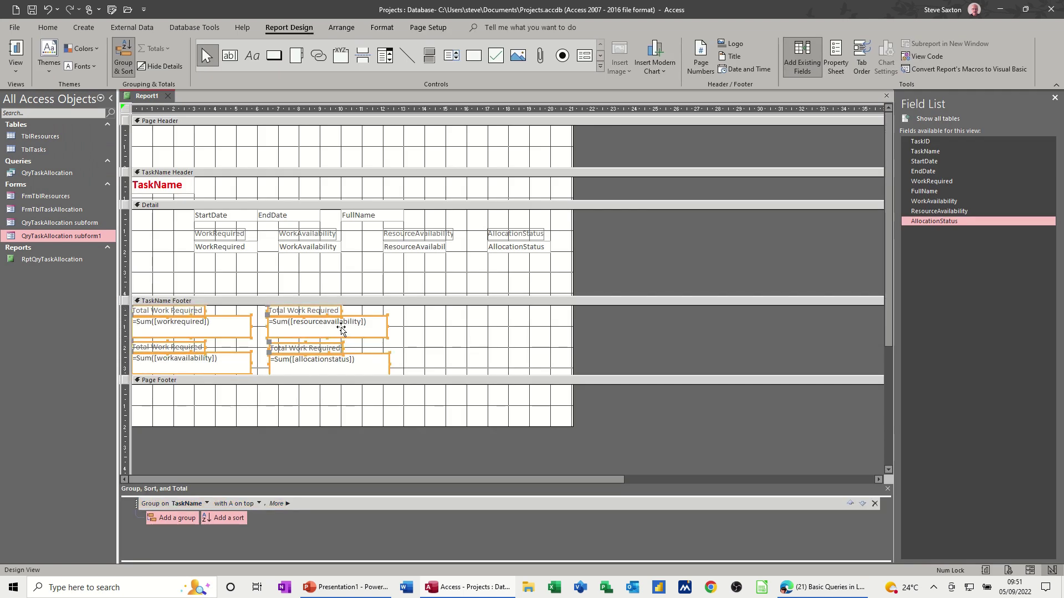
pyautogui.moveTo(342, 326); pyautogui.dragTo(527, 314)
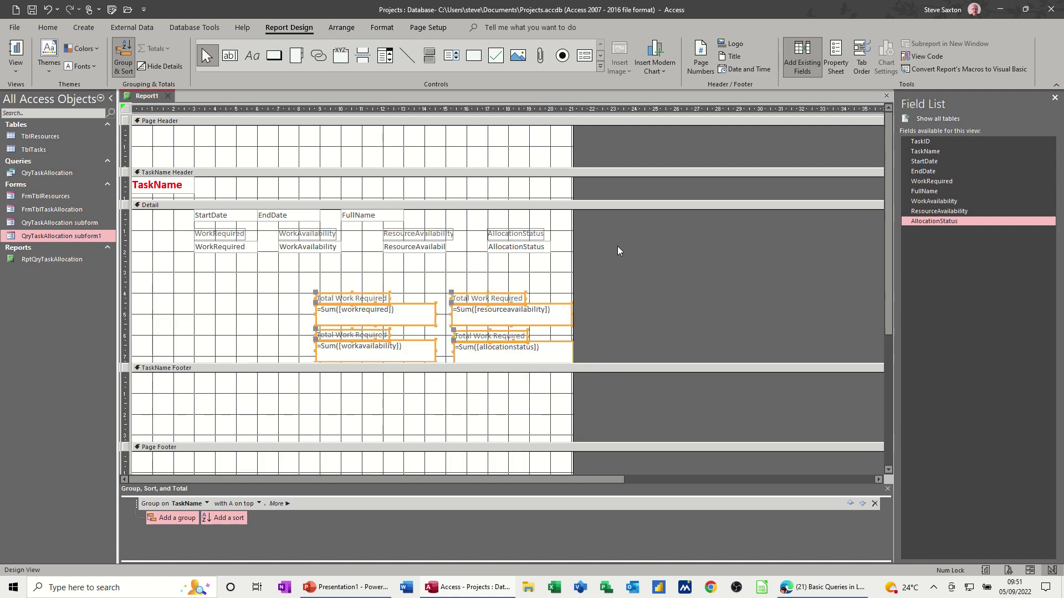
pyautogui.moveTo(565, 332); pyautogui.dragTo(567, 396)
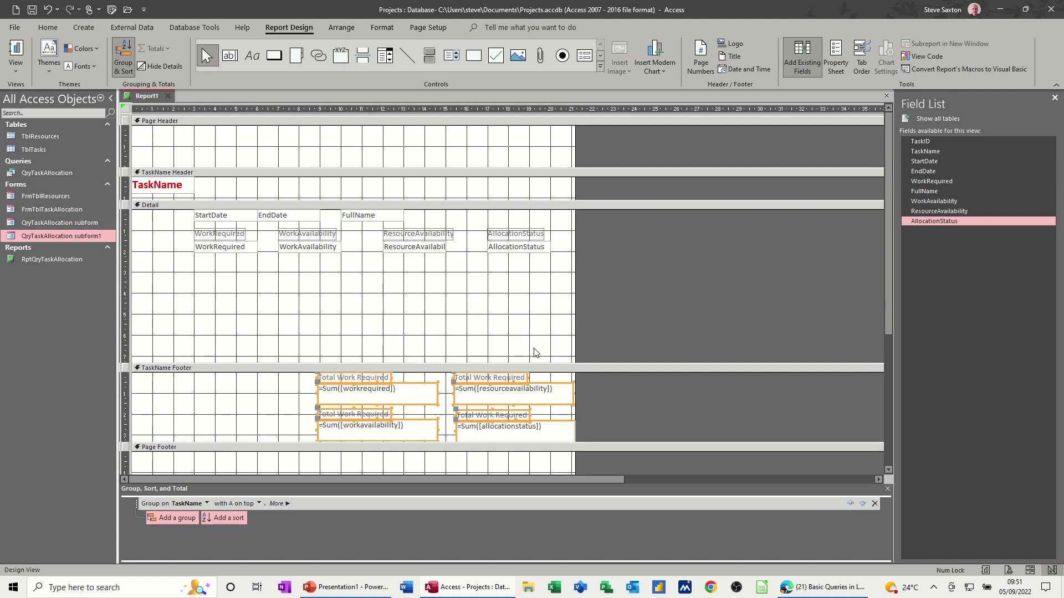
pyautogui.moveTo(532, 362); pyautogui.dragTo(536, 261)
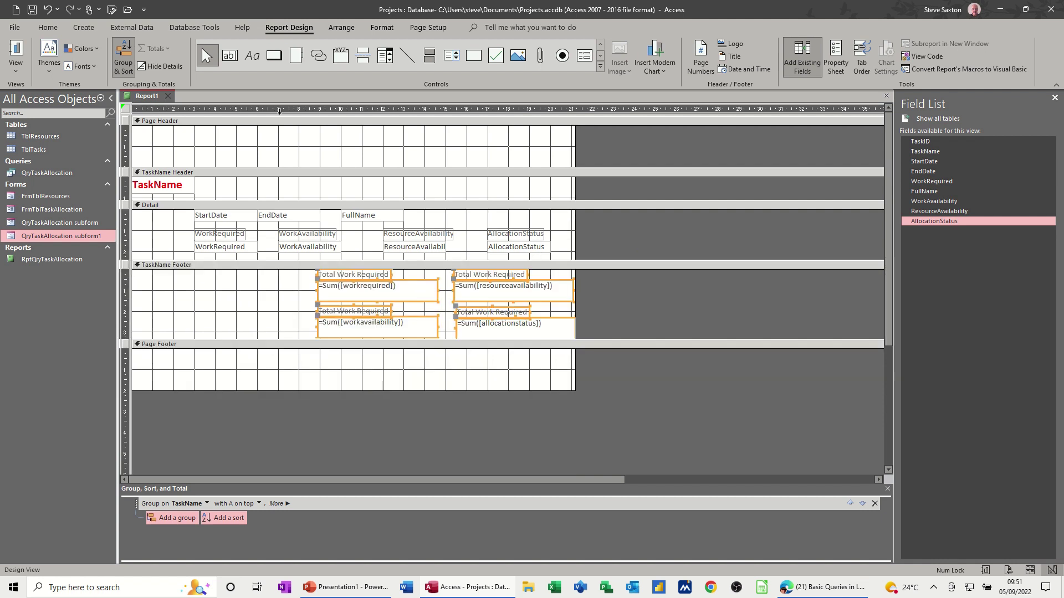
pyautogui.click(379, 28)
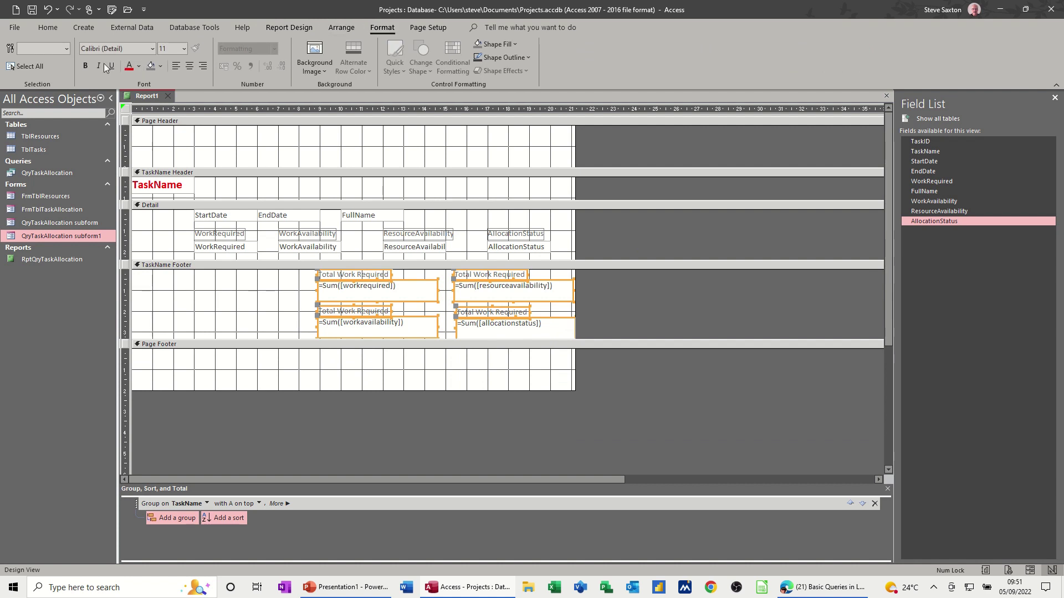
# Make the selected footer totals and labels bold with red font colour
pyautogui.click(86, 66)
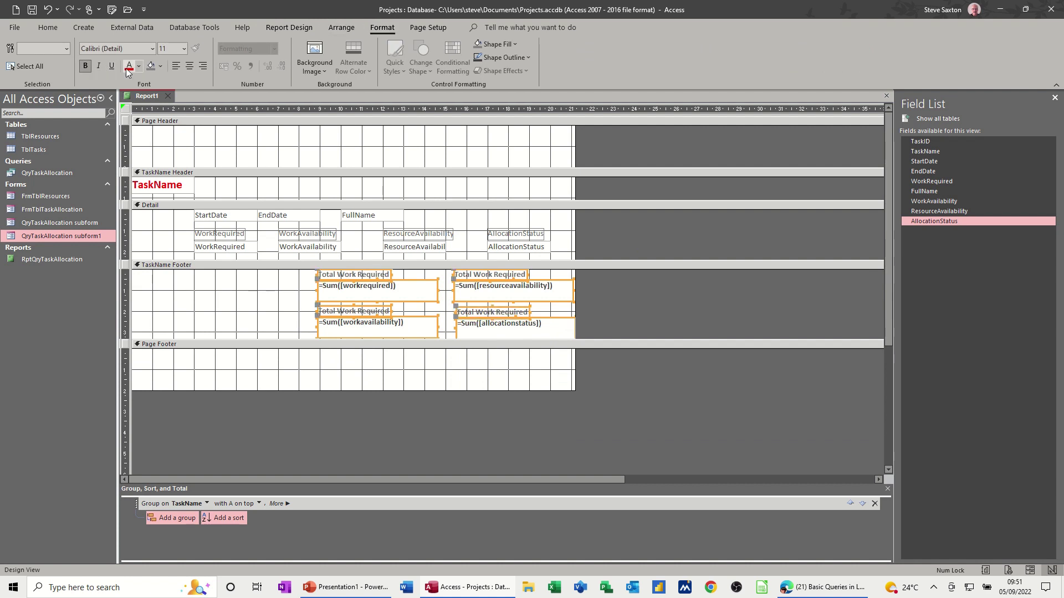
pyautogui.click(129, 66)
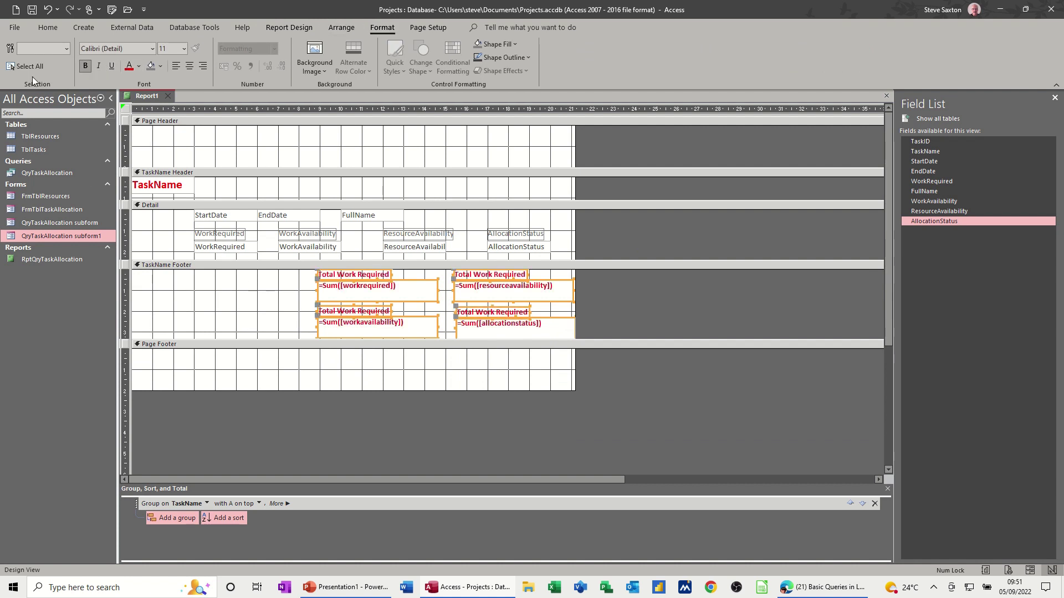
pyautogui.click(332, 28)
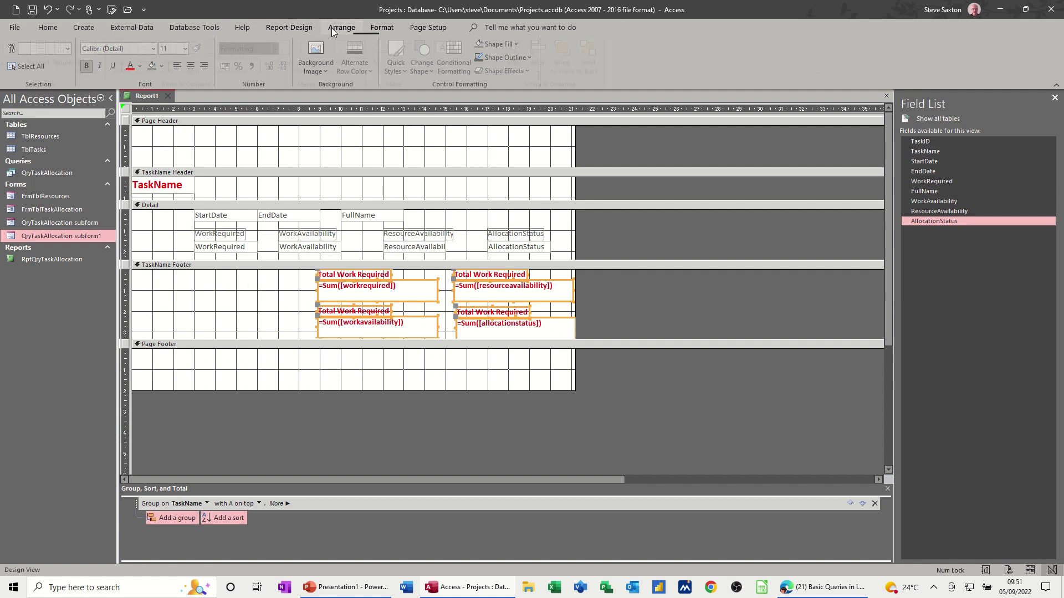
pyautogui.click(289, 27)
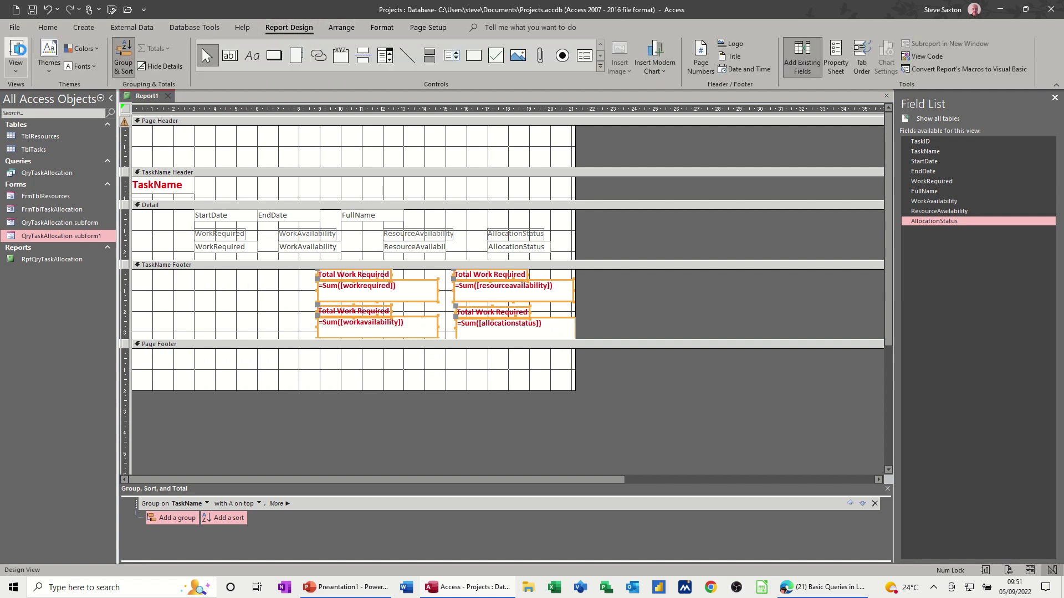
# Preview Task A's red totals 56, 8, 56 and 0, then return to Design View
pyautogui.click(16, 54)
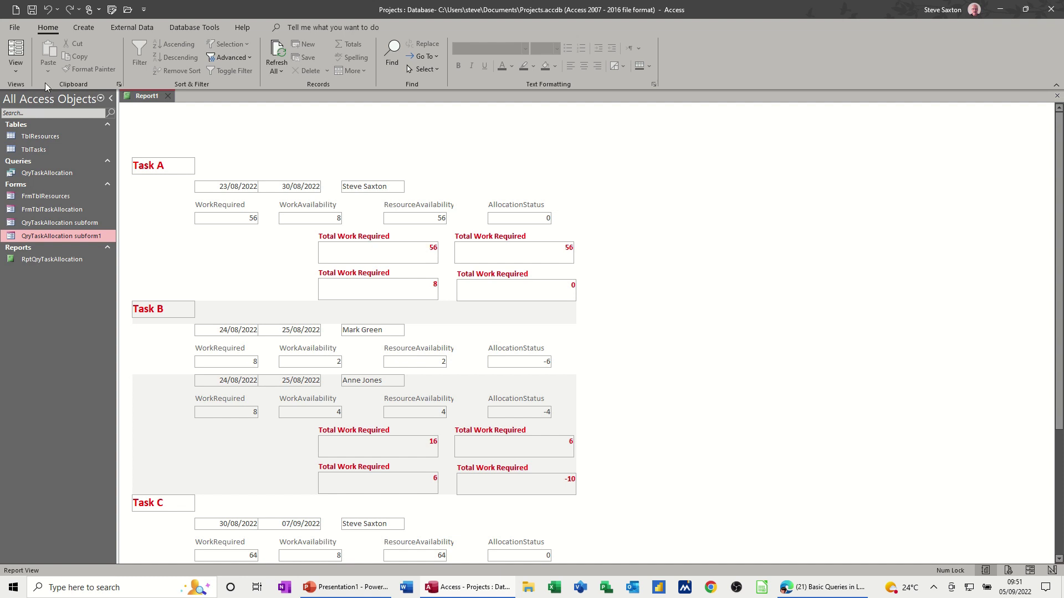
pyautogui.click(15, 64)
pyautogui.click(42, 175)
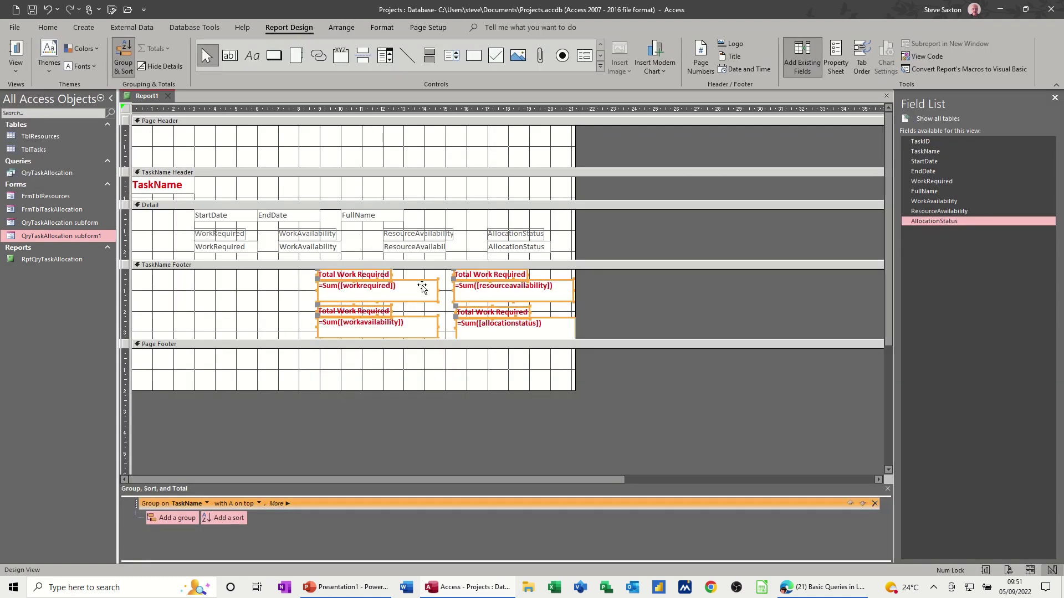
# Relabel the copied totals Total Resource Availability, Total Work Availability and Total Allocation Status
pyautogui.click(496, 280)
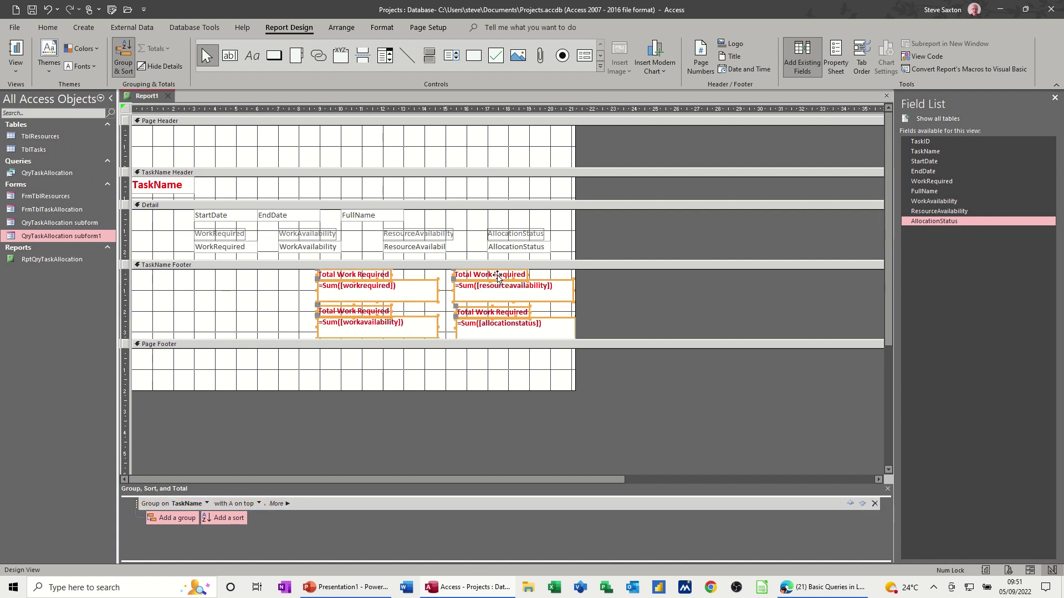
pyautogui.click(551, 281)
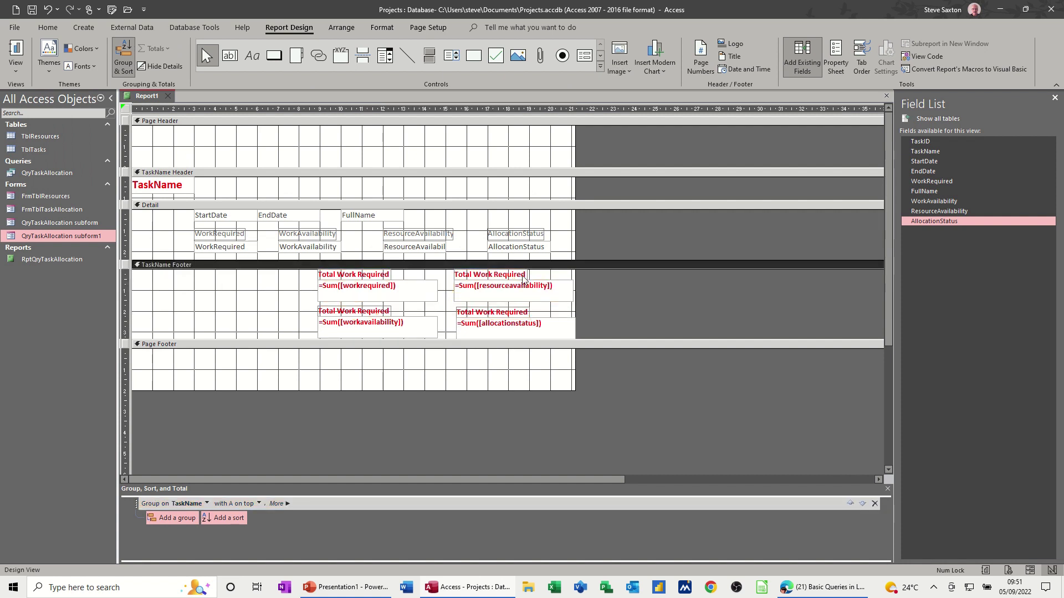
pyautogui.click(479, 275)
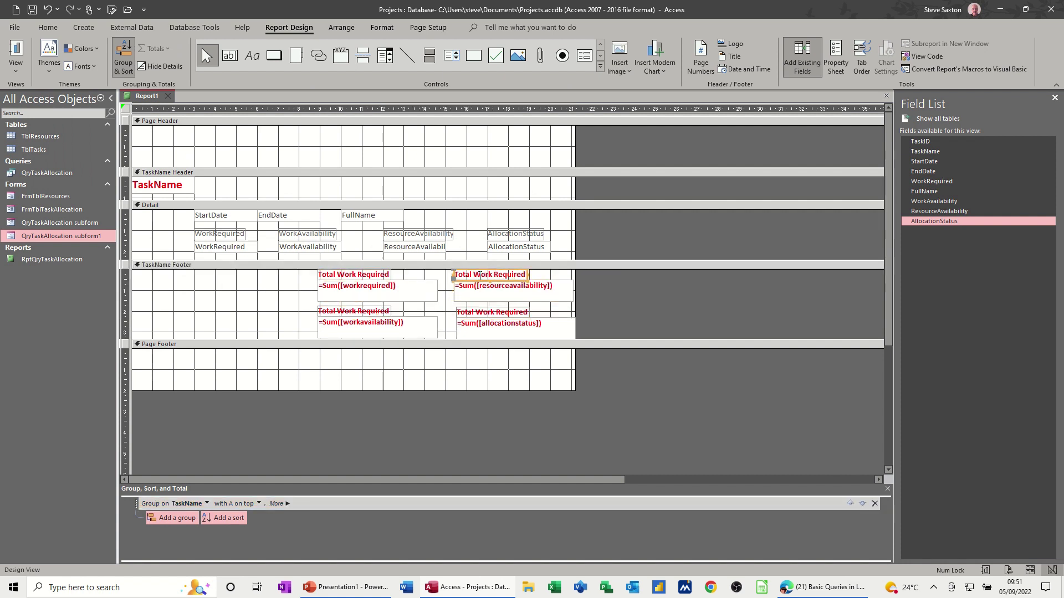
pyautogui.click(475, 275)
pyautogui.moveTo(474, 276); pyautogui.dragTo(527, 275)
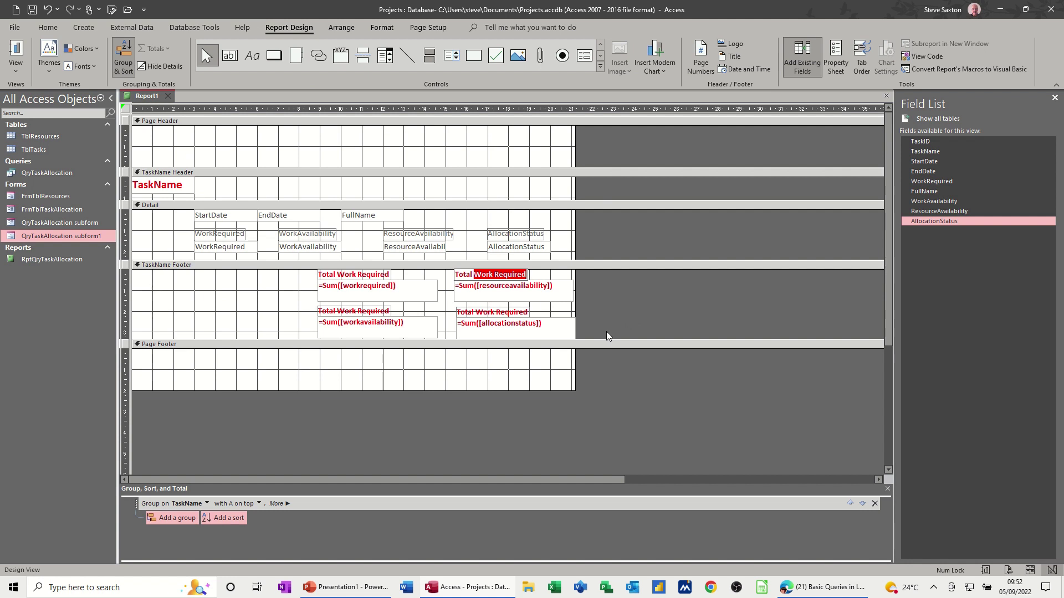
pyautogui.write('Re')
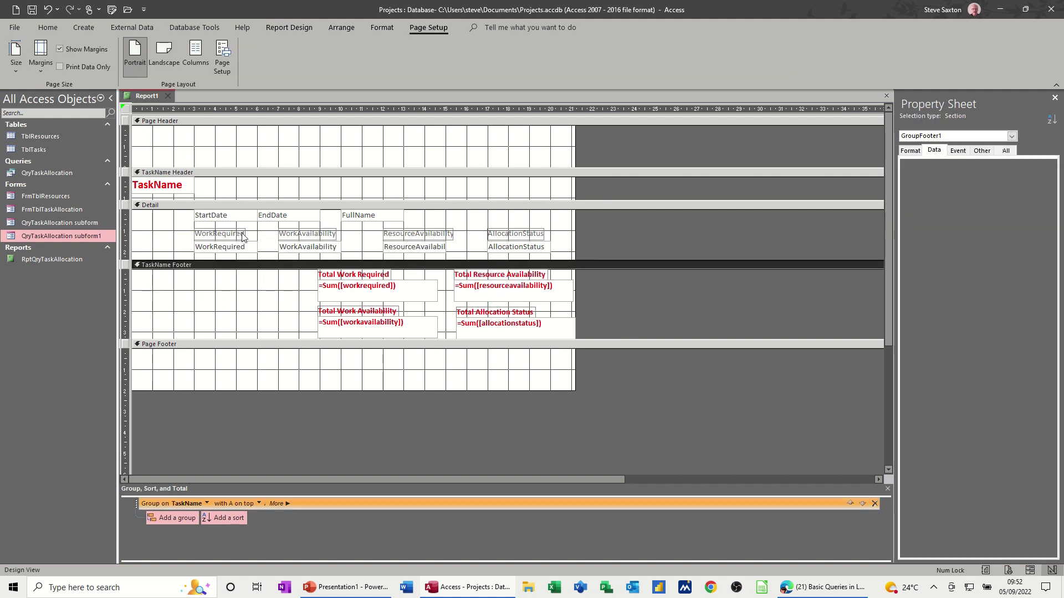
# Preview the report in Report View to check each task's captioned totals
pyautogui.click(303, 32)
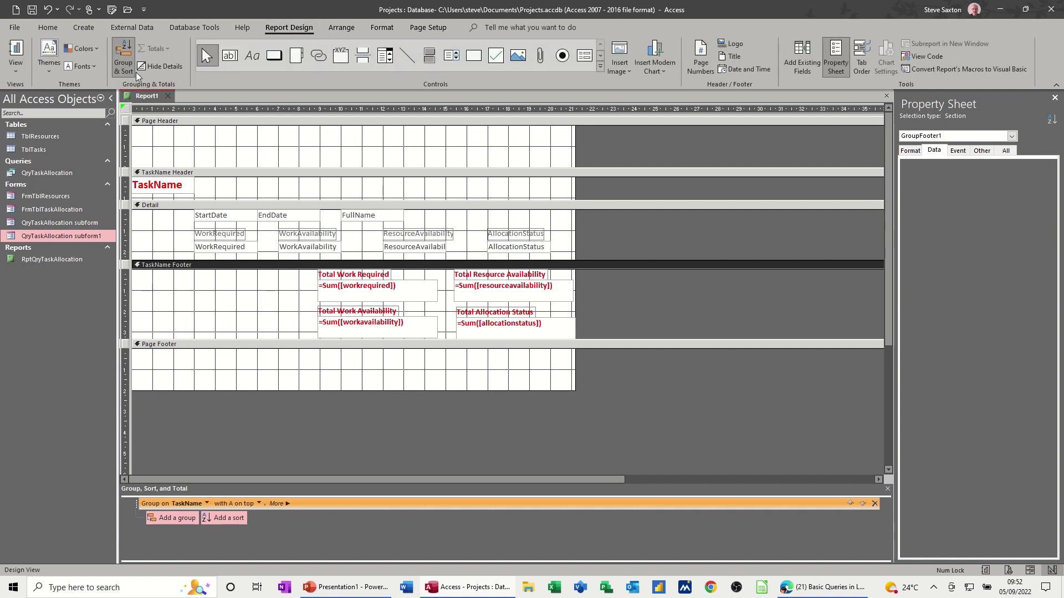
pyautogui.click(15, 48)
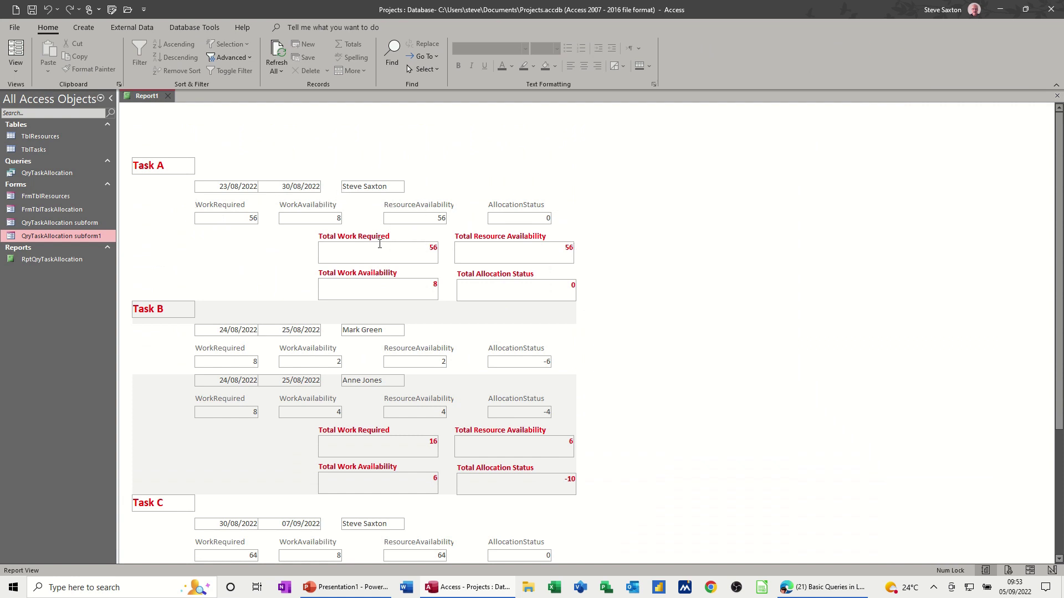
pyautogui.click(15, 64)
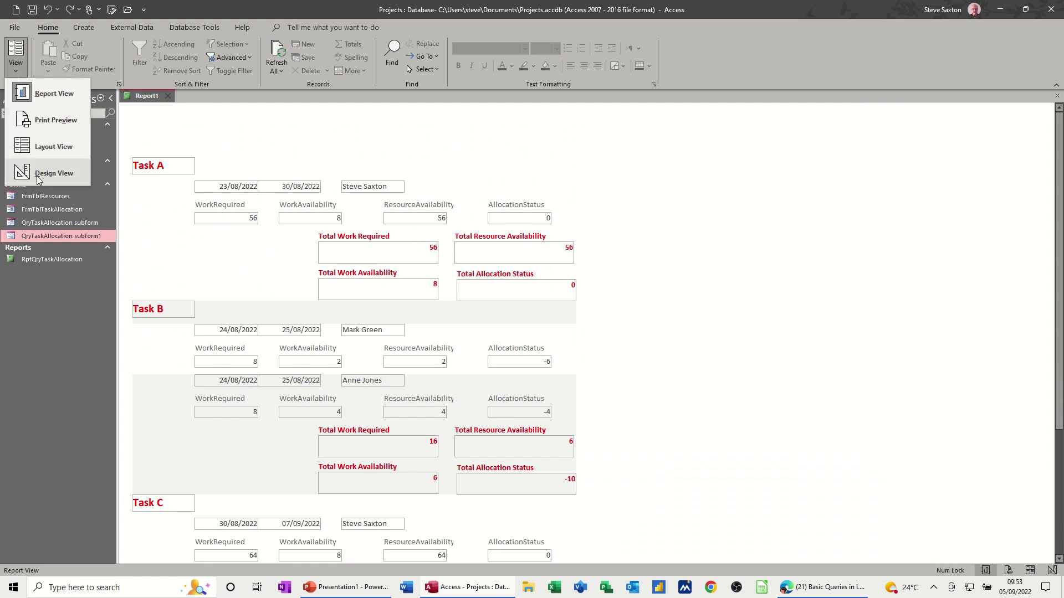
# Set Border Style to Transparent for all Detail fields and labels, then preview in Report View
pyautogui.click(54, 183)
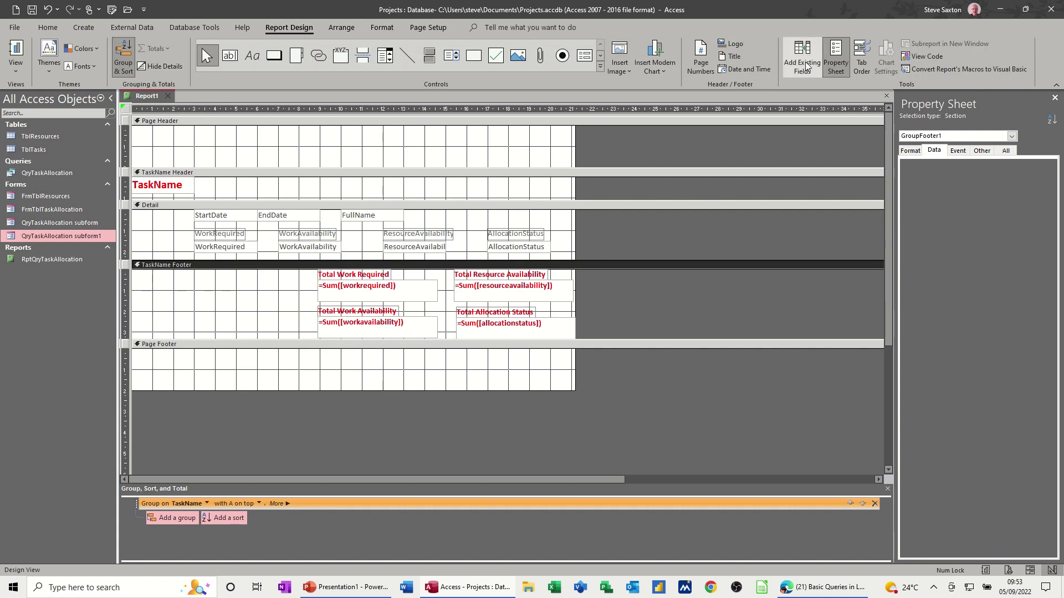
pyautogui.click(906, 151)
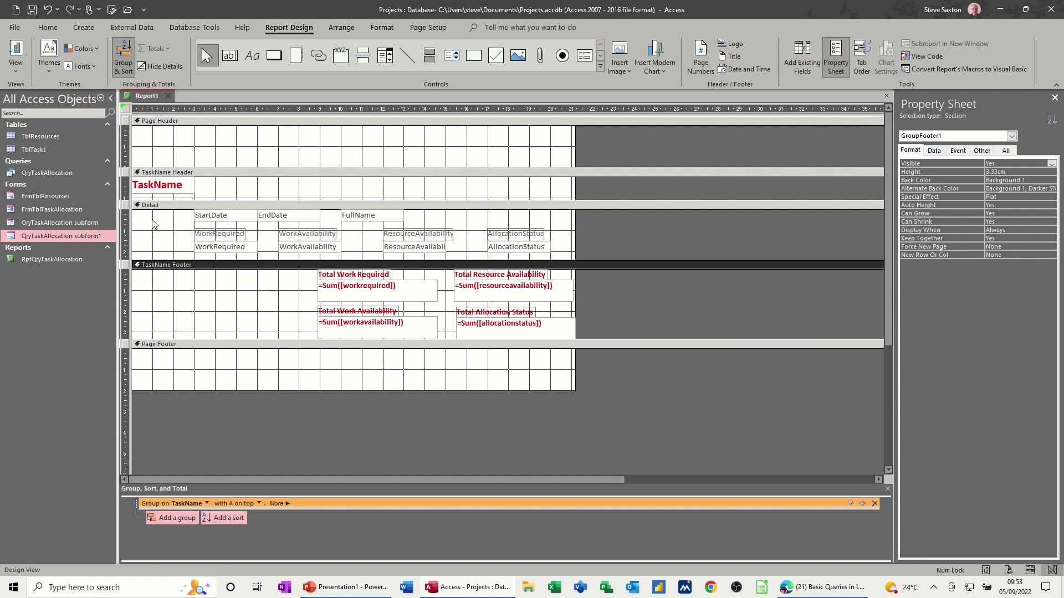
pyautogui.moveTo(155, 218); pyautogui.dragTo(558, 267)
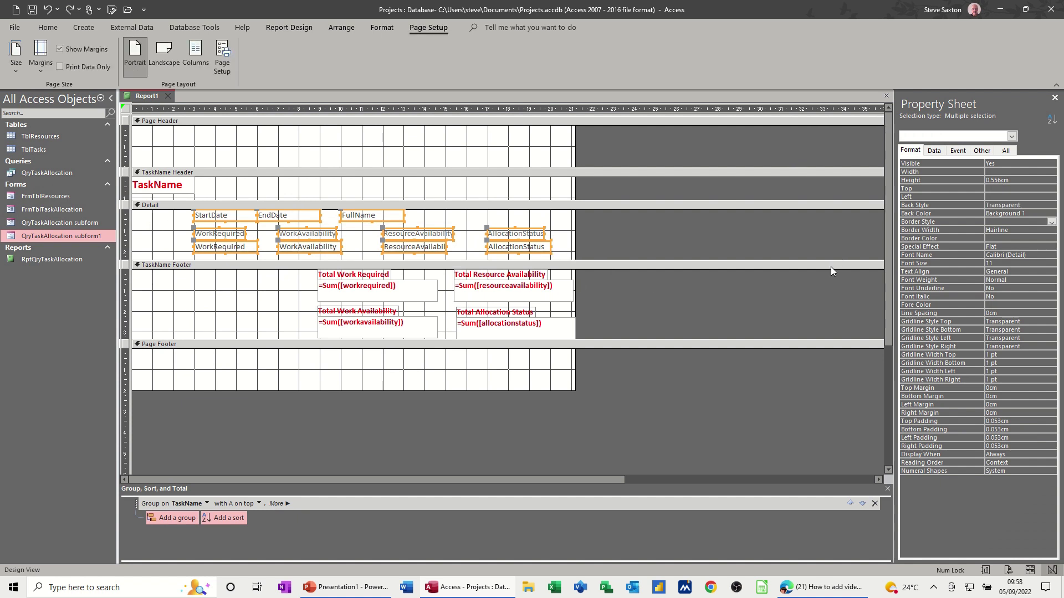
pyautogui.click(1051, 222)
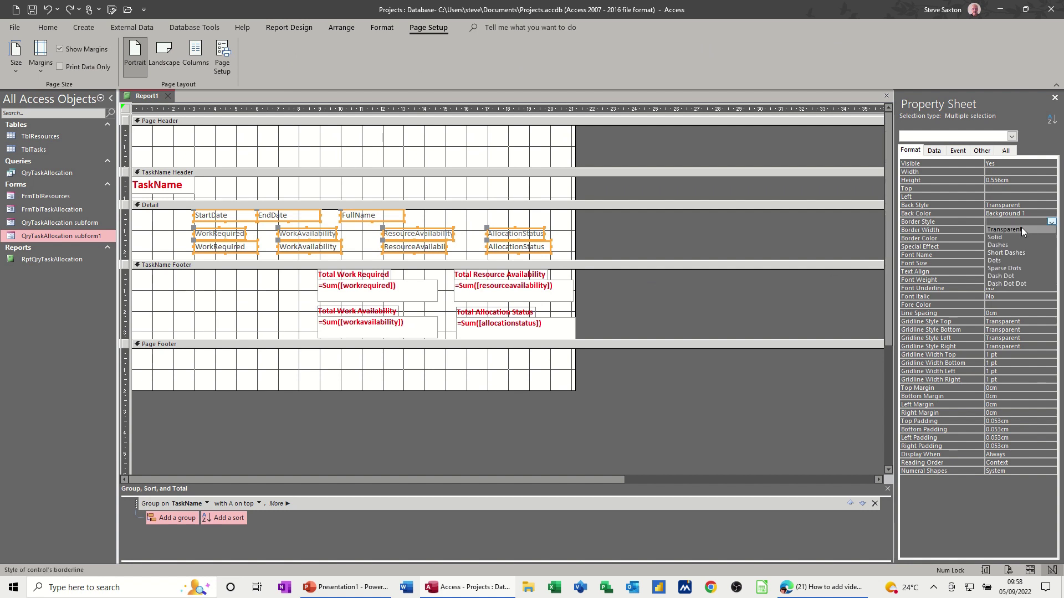
pyautogui.click(1021, 228)
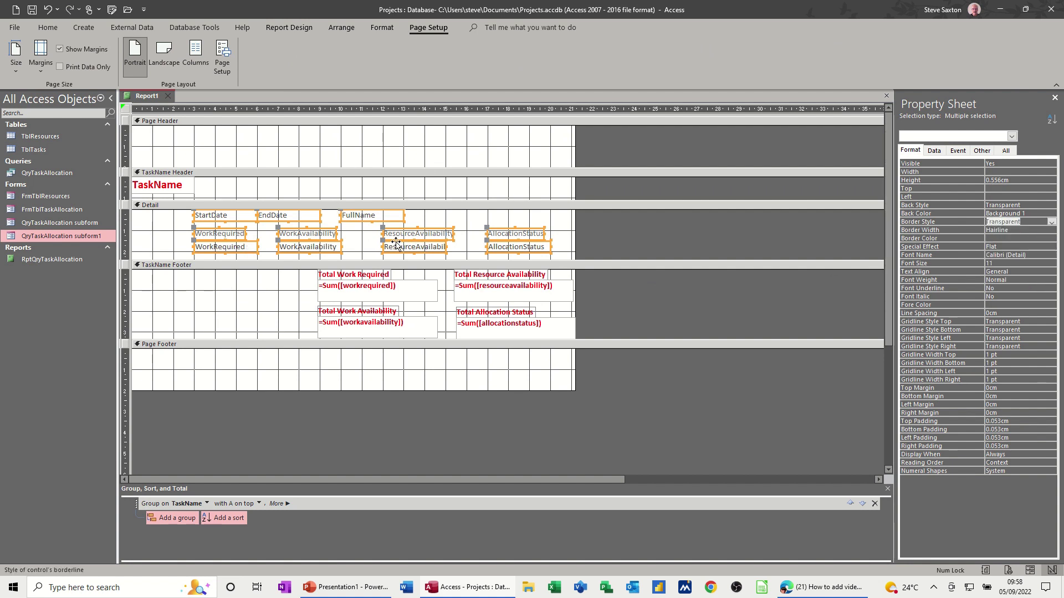
pyautogui.click(291, 29)
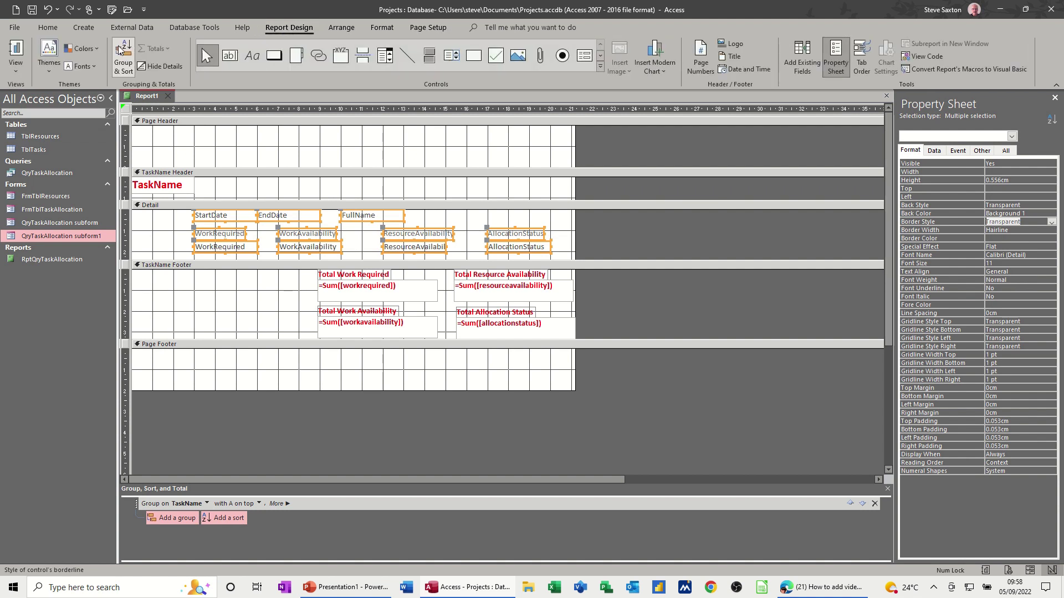
pyautogui.click(23, 58)
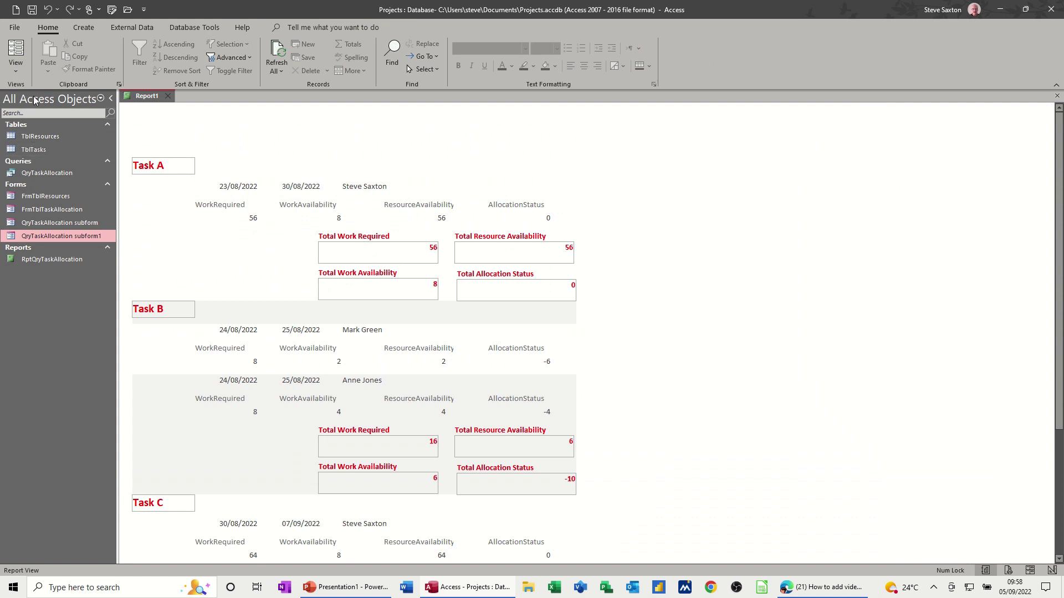
# Set the eight red TaskName Footer labels and totals to Transparent borders, then preview and scroll
pyautogui.click(15, 69)
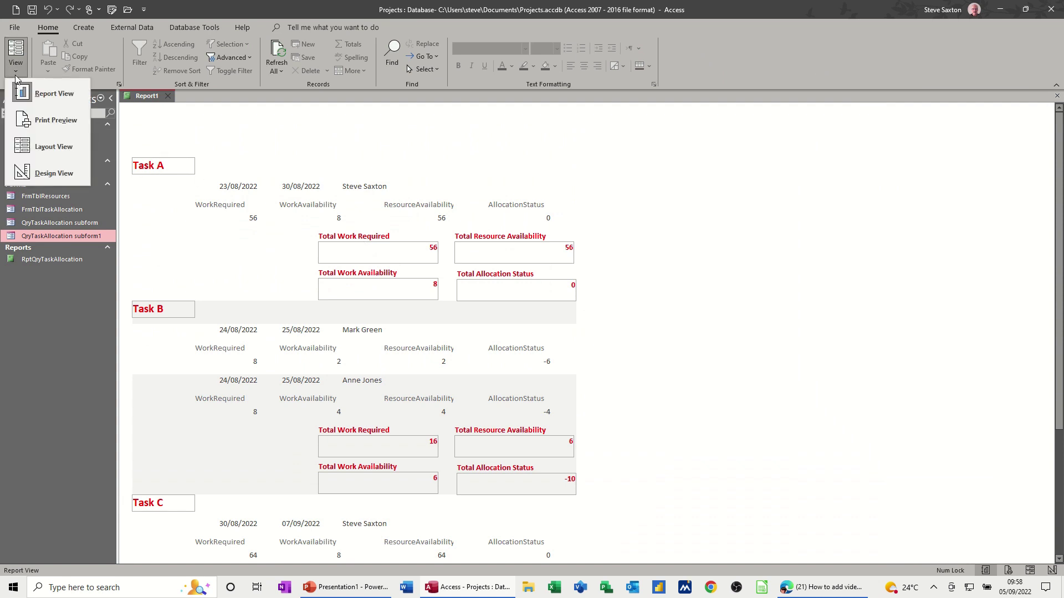
pyautogui.click(39, 173)
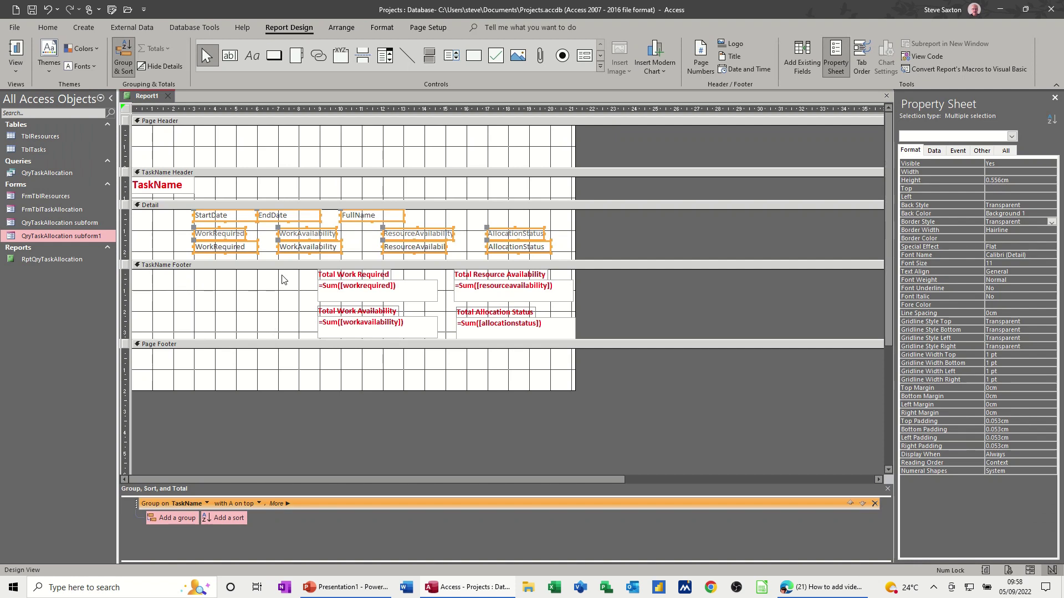
pyautogui.moveTo(285, 272); pyautogui.dragTo(576, 339)
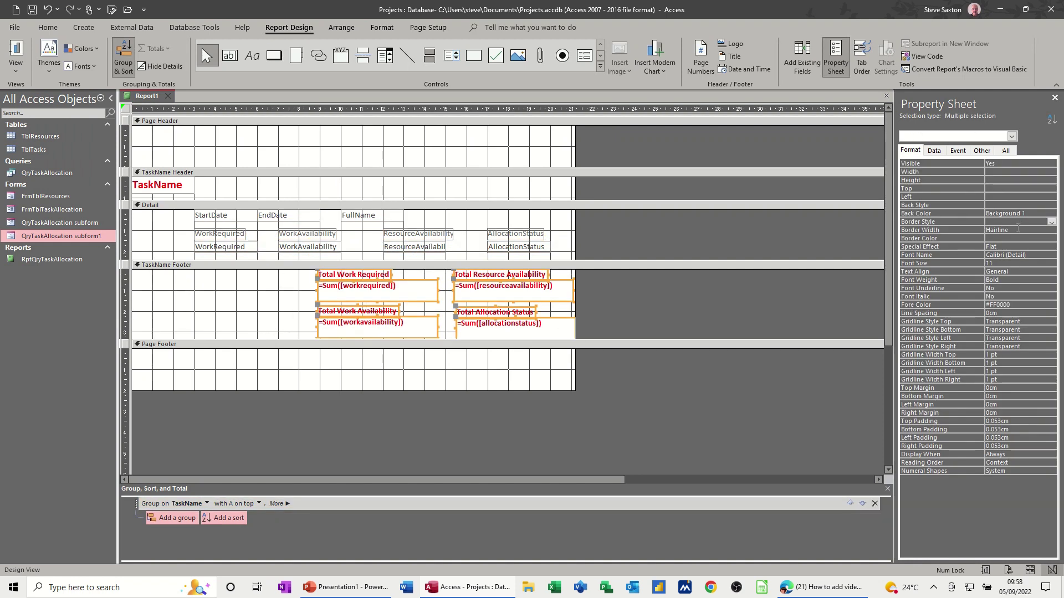
pyautogui.click(1051, 223)
pyautogui.click(1003, 232)
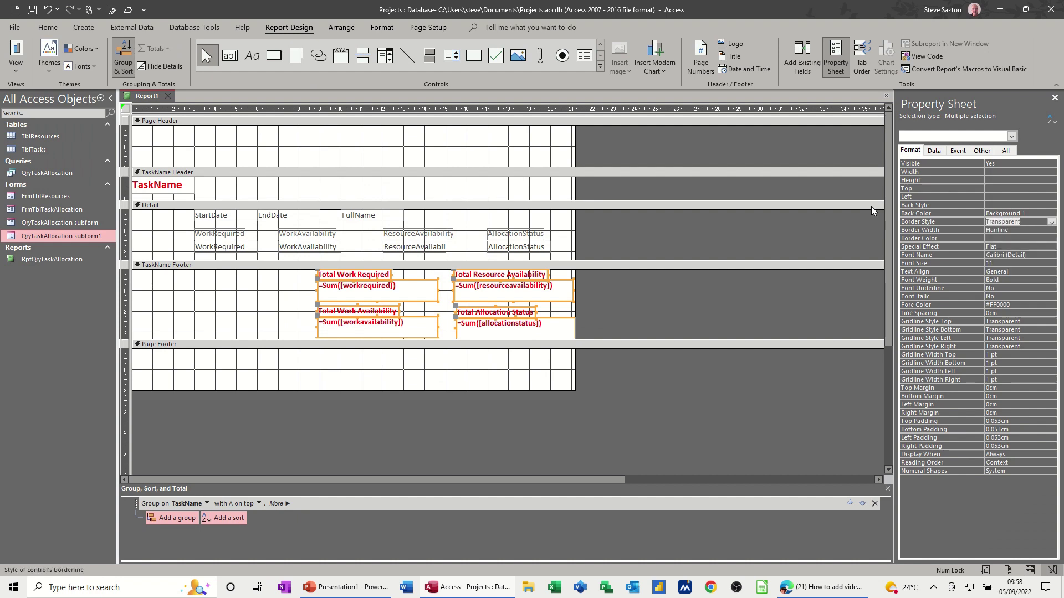
pyautogui.click(16, 53)
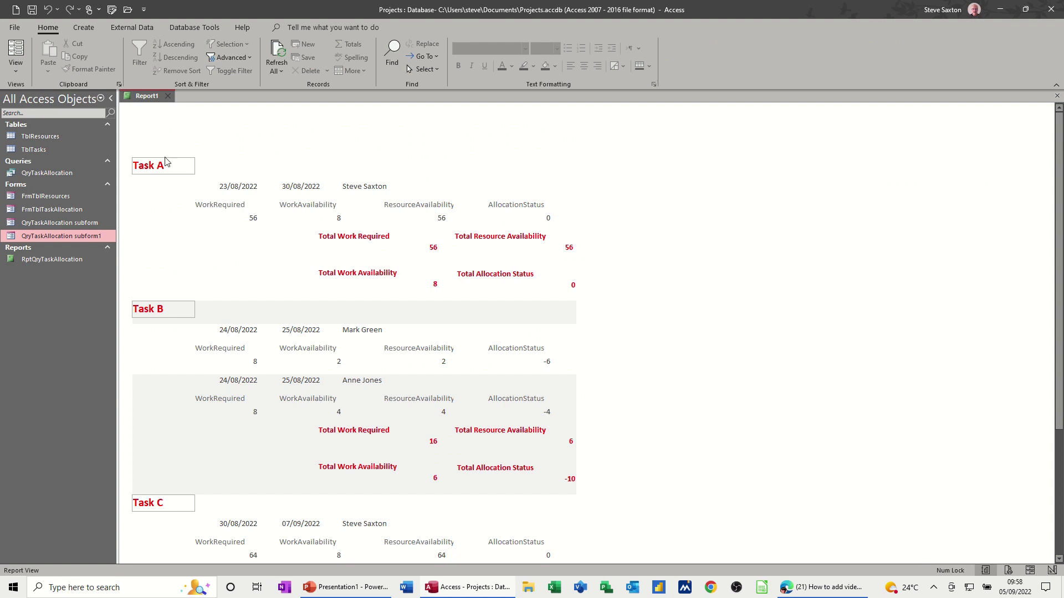
pyautogui.scroll(-5, 454, 358)
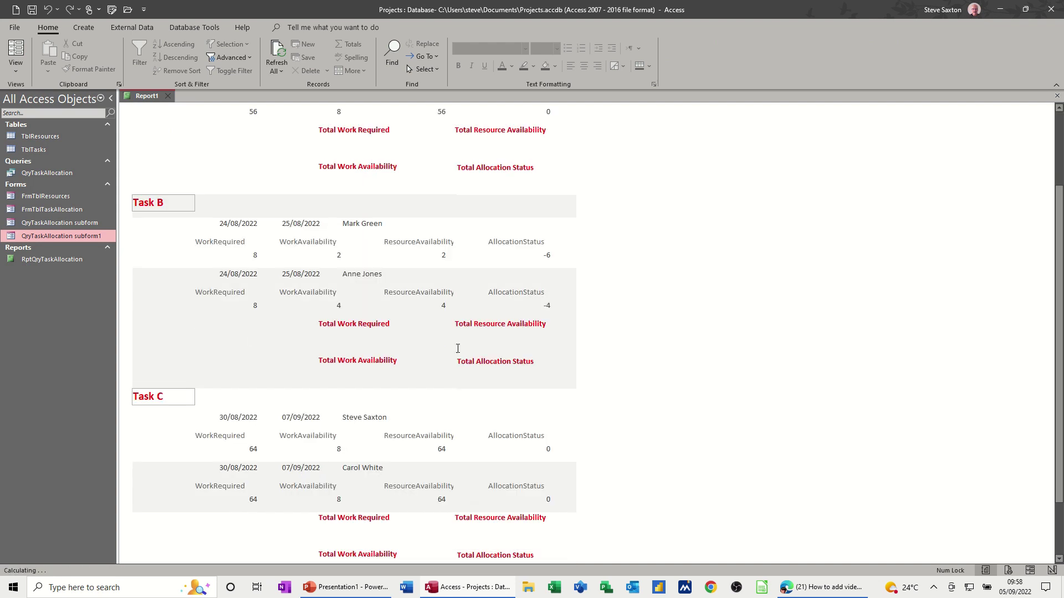
# Back in Design View, add Report Header/Footer sections via the Page Header bar's shortcut menu
pyautogui.scroll(5, 479, 360)
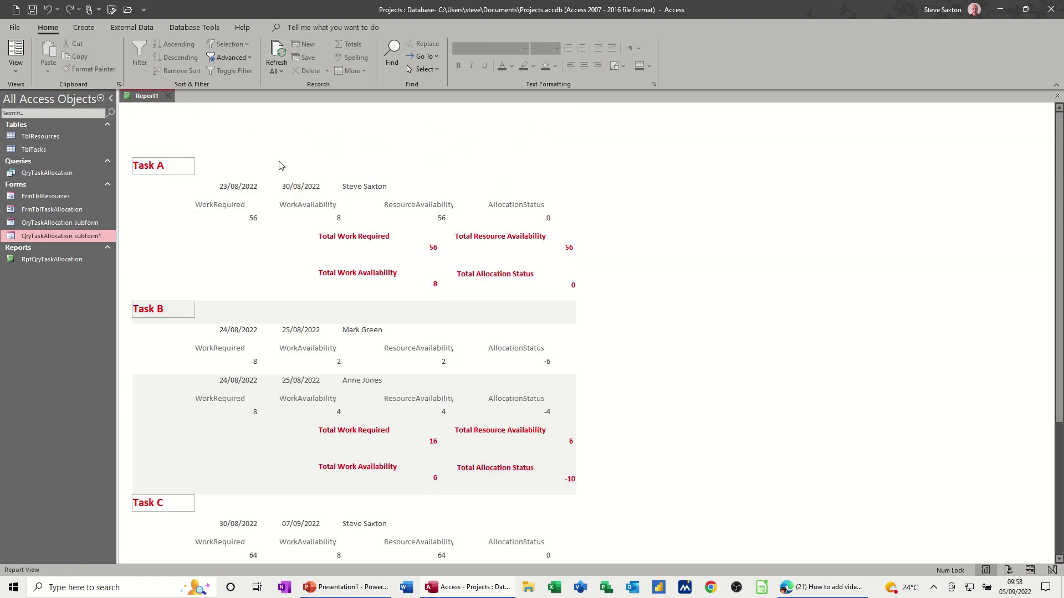
pyautogui.click(16, 70)
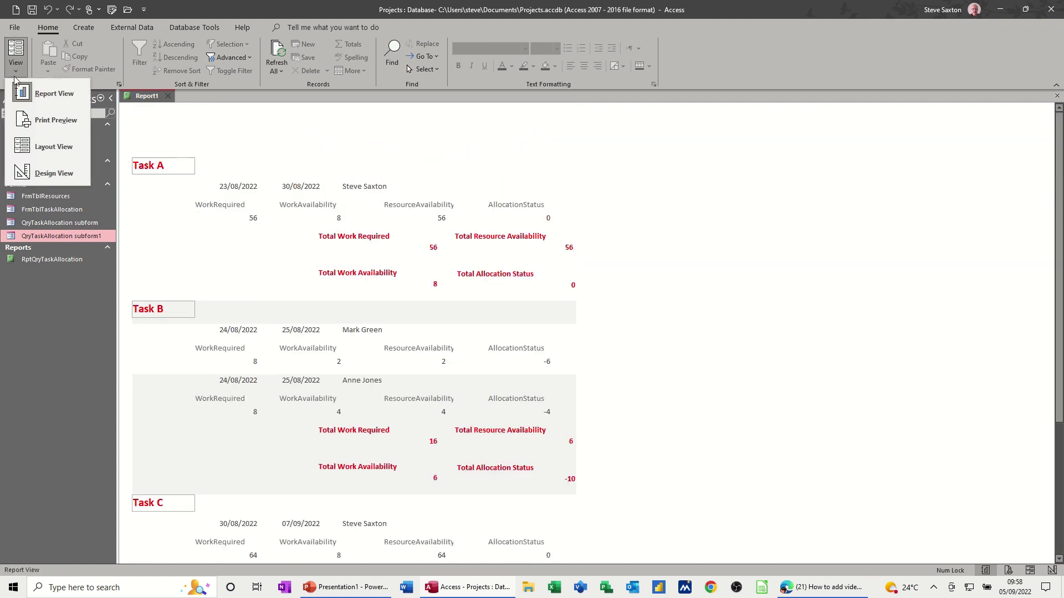
pyautogui.click(35, 173)
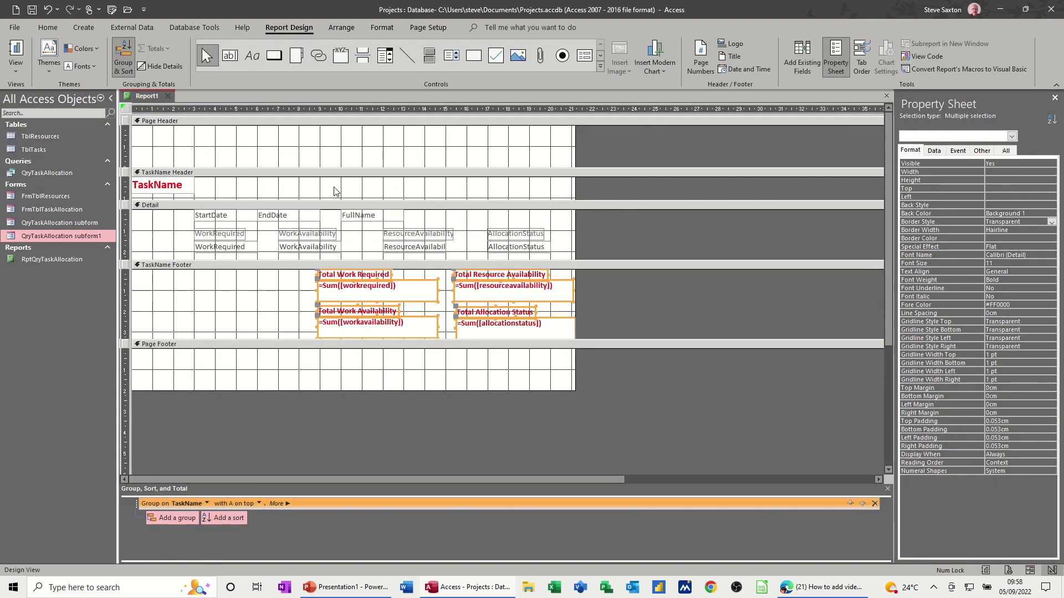
pyautogui.rightClick(168, 122)
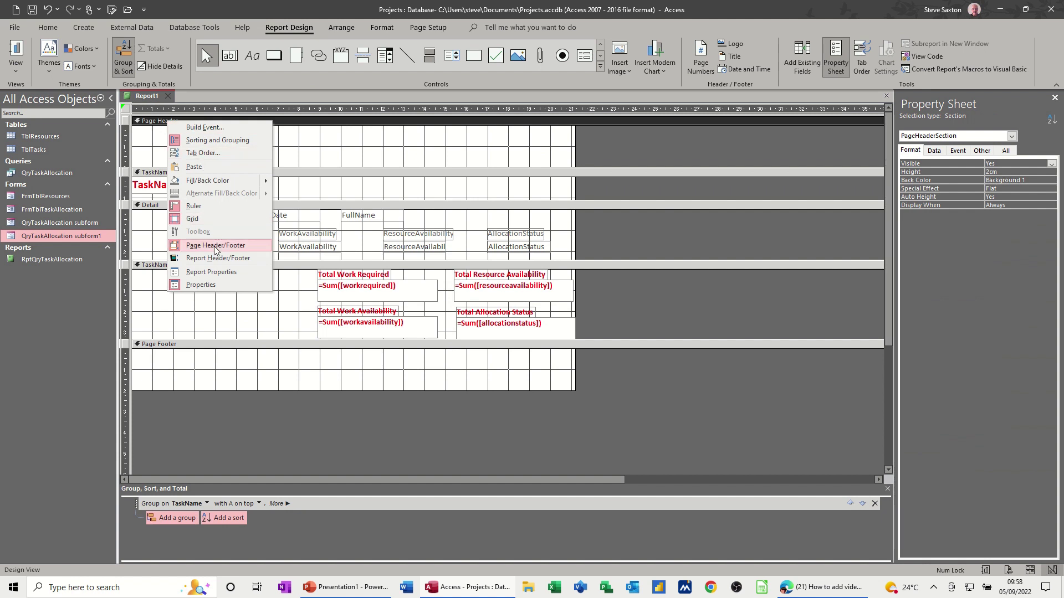
pyautogui.click(198, 259)
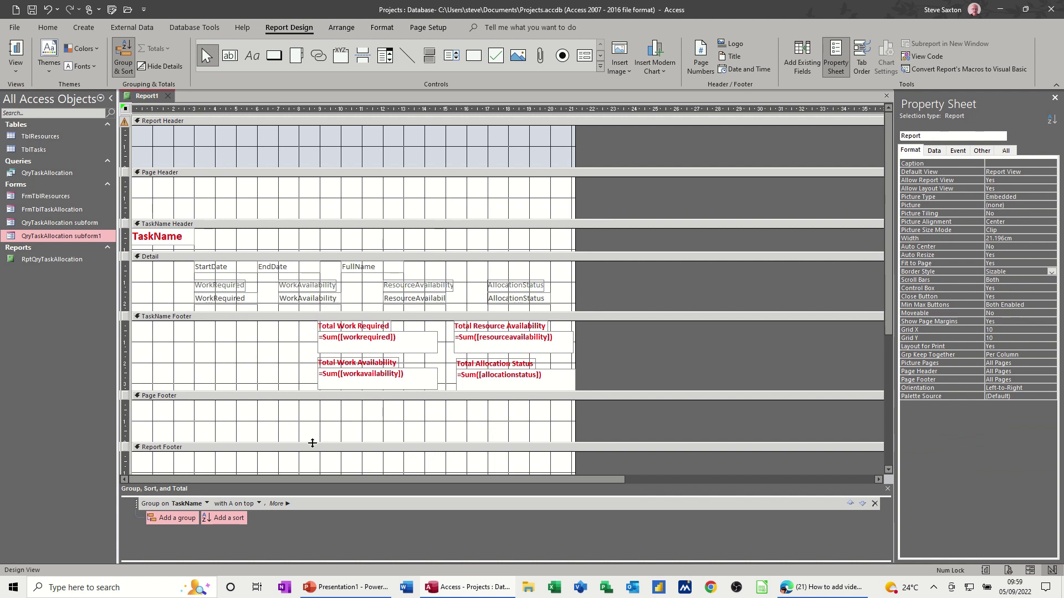
# Shorten the Page Footer and paste copies of the four per-task Sum totals into the Report Footer
pyautogui.moveTo(312, 444); pyautogui.dragTo(306, 417)
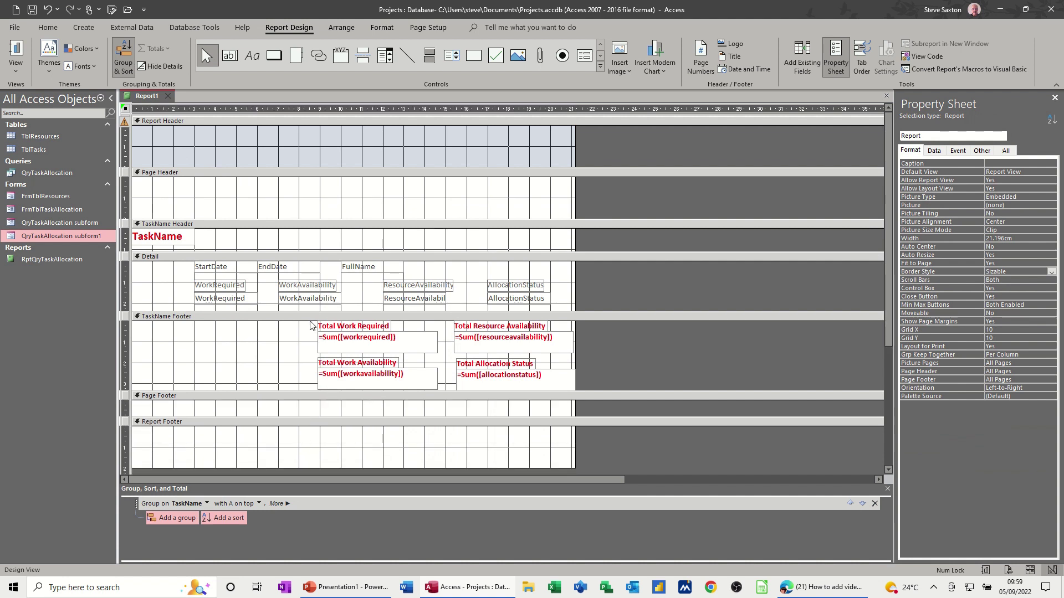
pyautogui.moveTo(311, 325); pyautogui.dragTo(566, 388)
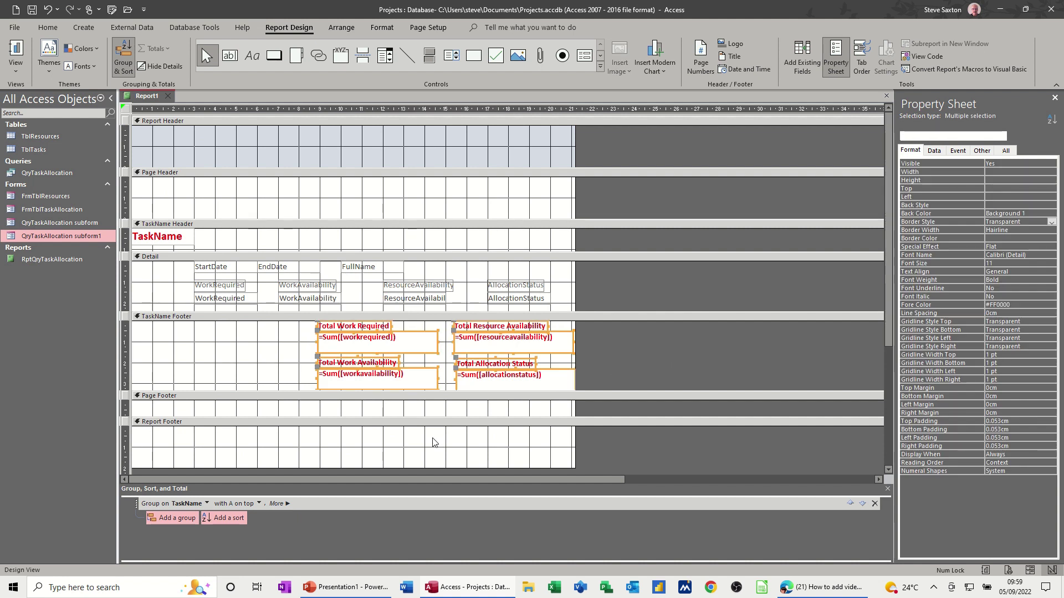
pyautogui.click(437, 423)
pyautogui.hotkey('ctrl', 'v')
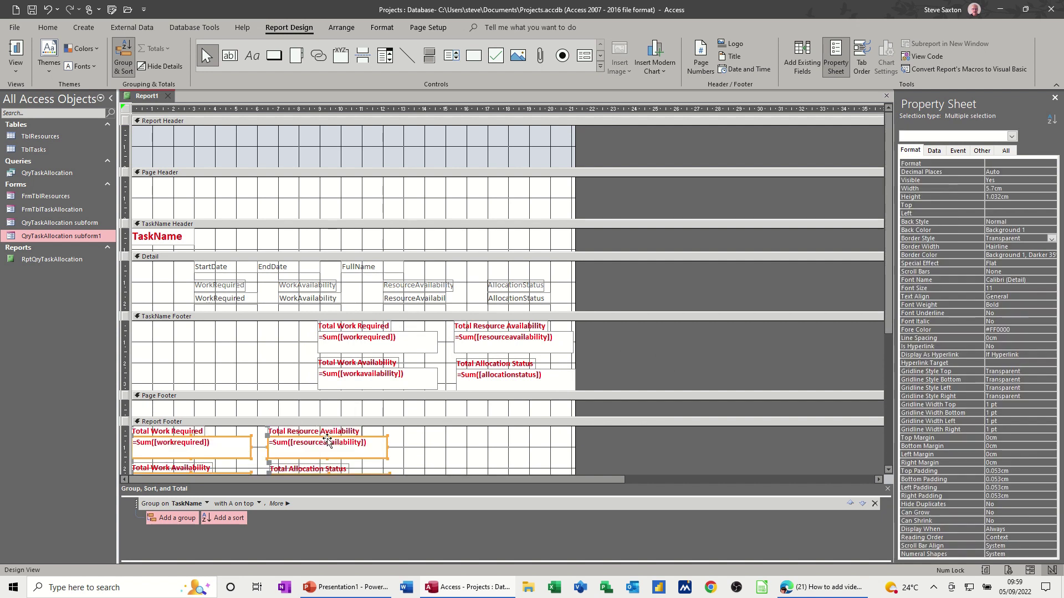
pyautogui.moveTo(328, 437); pyautogui.dragTo(327, 433)
pyautogui.click(420, 458)
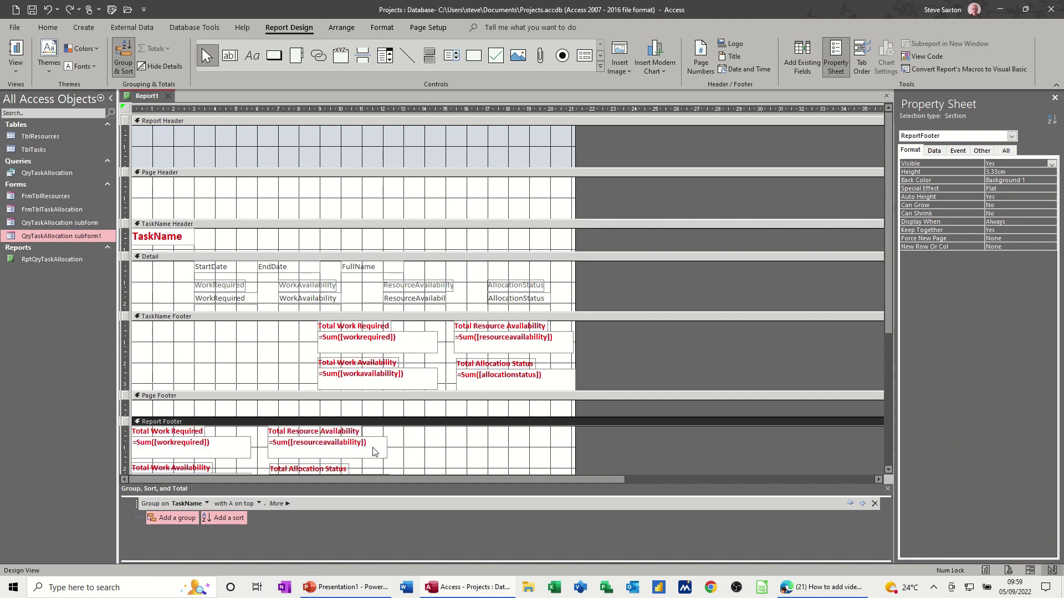
# Shift all Report Footer controls right so the grand totals sit under the TaskName Footer totals
pyautogui.moveTo(383, 443)
pyautogui.mouseDown()
pyautogui.moveTo(432, 447)
pyautogui.moveTo(377, 439)
pyautogui.mouseUp()
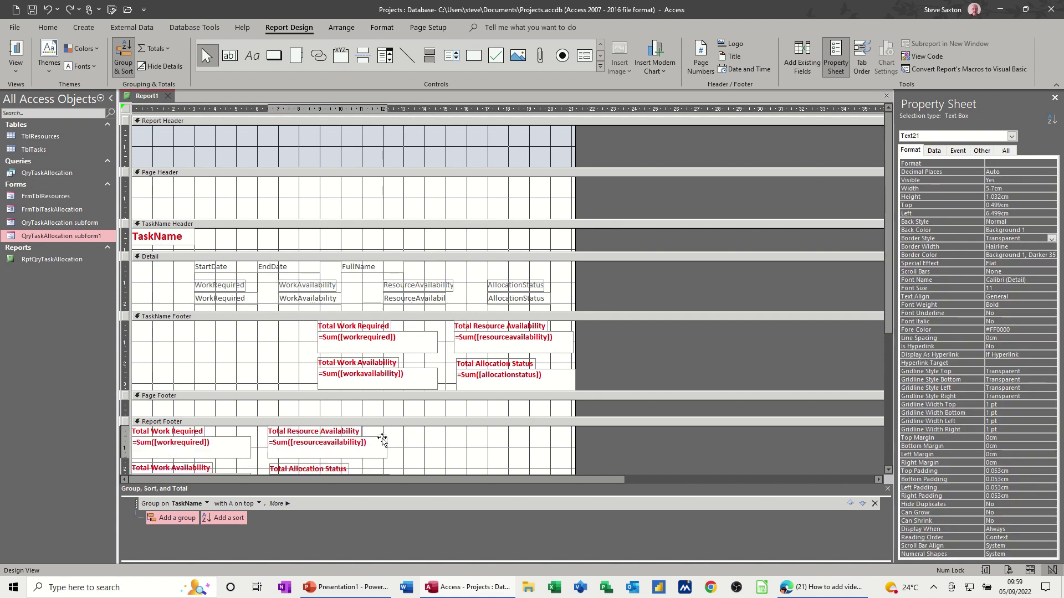
pyautogui.click(421, 442)
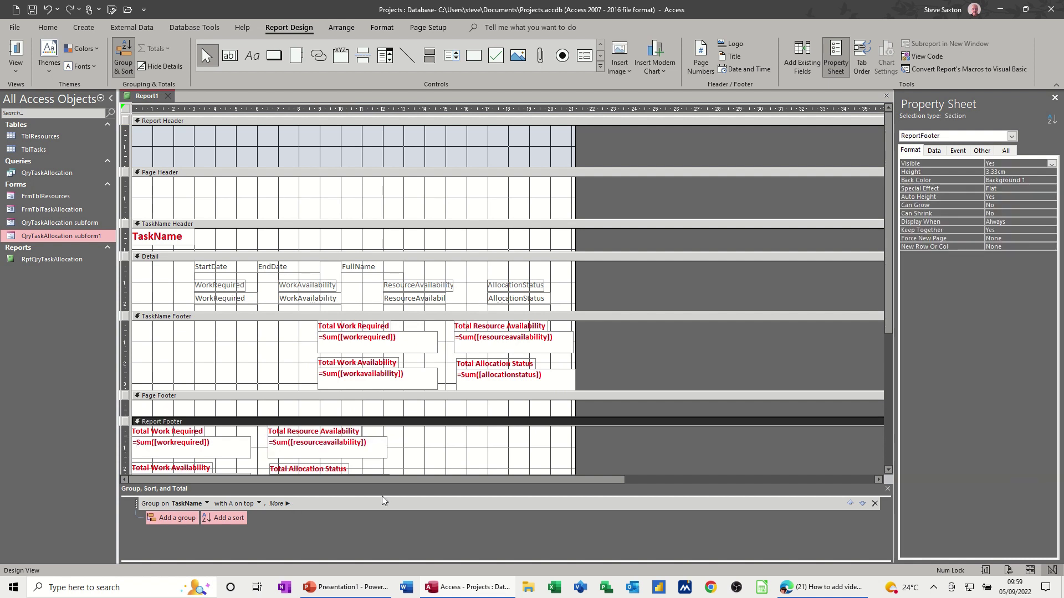
pyautogui.click(887, 488)
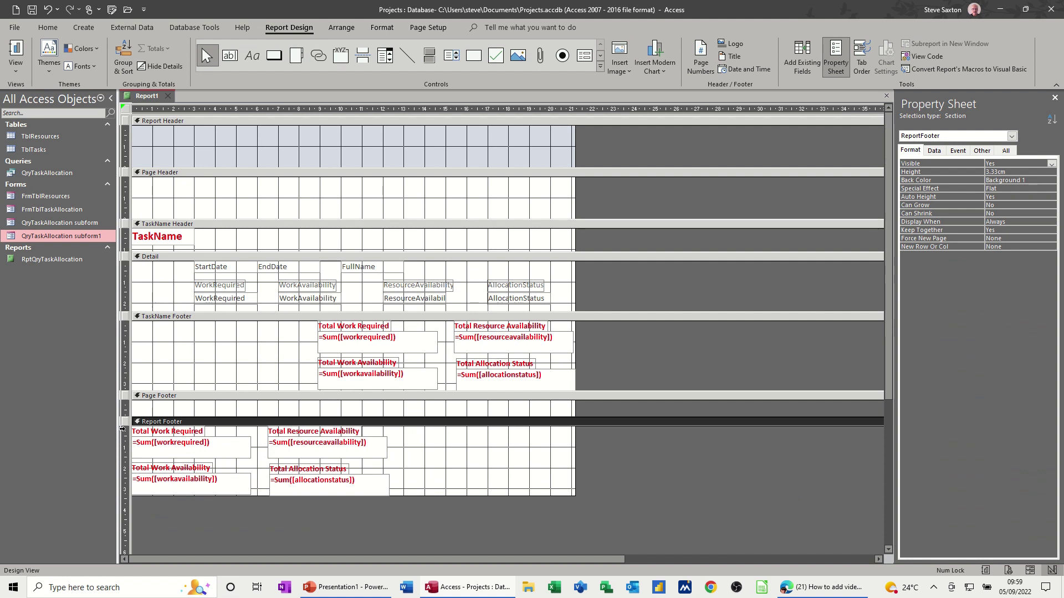
pyautogui.moveTo(123, 428); pyautogui.dragTo(131, 489)
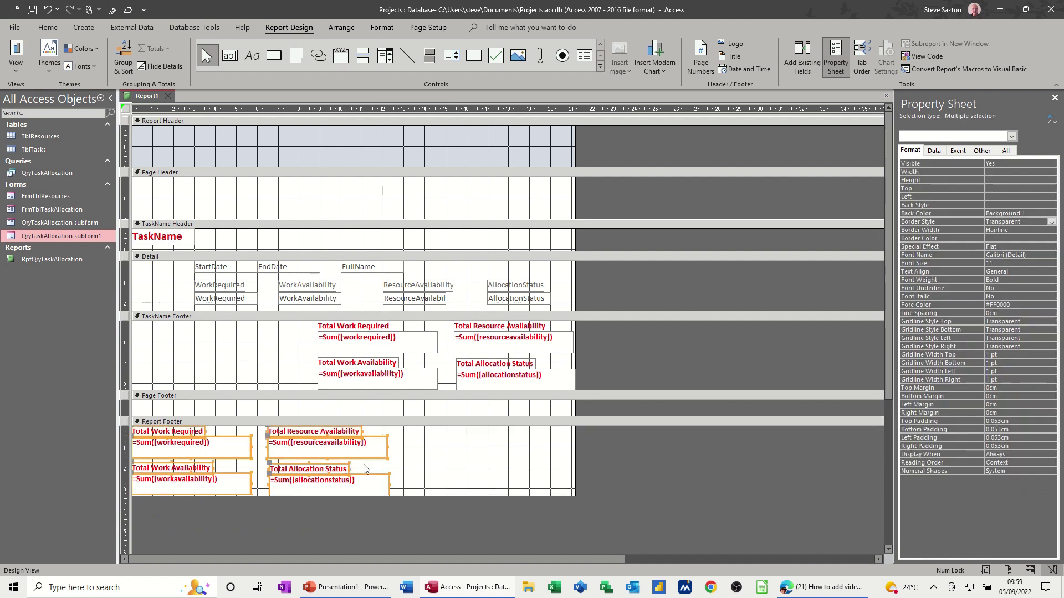
pyautogui.moveTo(423, 459); pyautogui.dragTo(539, 455)
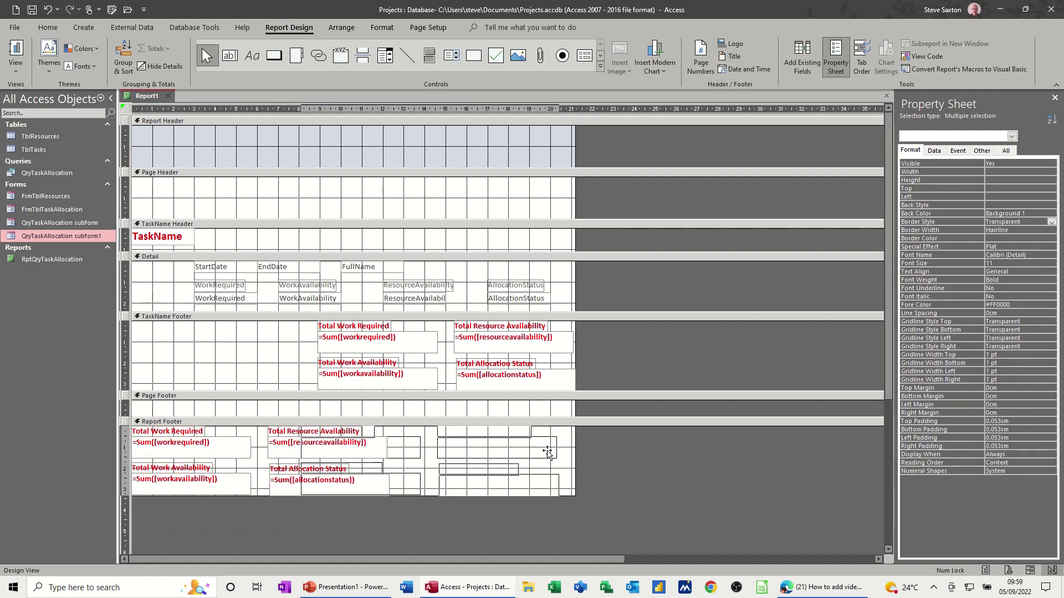
pyautogui.moveTo(548, 451); pyautogui.dragTo(561, 452)
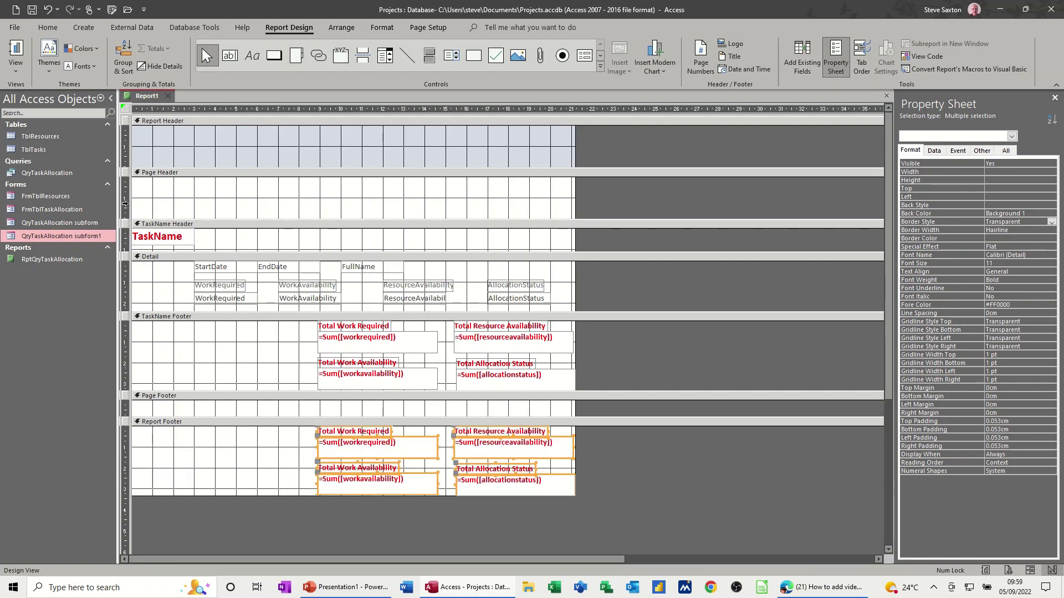
# Switch to Report View and scroll to the grand totals 200, 190, 30 and -10 after Task C
pyautogui.click(22, 56)
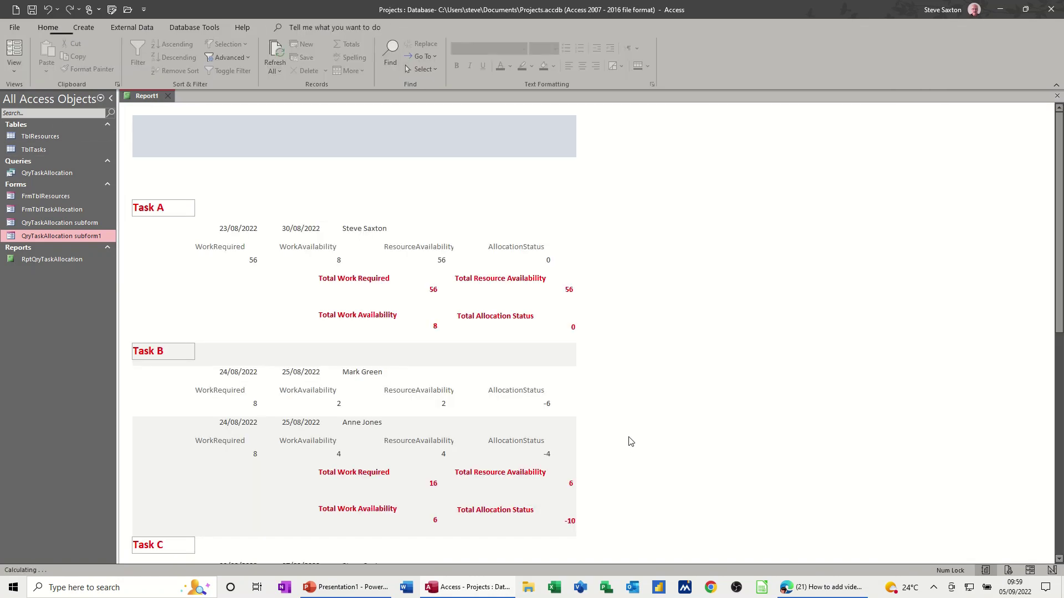
pyautogui.scroll(-10, 726, 382)
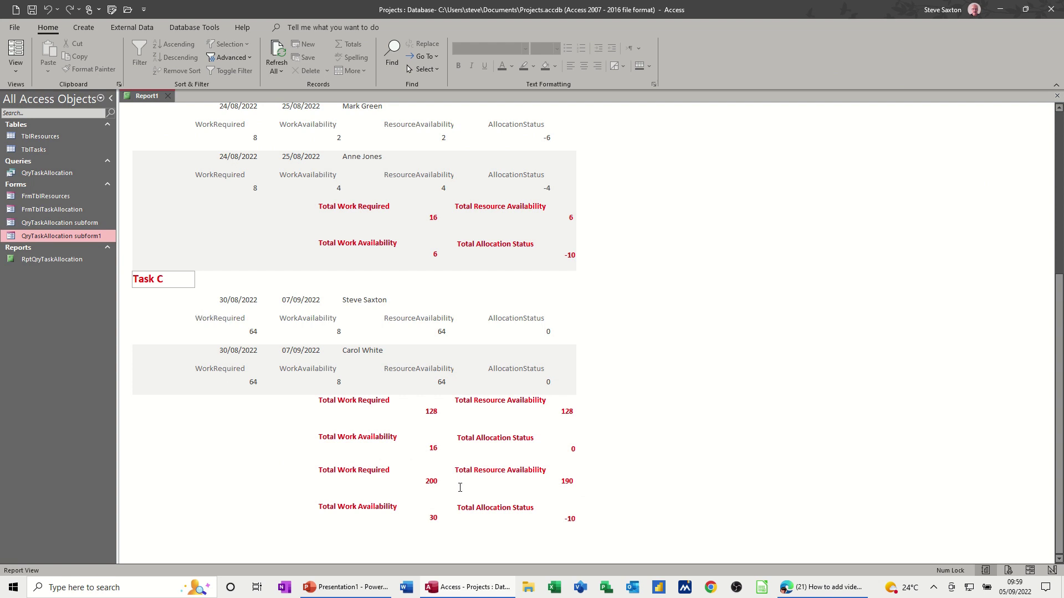
pyautogui.click(15, 69)
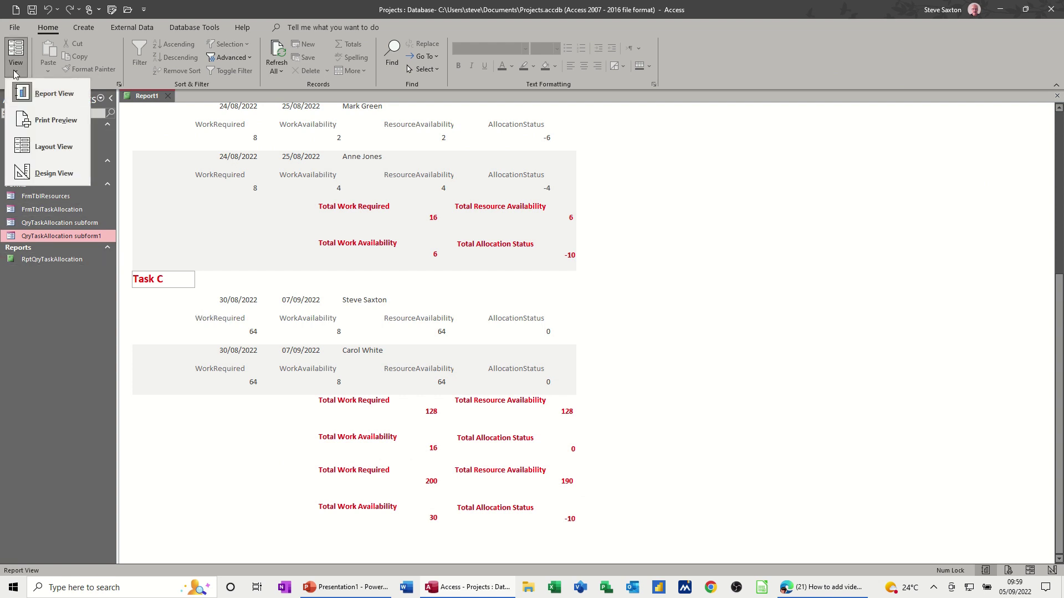
# In Design View, lower the grand totals and draw a horizontal line across the Report Footer top
pyautogui.click(26, 183)
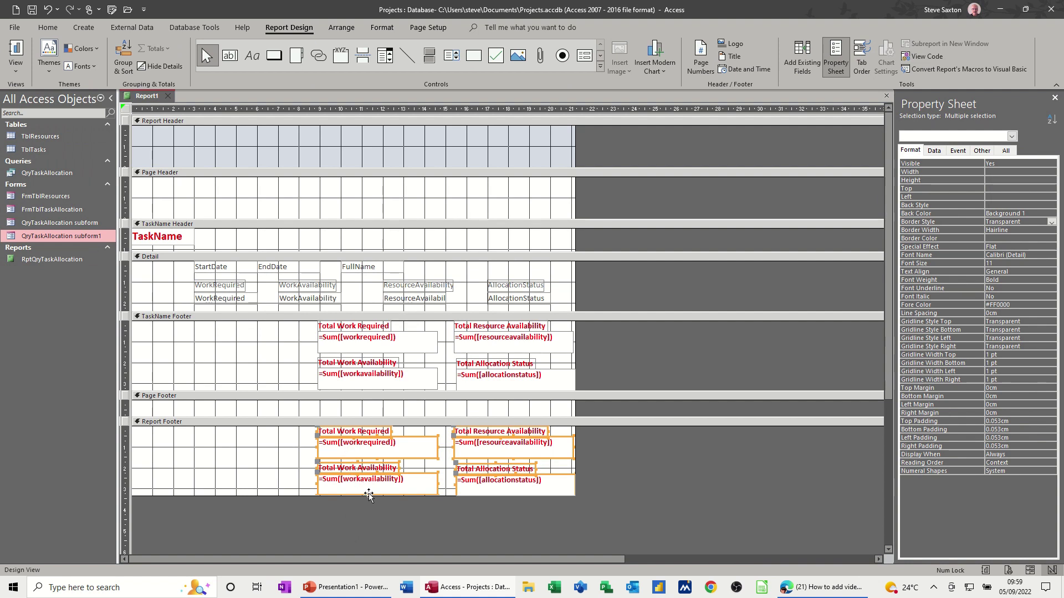
pyautogui.moveTo(368, 495); pyautogui.dragTo(368, 514)
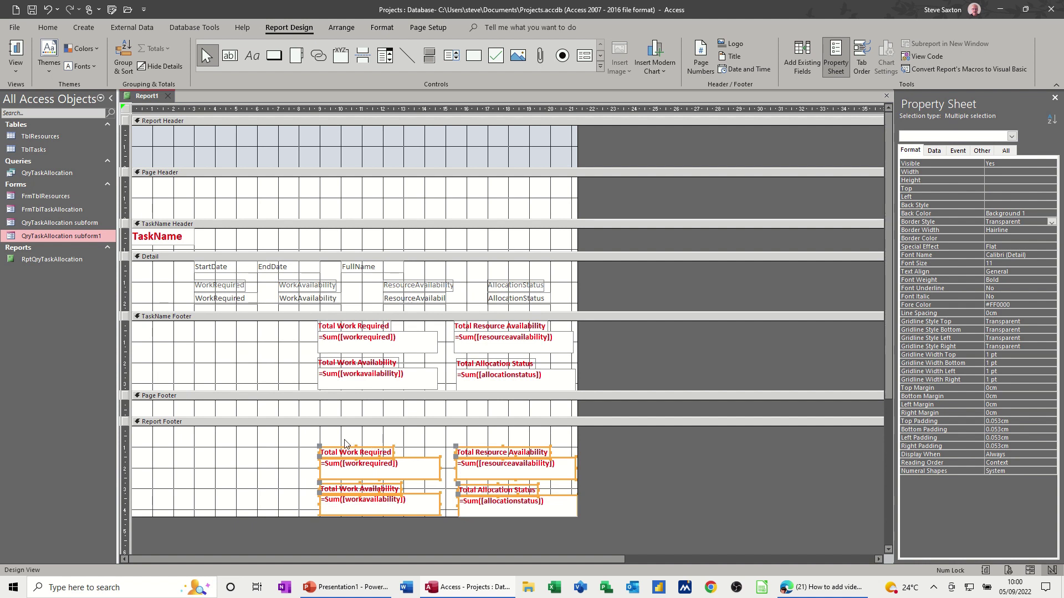
pyautogui.click(407, 56)
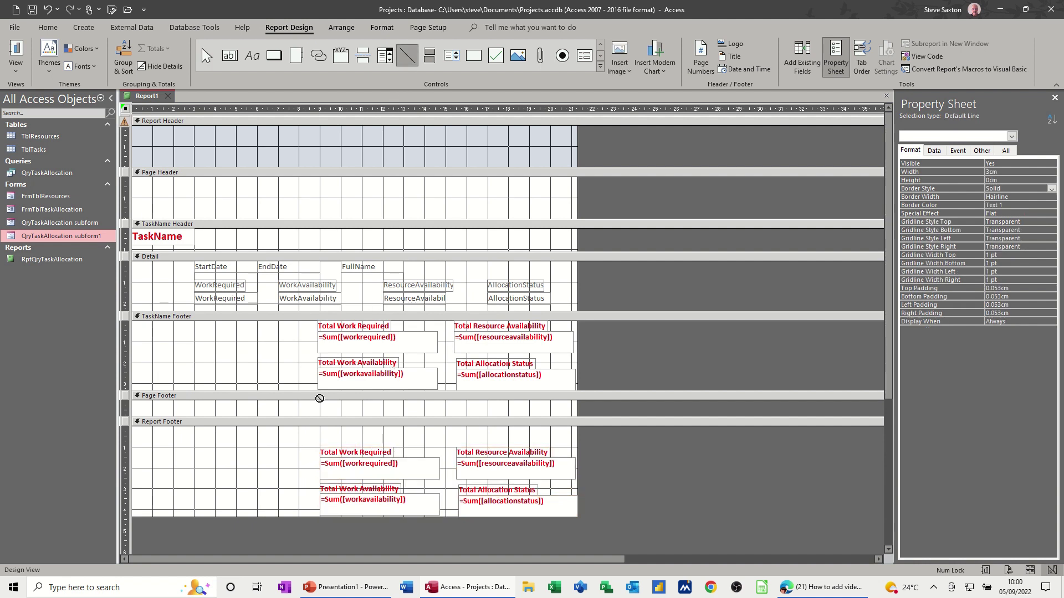
pyautogui.moveTo(138, 433); pyautogui.dragTo(604, 436)
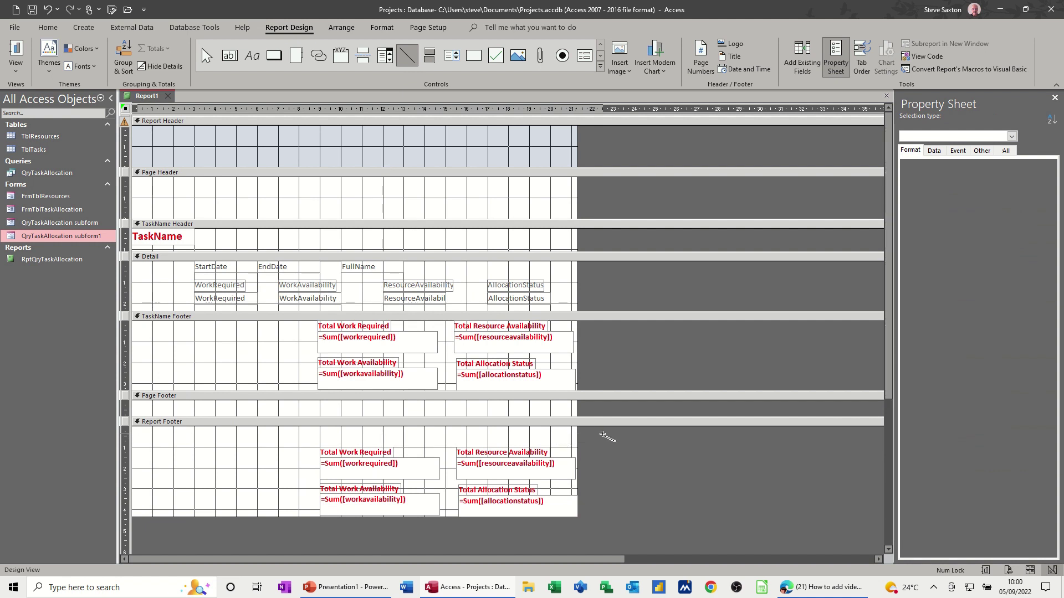
pyautogui.moveTo(604, 436); pyautogui.dragTo(603, 435)
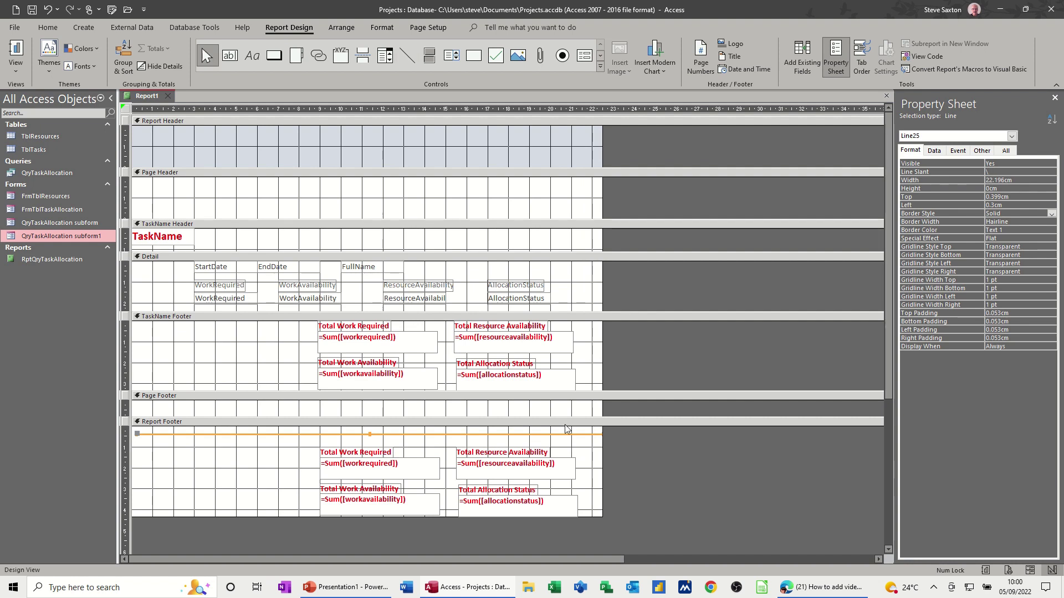
# Switch to Report View and scroll down to check the separator line above the grand totals
pyautogui.click(17, 53)
pyautogui.scroll(-4, 483, 413)
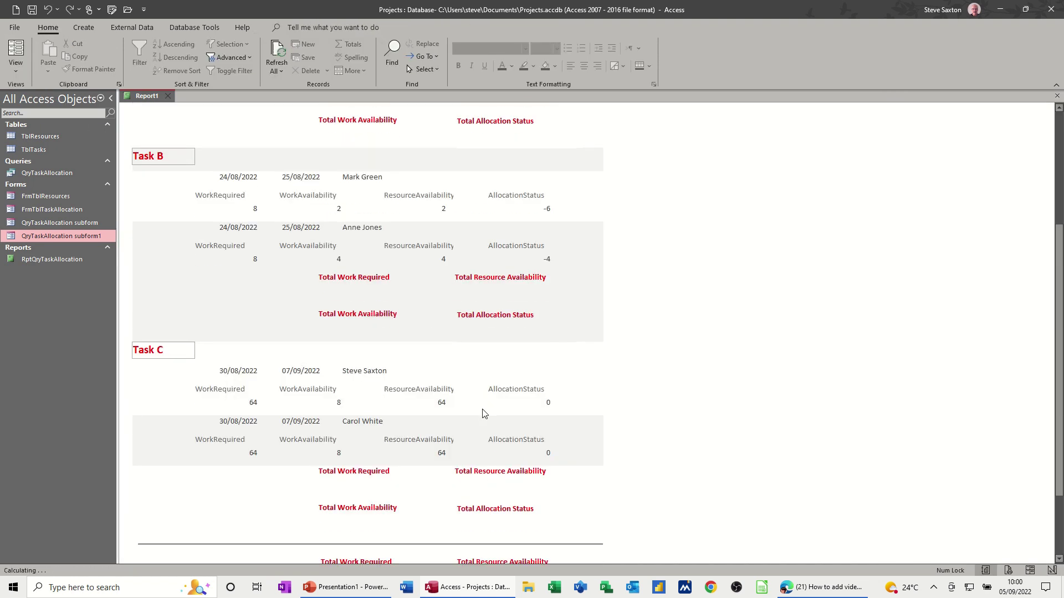
pyautogui.scroll(-3, 483, 412)
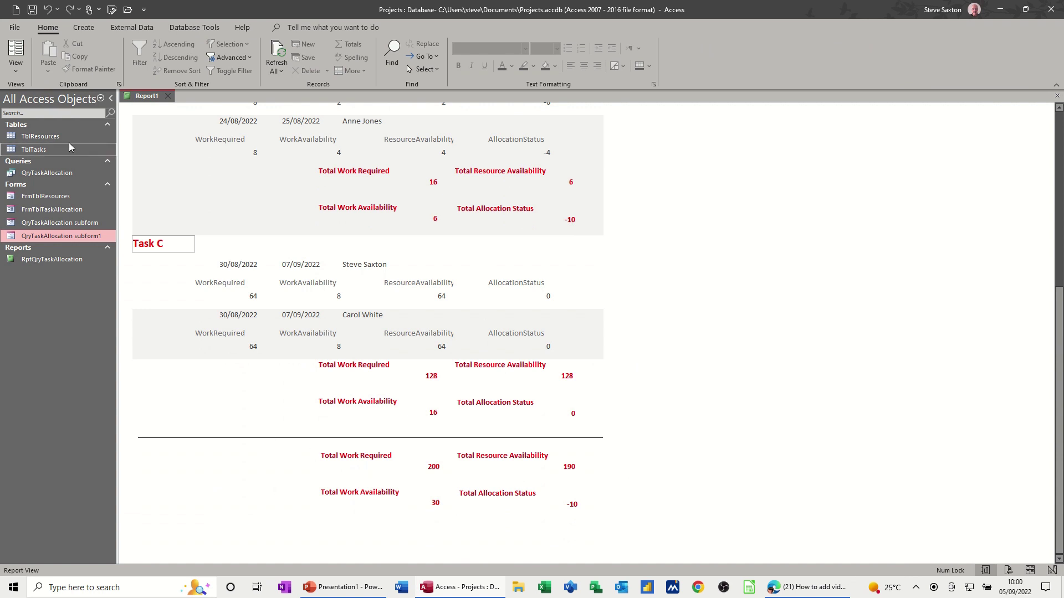
pyautogui.click(9, 74)
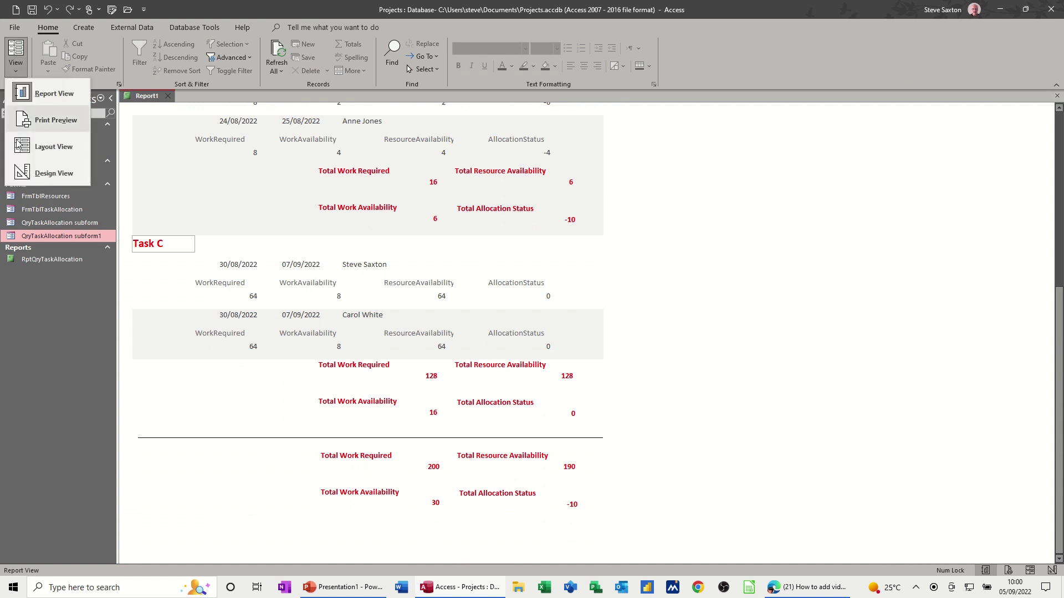
# In Design View, add a Page N of M page number to the report
pyautogui.click(39, 176)
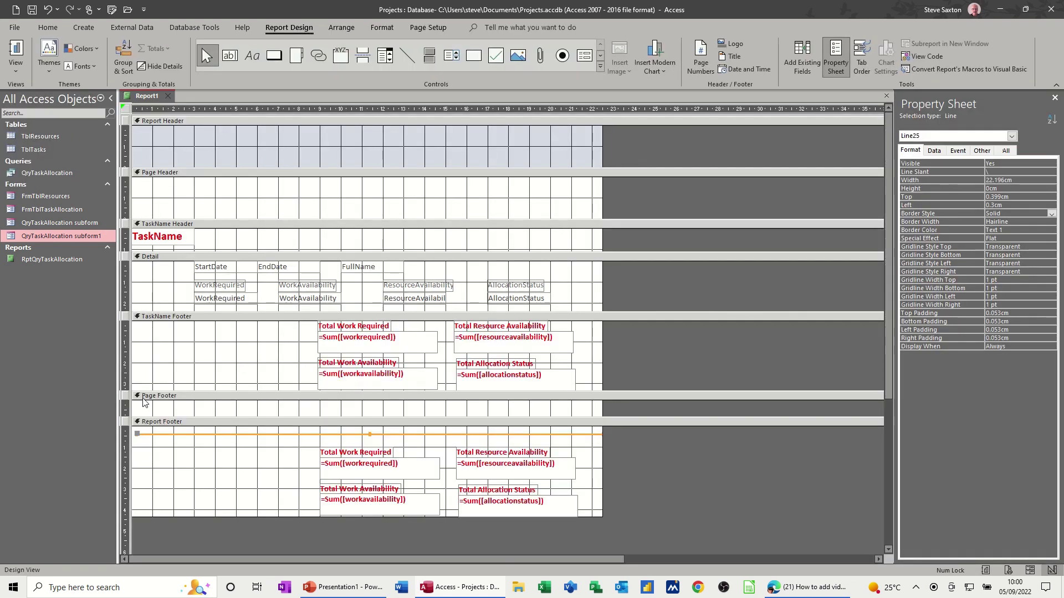
pyautogui.click(371, 411)
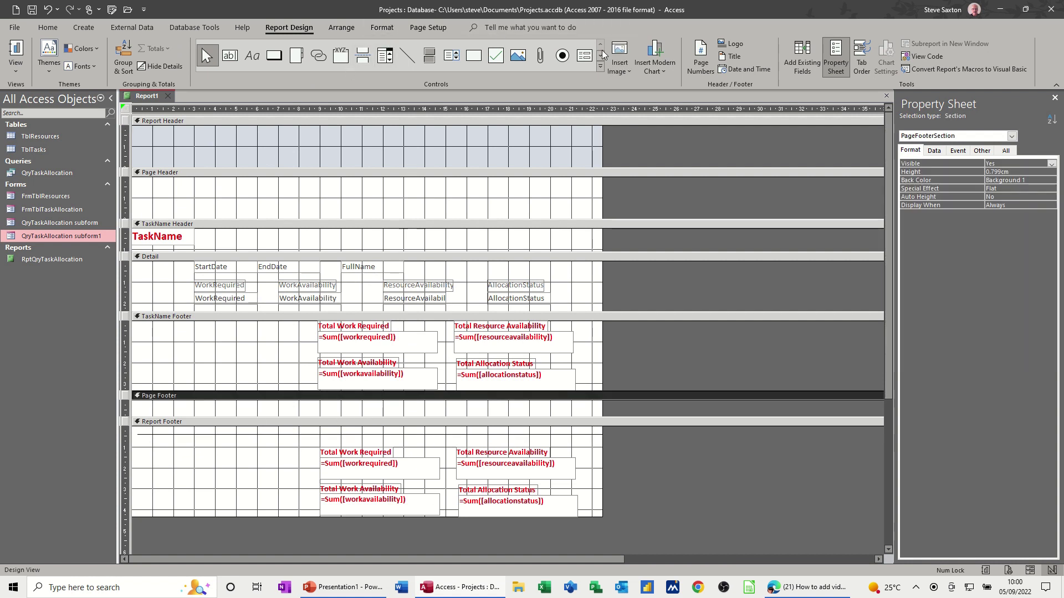
pyautogui.click(702, 60)
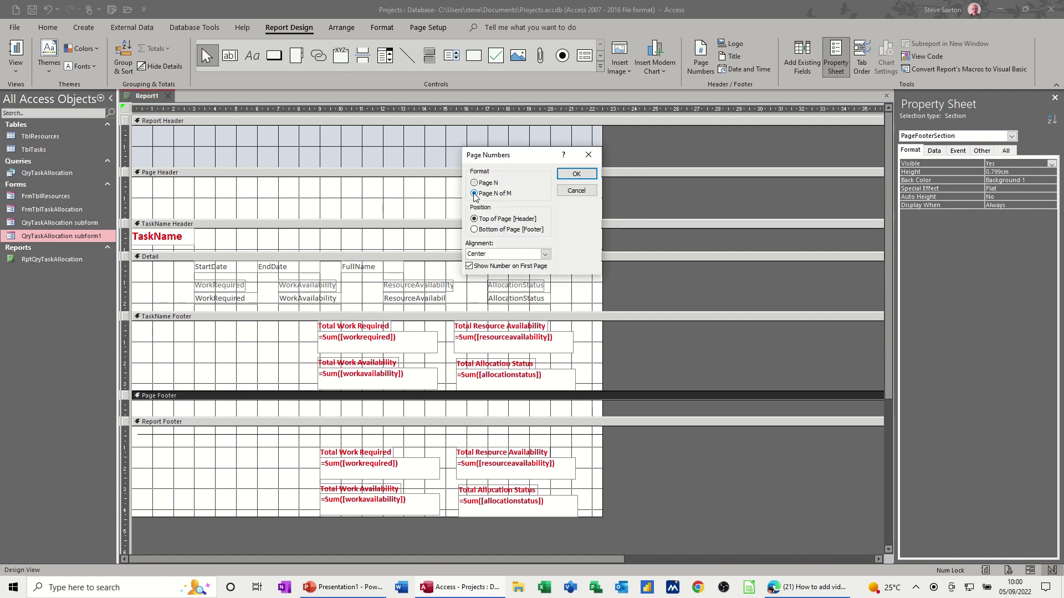
pyautogui.click(561, 176)
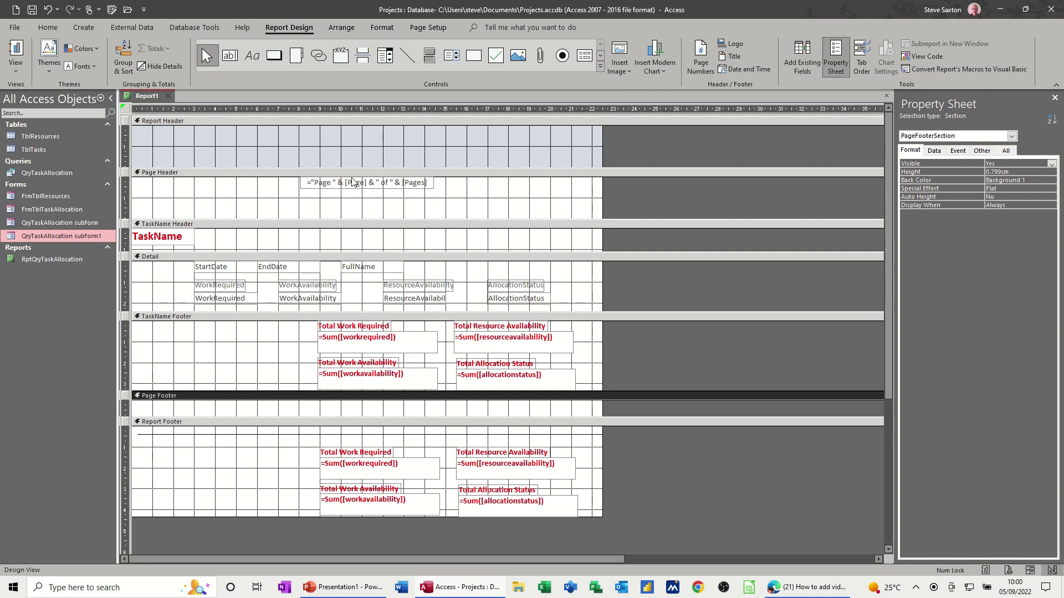
# Move the page-number box from the Page Header into the Page Footer and centre it
pyautogui.click(353, 185)
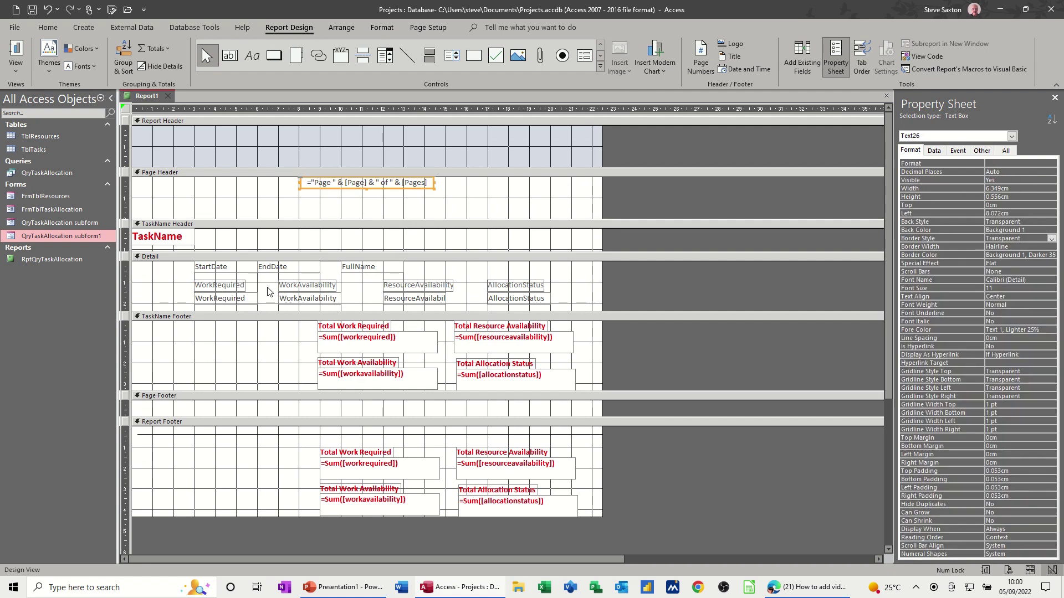
pyautogui.press('Delete')
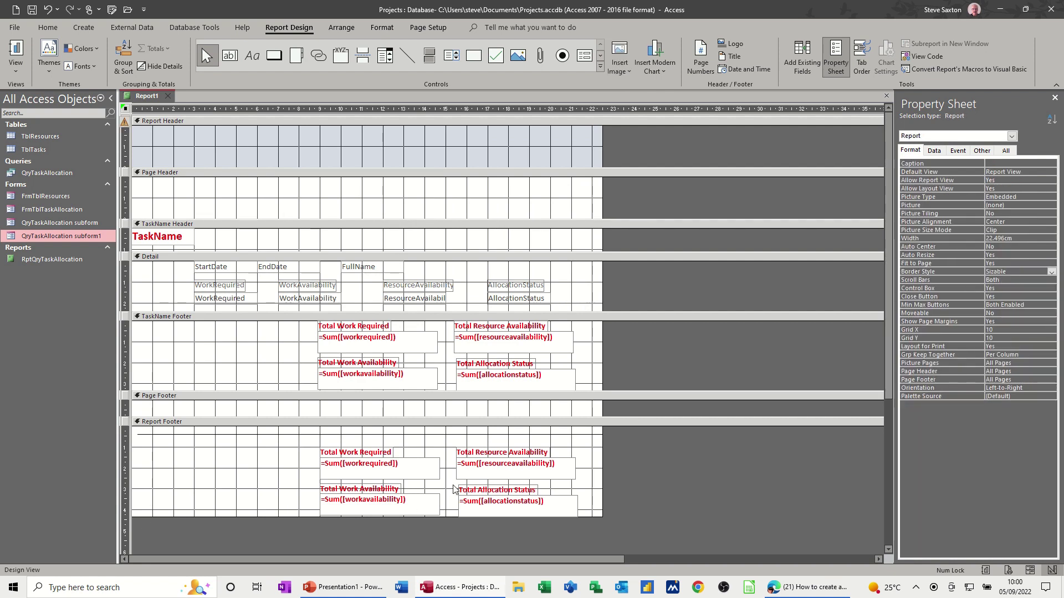
pyautogui.click(487, 405)
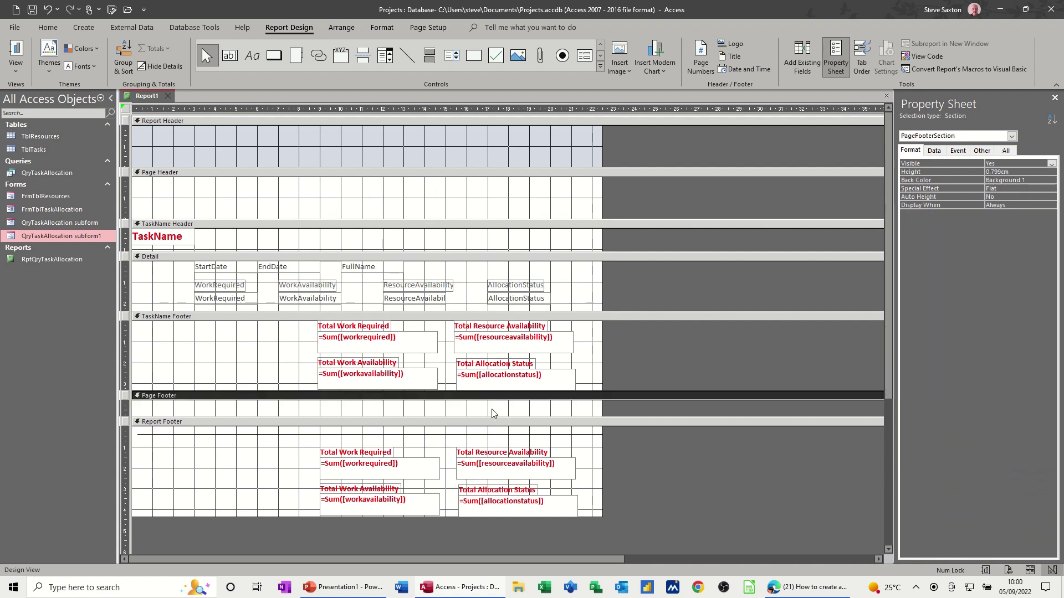
pyautogui.hotkey('ctrl', 'v')
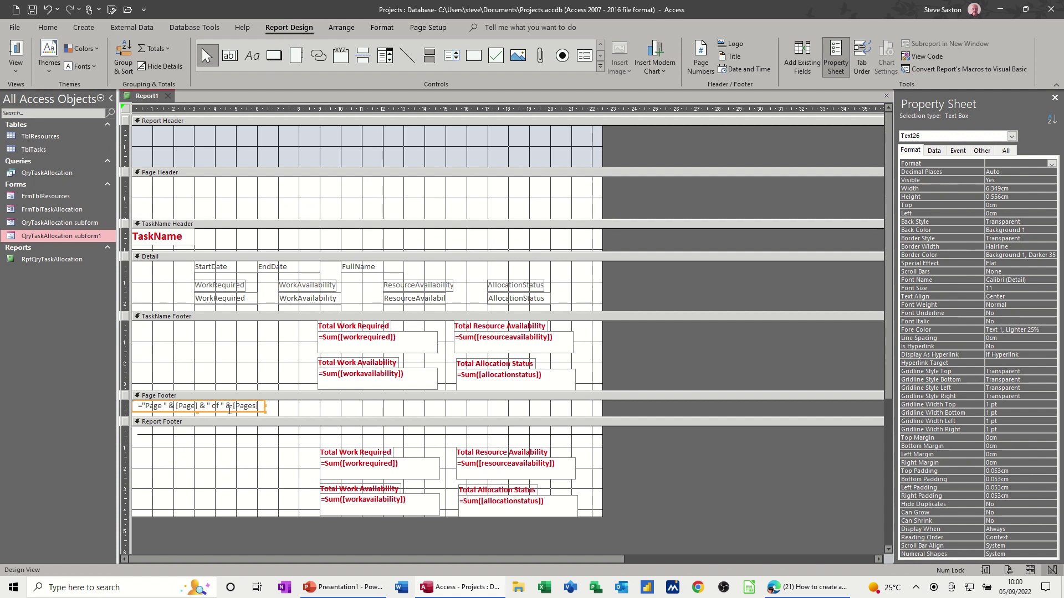
pyautogui.moveTo(229, 413); pyautogui.dragTo(377, 415)
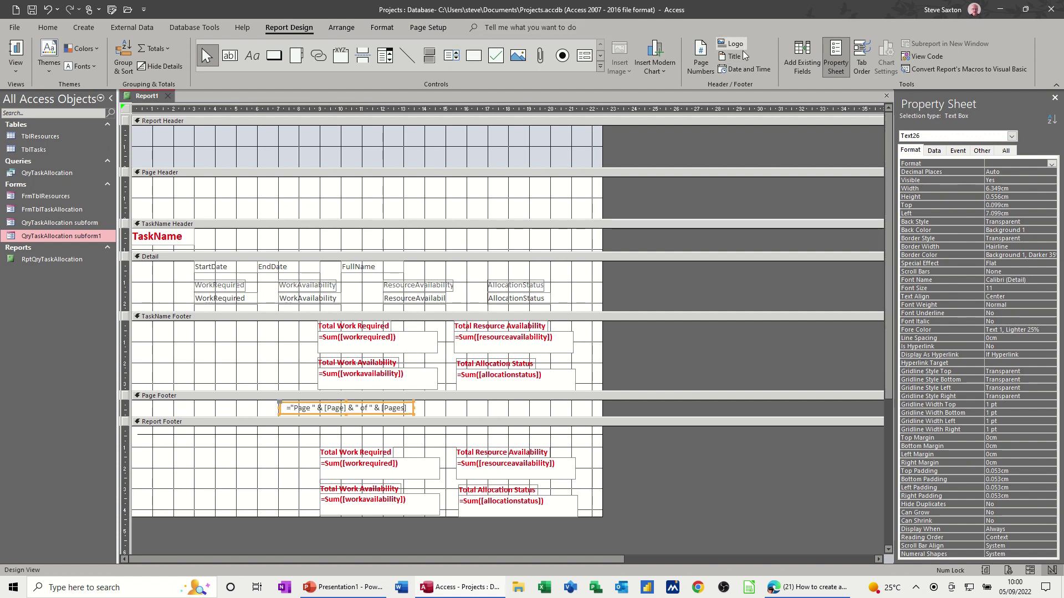
pyautogui.click(533, 154)
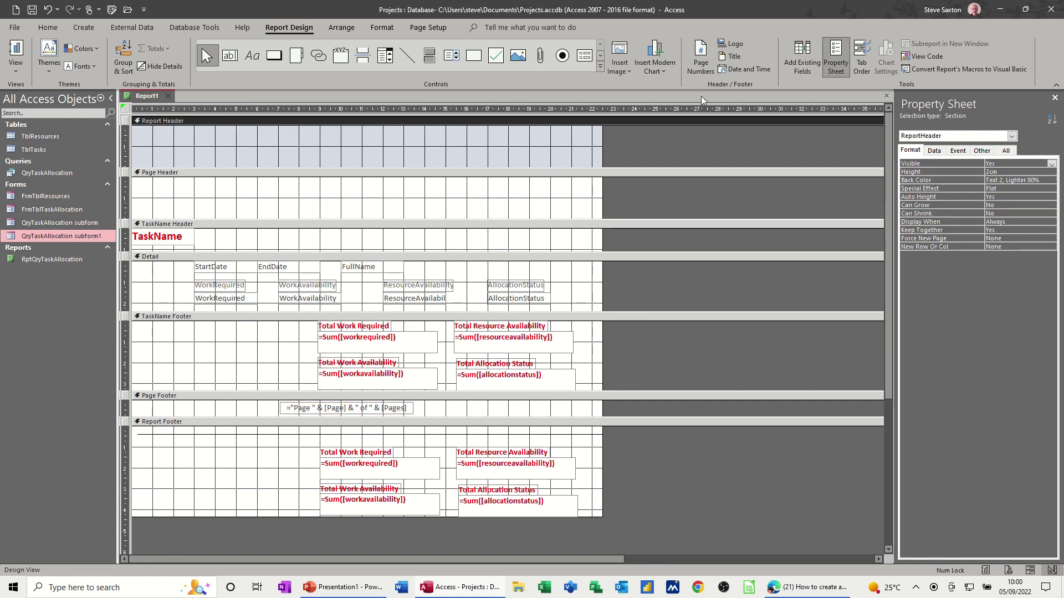
# Insert =Date() and =Time() boxes into the Report Header, keeping the long date and time formats
pyautogui.click(733, 72)
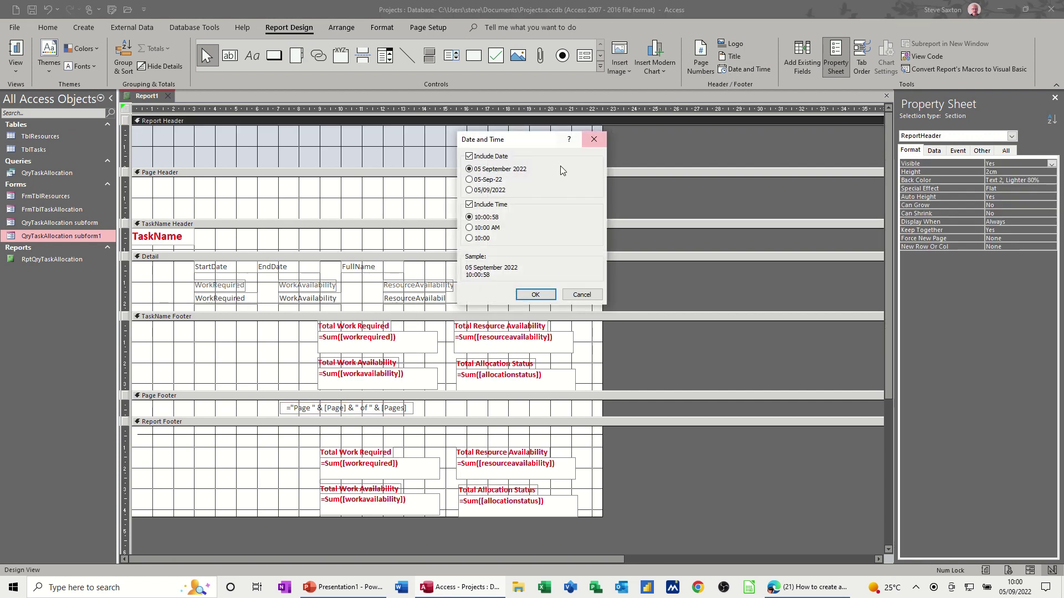
pyautogui.click(533, 294)
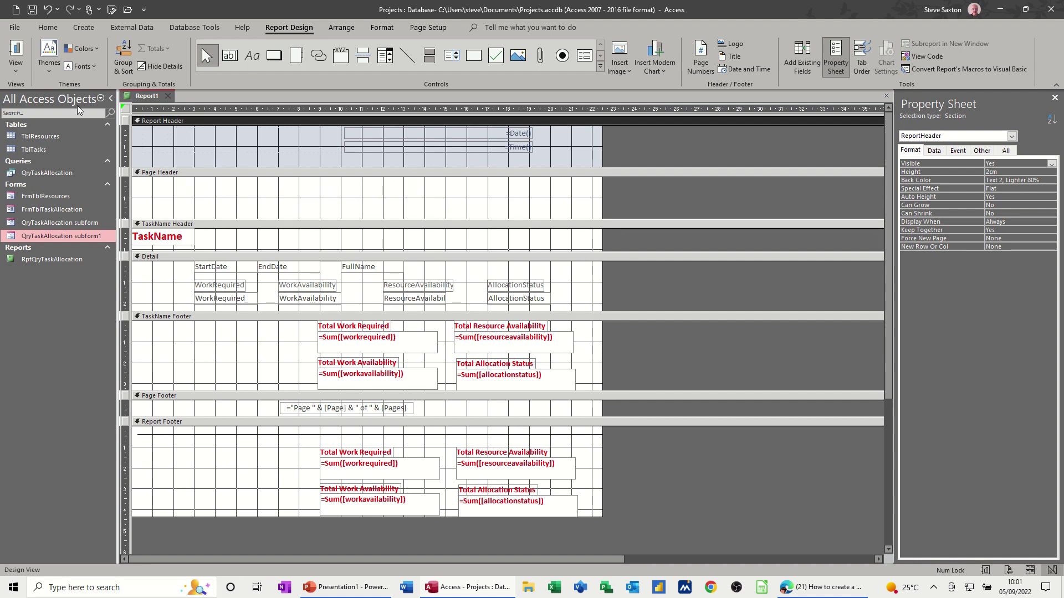
# Switch to Report View and scroll through the report showing 05 September 2022 and the time
pyautogui.click(22, 63)
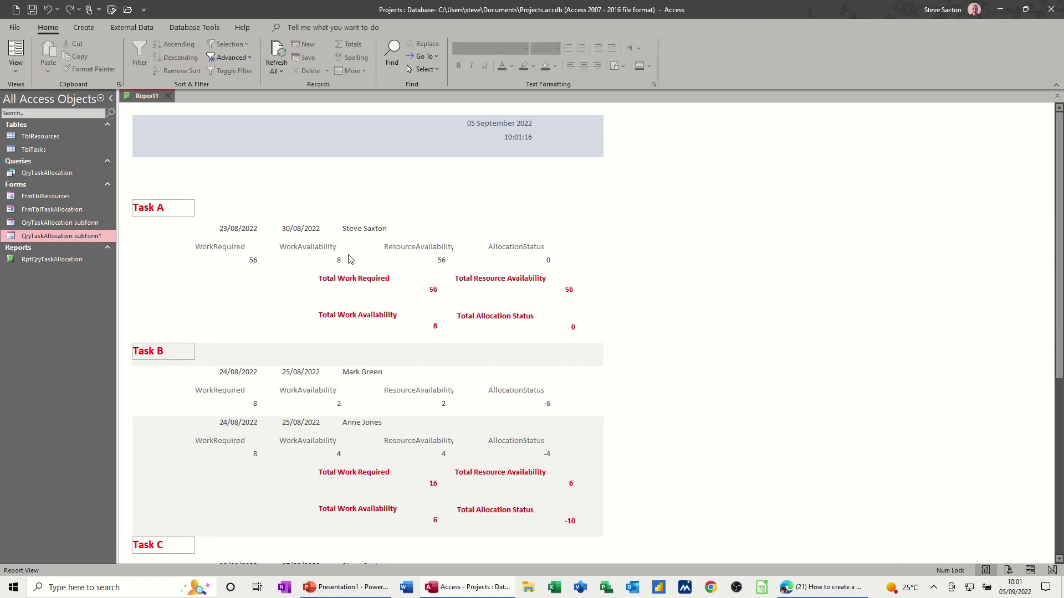
pyautogui.scroll(-1, 473, 255)
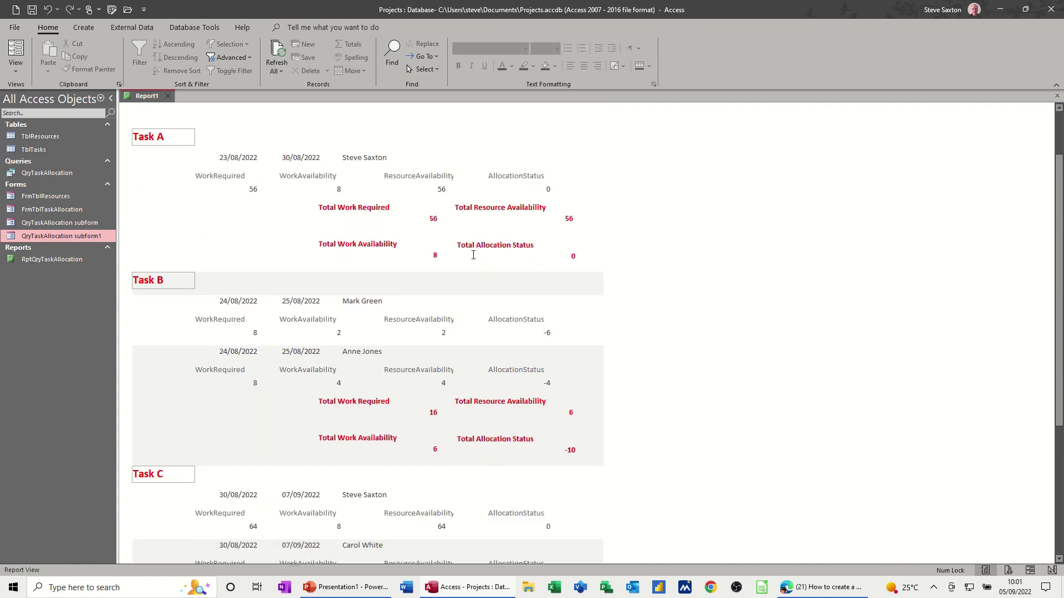
pyautogui.scroll(-1, 238, 169)
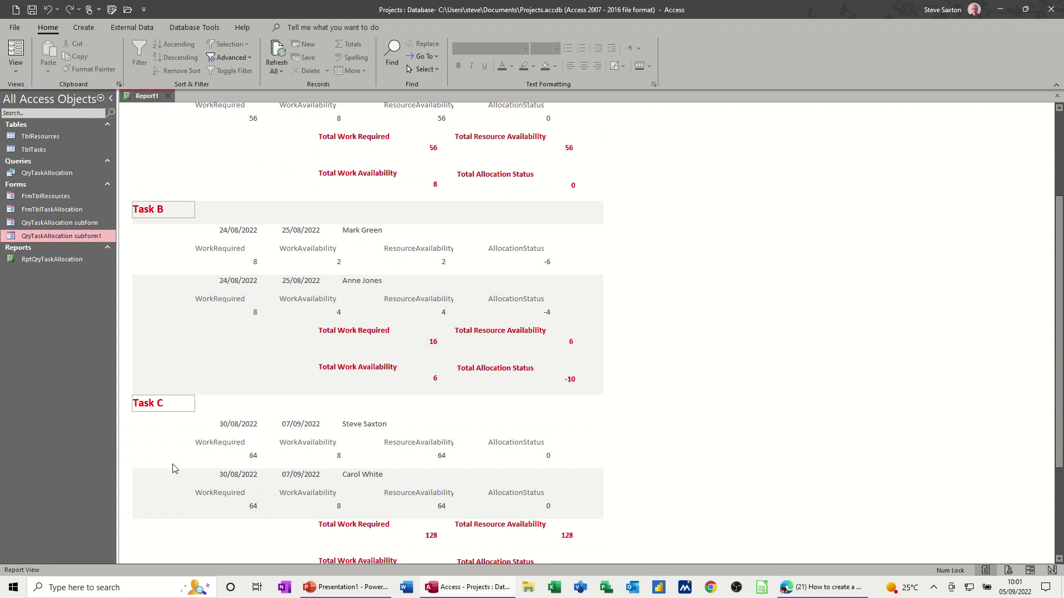
pyautogui.scroll(1, 215, 416)
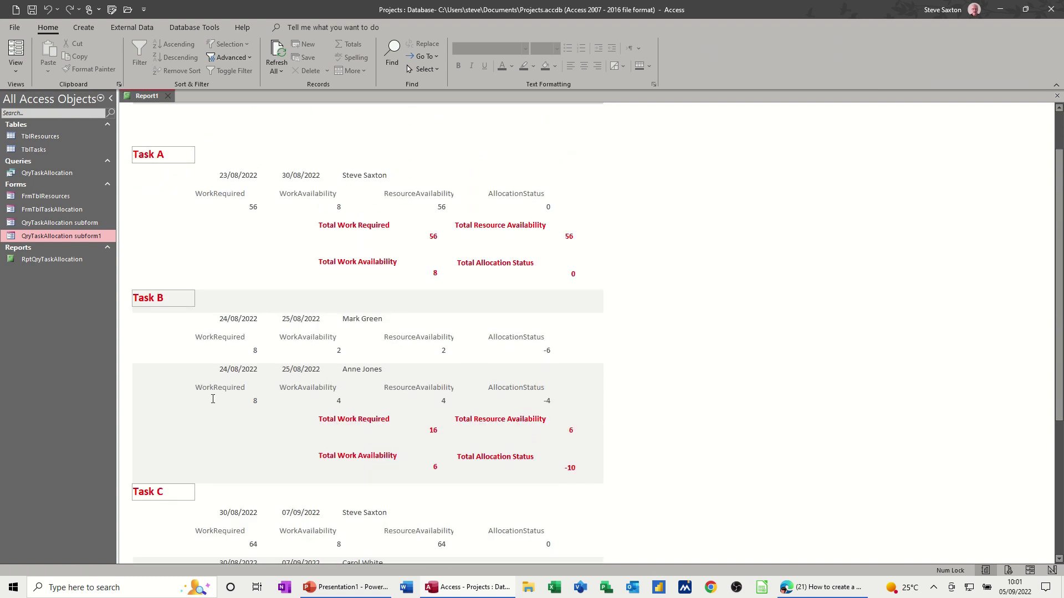